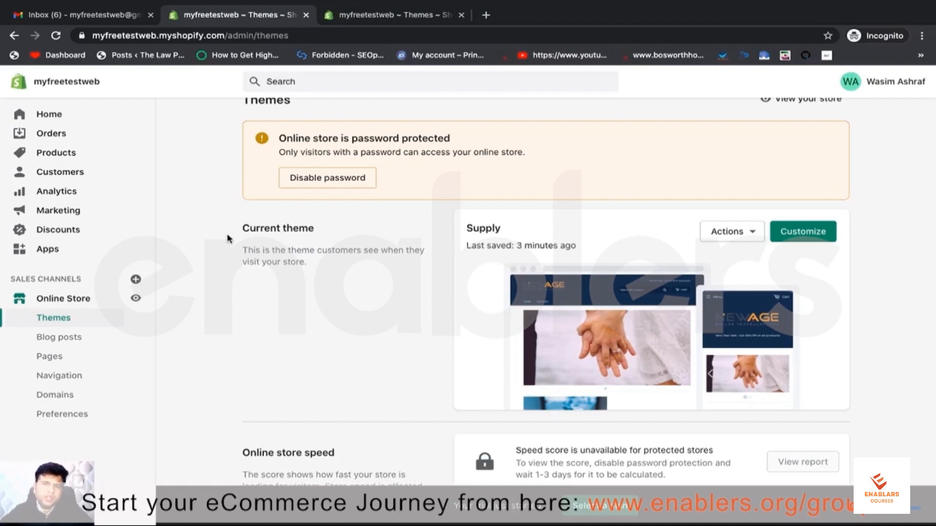
- Delete the store's existing Home page product collection and confirm its removal
{"action": "left_click", "coordinate": [60, 156]}
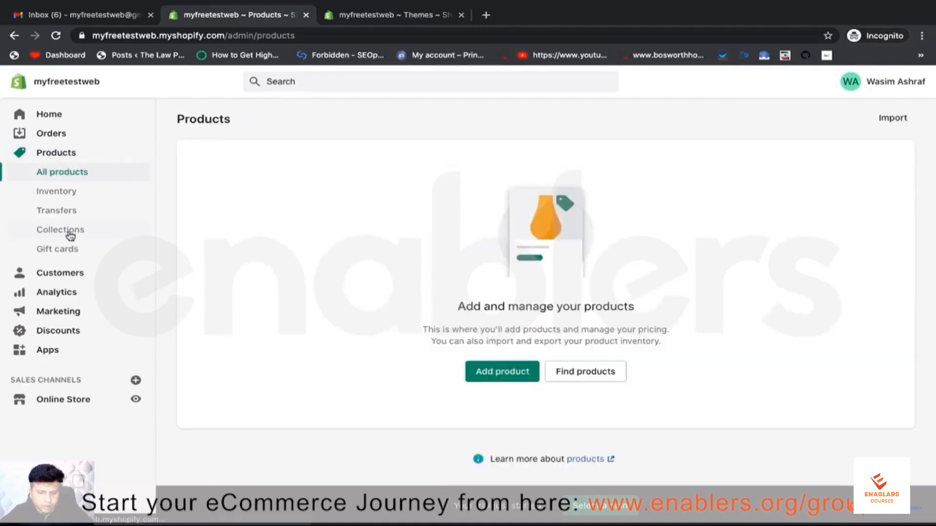
{"action": "left_click", "coordinate": [70, 236]}
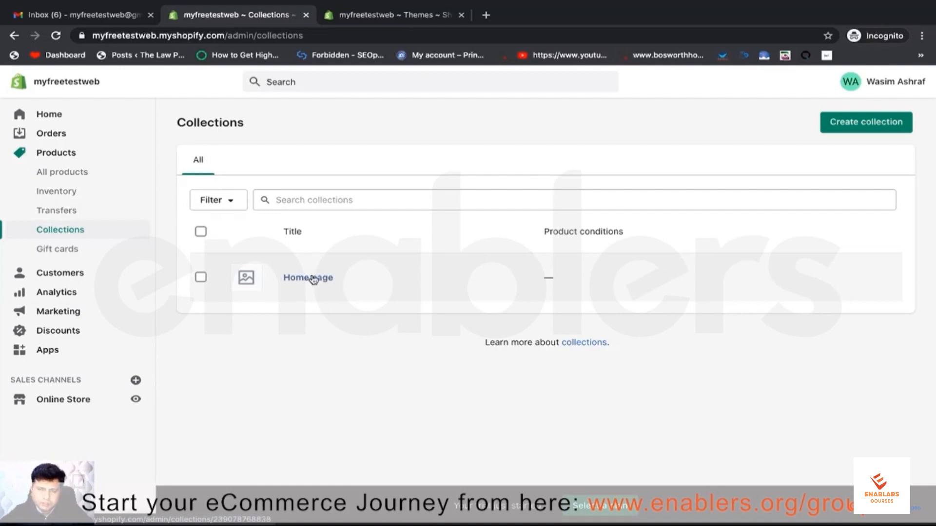
{"action": "left_click", "coordinate": [201, 233]}
{"action": "left_click", "coordinate": [427, 233]}
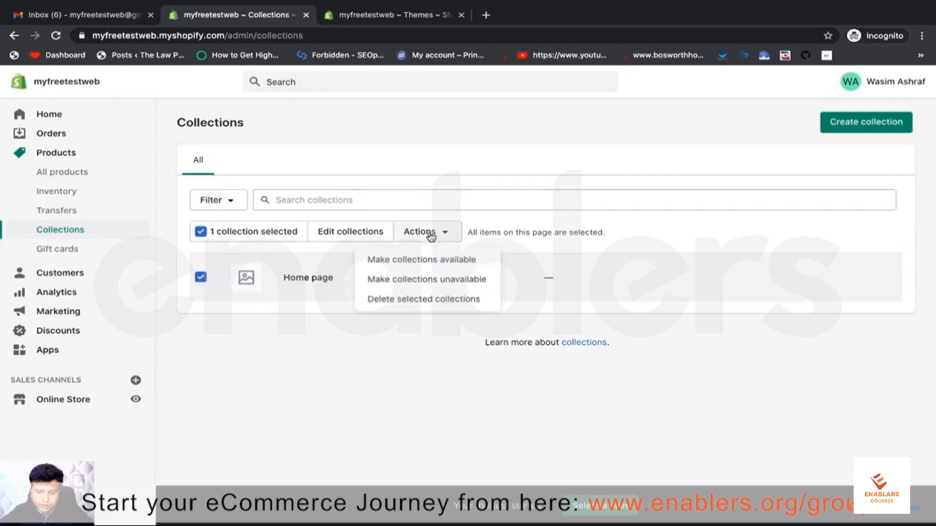
{"action": "left_click", "coordinate": [407, 299]}
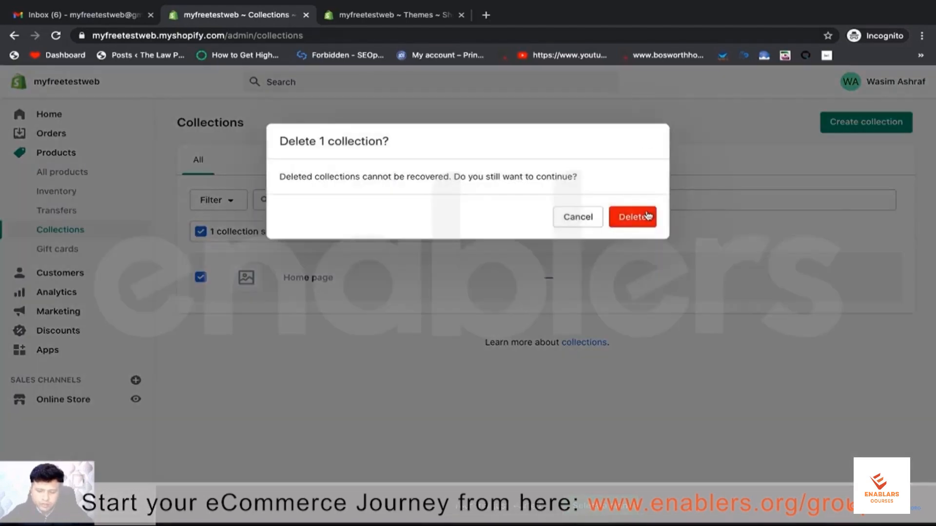
{"action": "left_click", "coordinate": [636, 216]}
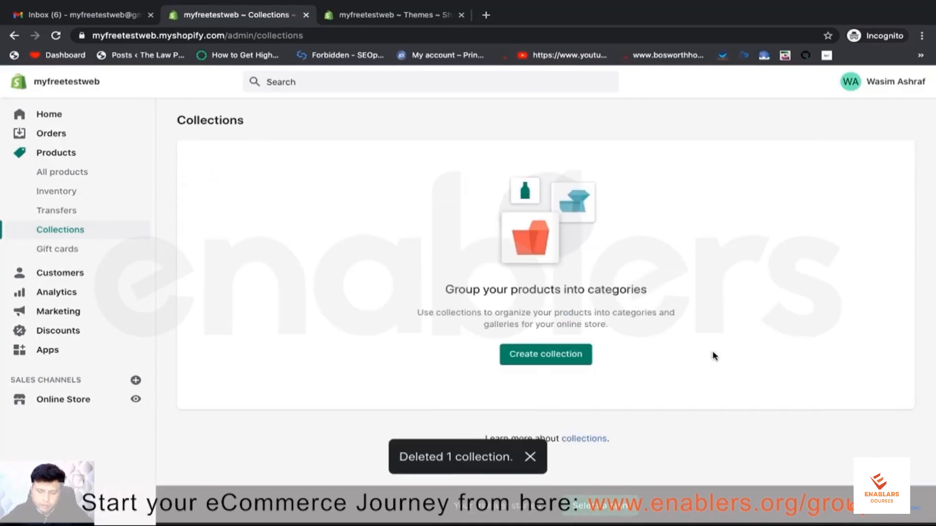
- Start a new product collection titled "Rings", leaving its description empty
{"action": "left_click", "coordinate": [534, 361]}
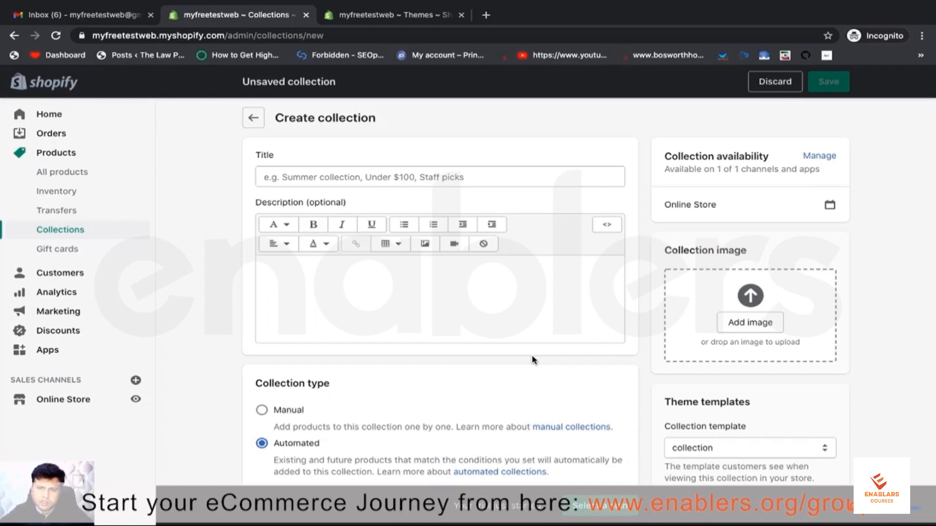
{"action": "left_click", "coordinate": [354, 177]}
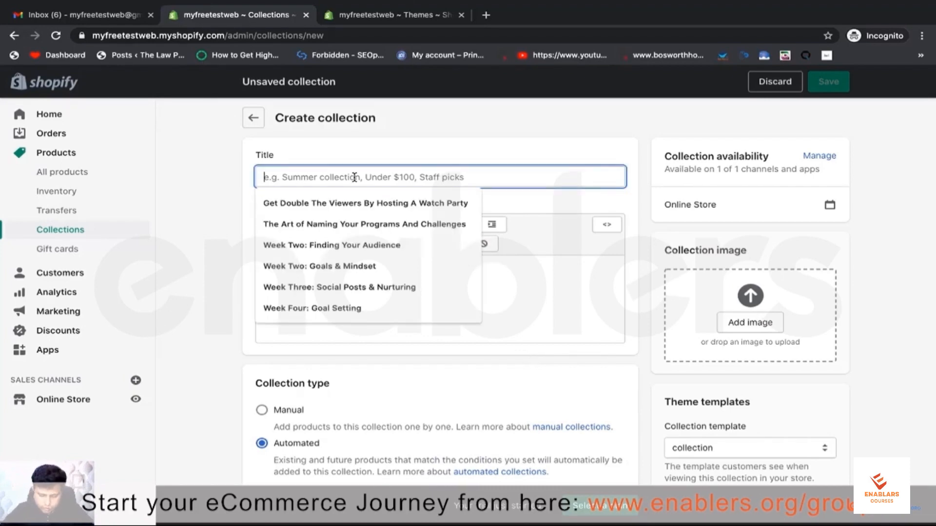
{"action": "type", "text": "I"}
{"action": "key", "text": "BackSpace"}
{"action": "type", "text": "Ri"}
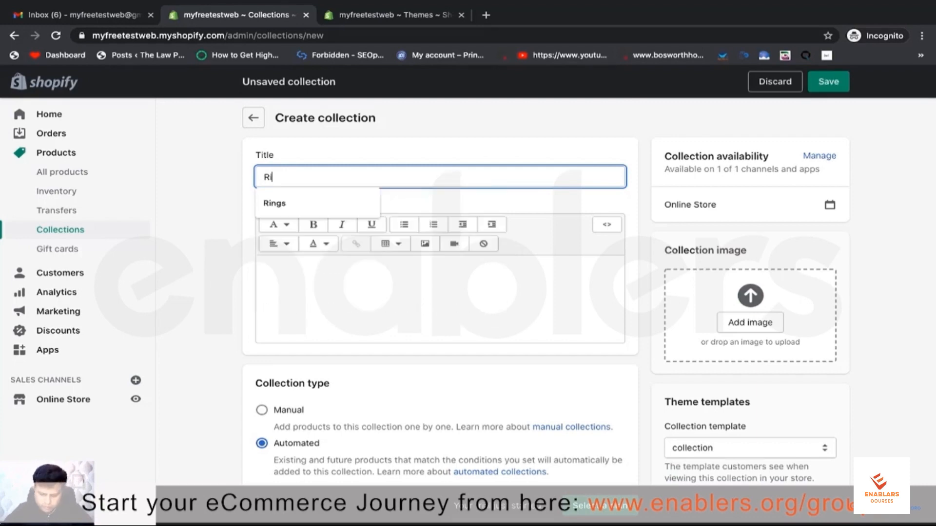
{"action": "type", "text": "ngs"}
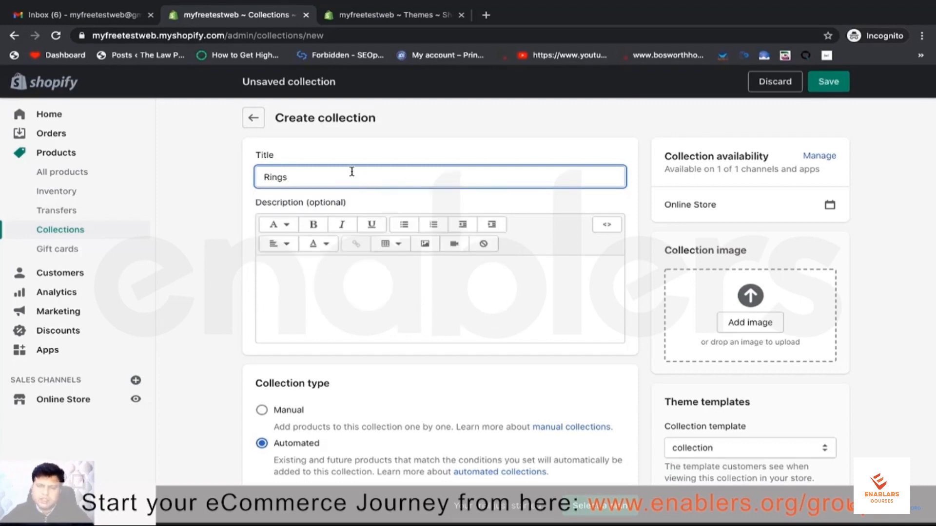
{"action": "left_click", "coordinate": [246, 222]}
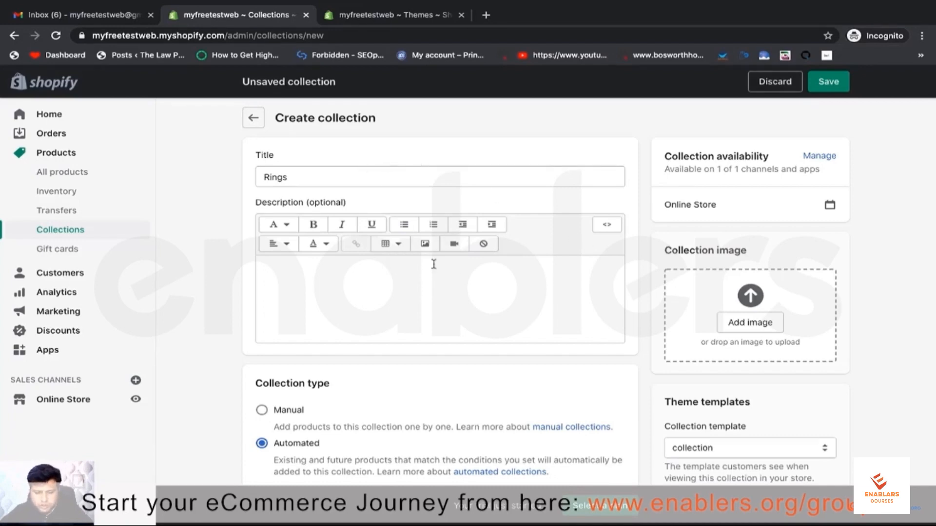
{"action": "scroll", "coordinate": [478, 317], "scroll_direction": "down", "scroll_amount": 1}
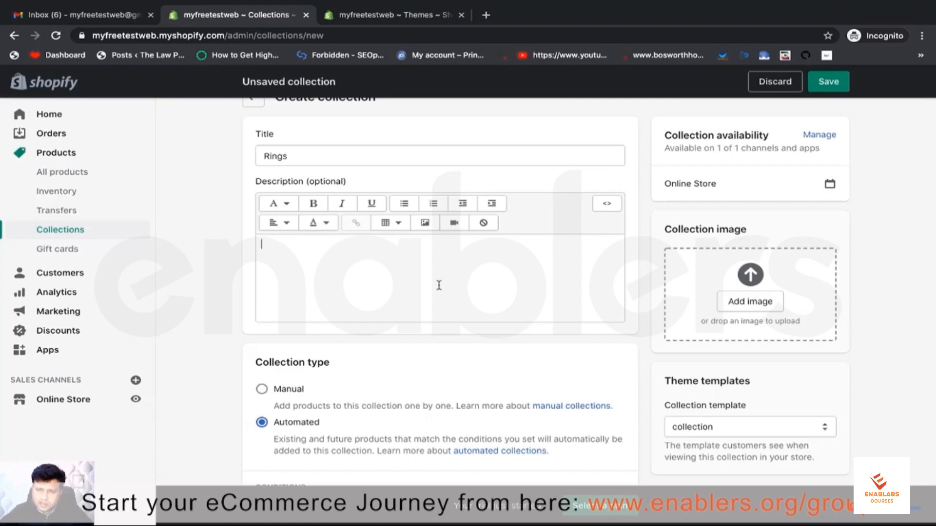
{"action": "left_click", "coordinate": [469, 288]}
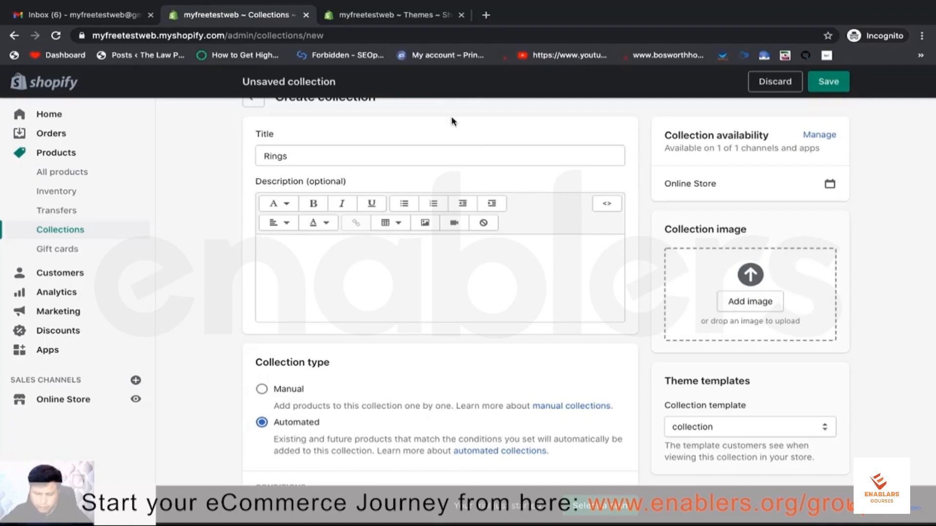
- Open Google in a new browser tab and search for "royalty free images"
{"action": "left_click", "coordinate": [485, 15]}
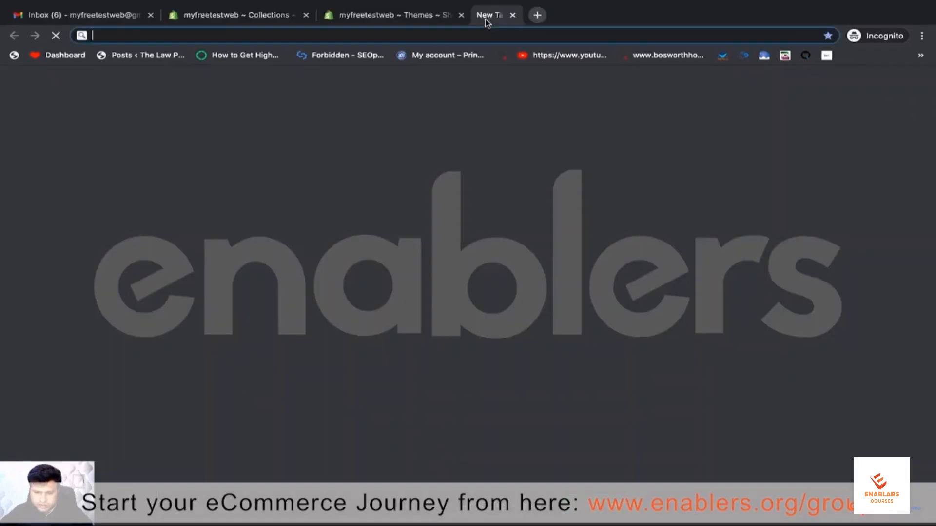
{"action": "type", "text": "go"}
{"action": "key", "text": "Return"}
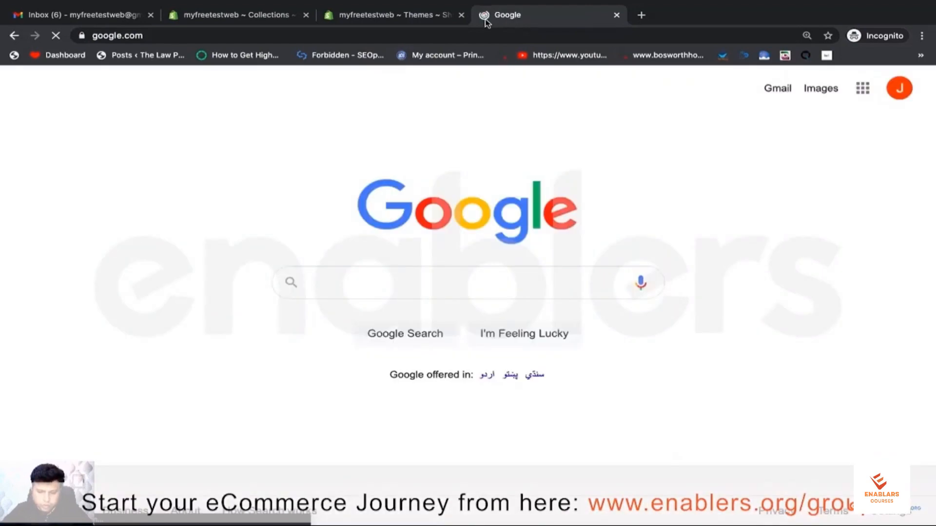
{"action": "type", "text": "alki"}
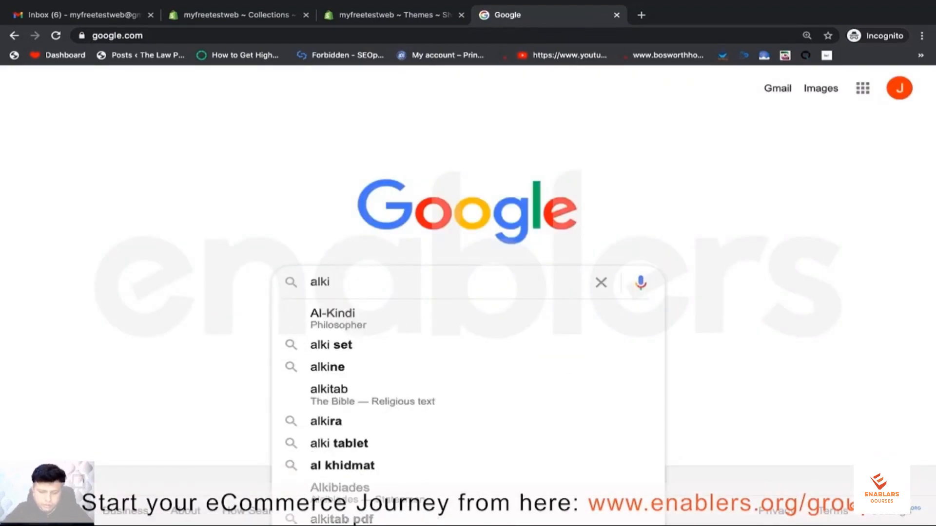
{"action": "key", "text": "BackSpace"}
{"action": "key", "text": "BackSpace"}
{"action": "key", "text": "BackSpace"}
{"action": "key", "text": "BackSpace"}
{"action": "type", "text": "r"}
{"action": "key", "text": "Down"}
{"action": "key", "text": "Down"}
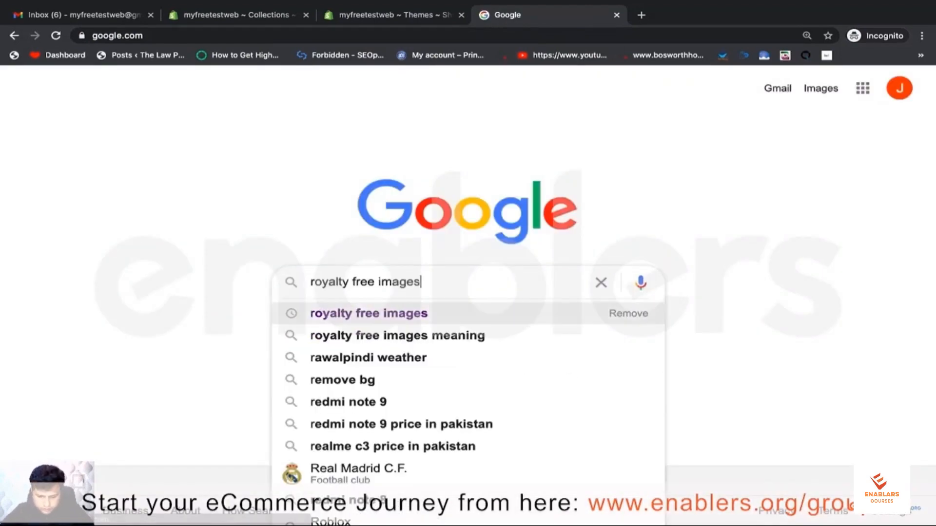
{"action": "key", "text": "Up"}
{"action": "key", "text": "Return"}
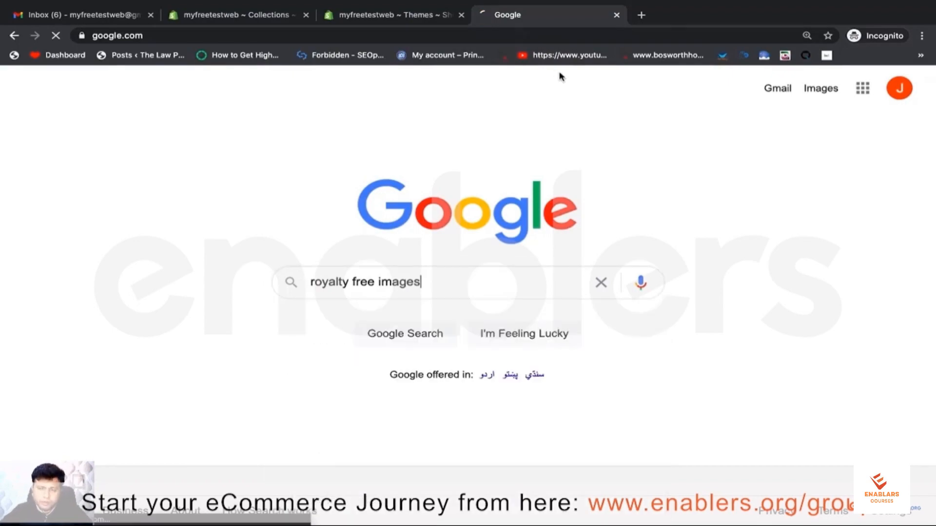
- Look through the royalty-free image sites in the search results and open the Unsplash homepage
{"action": "scroll", "coordinate": [376, 289], "scroll_direction": "down", "scroll_amount": 6}
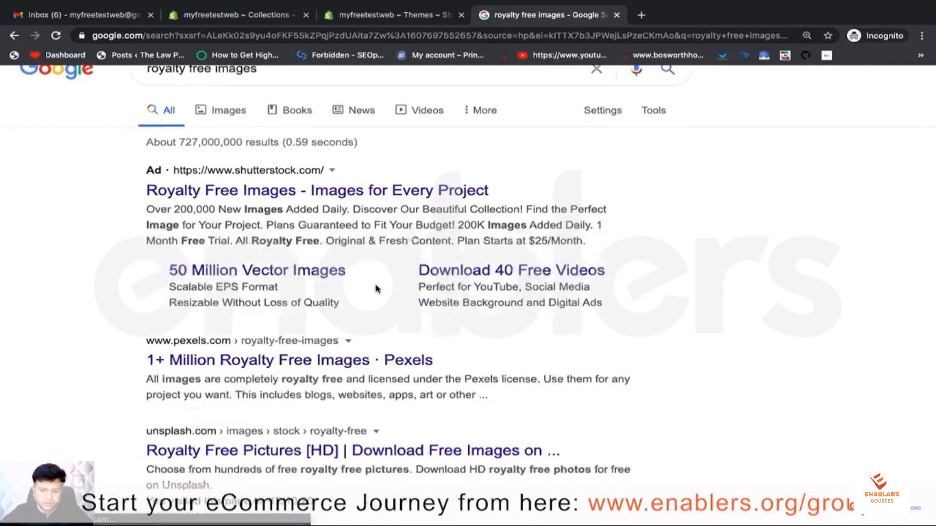
{"action": "scroll", "coordinate": [375, 289], "scroll_direction": "down", "scroll_amount": 4}
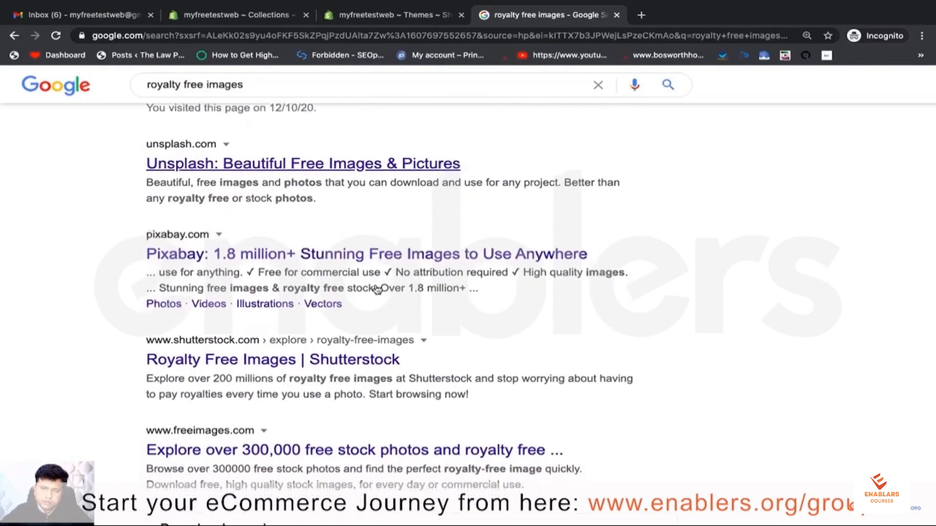
{"action": "scroll", "coordinate": [377, 289], "scroll_direction": "down", "scroll_amount": 7}
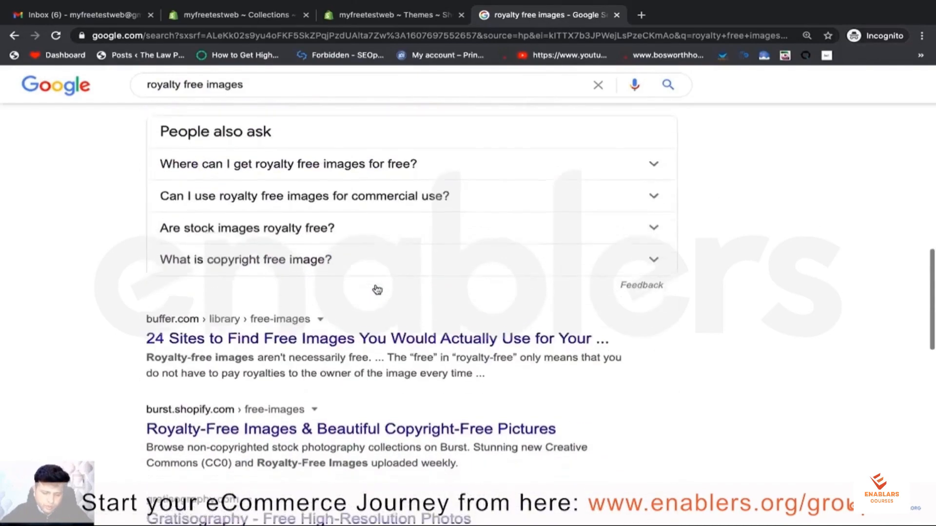
{"action": "scroll", "coordinate": [371, 295], "scroll_direction": "down", "scroll_amount": 3}
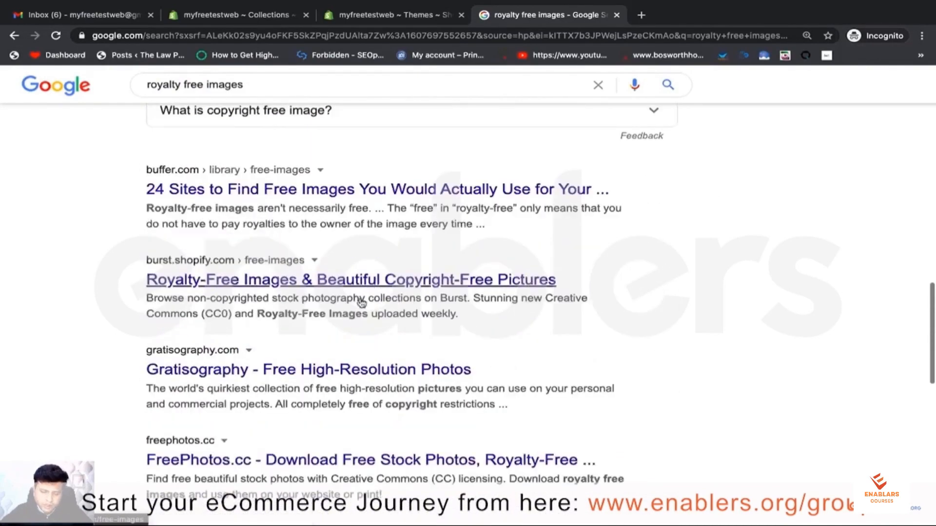
{"action": "scroll", "coordinate": [336, 317], "scroll_direction": "up", "scroll_amount": 4}
{"action": "scroll", "coordinate": [329, 324], "scroll_direction": "up", "scroll_amount": 6}
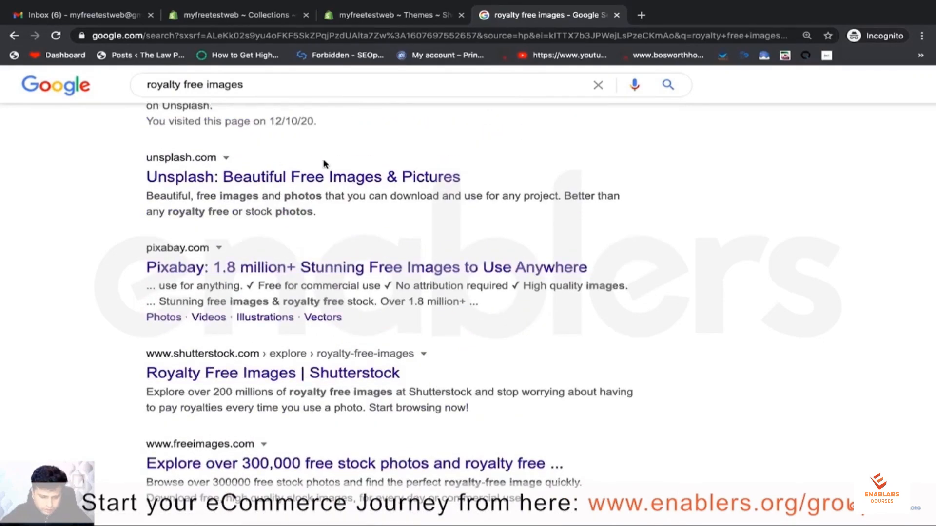
{"action": "left_click", "coordinate": [299, 179]}
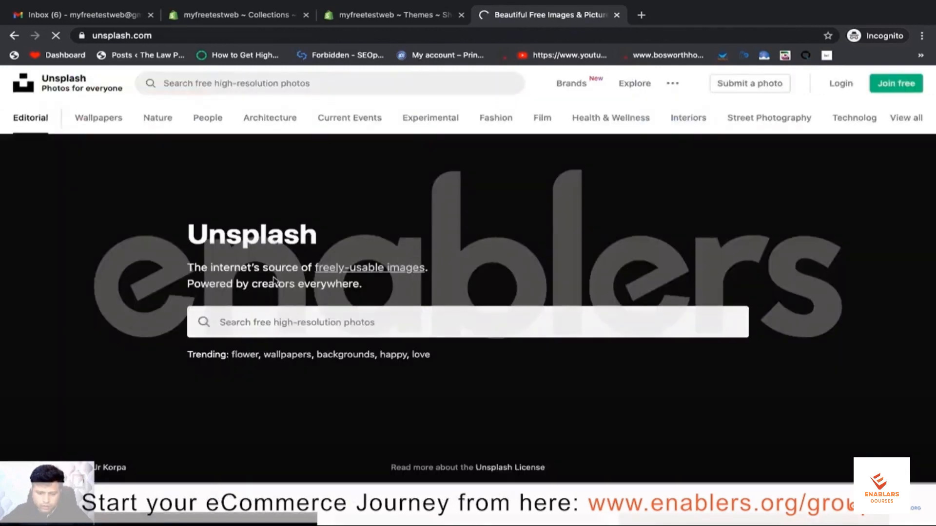
- Search Unsplash for "Rings" photos
{"action": "left_click", "coordinate": [283, 321]}
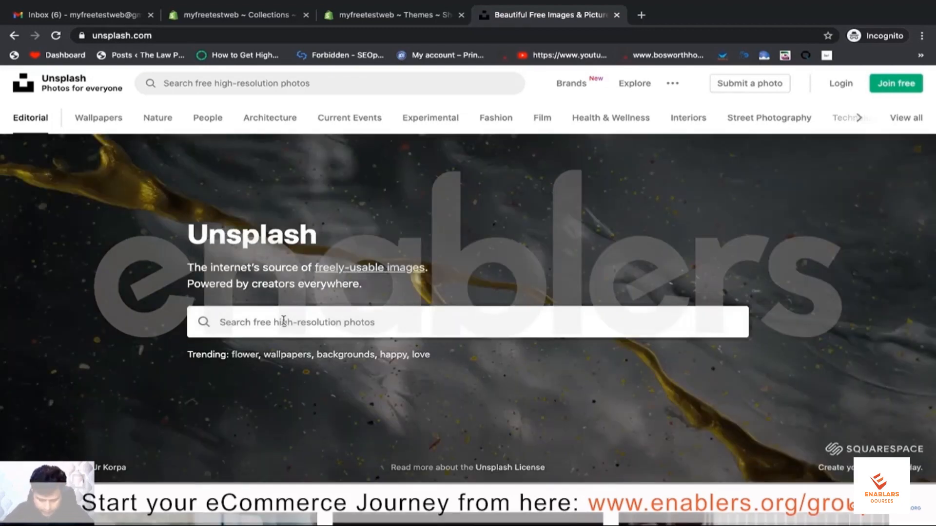
{"action": "type", "text": "ing"}
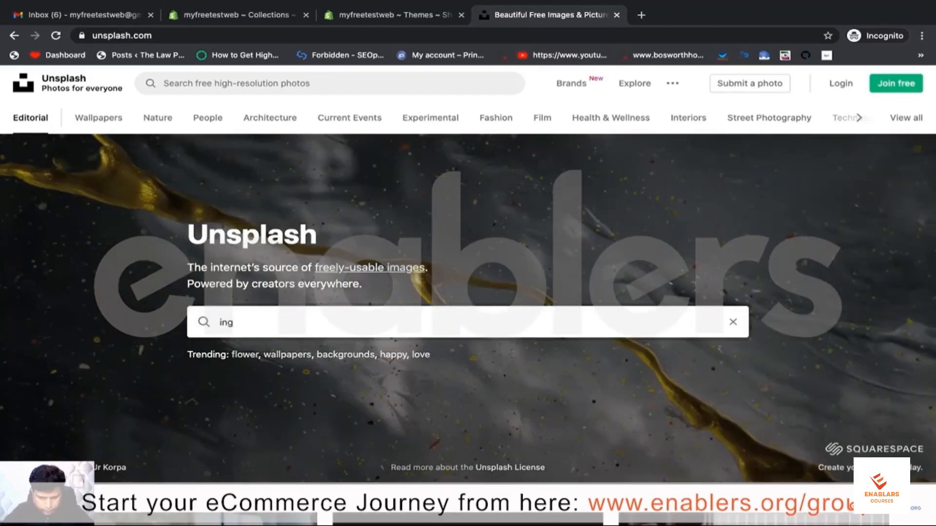
{"action": "key", "text": "BackSpace"}
{"action": "key", "text": "BackSpace"}
{"action": "key", "text": "BackSpace"}
{"action": "type", "text": "Ri"}
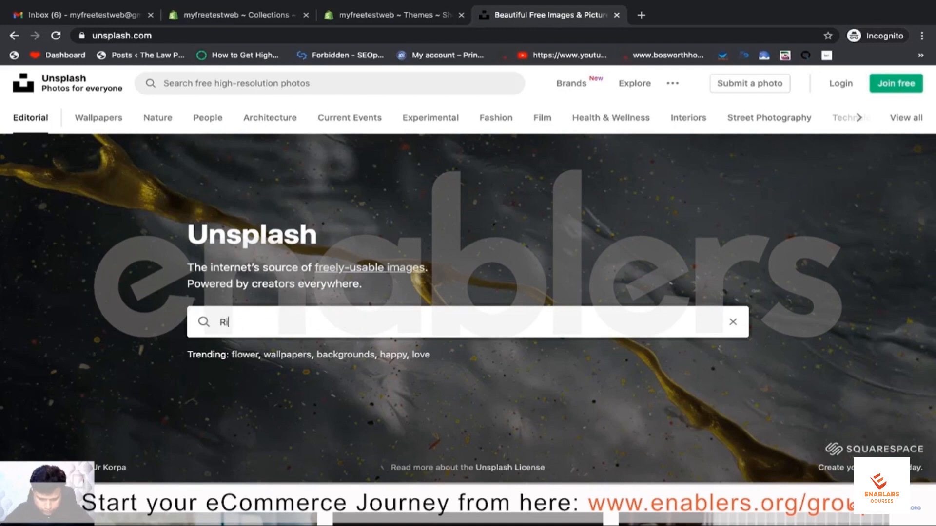
{"action": "type", "text": "ngs"}
{"action": "key", "text": "Return"}
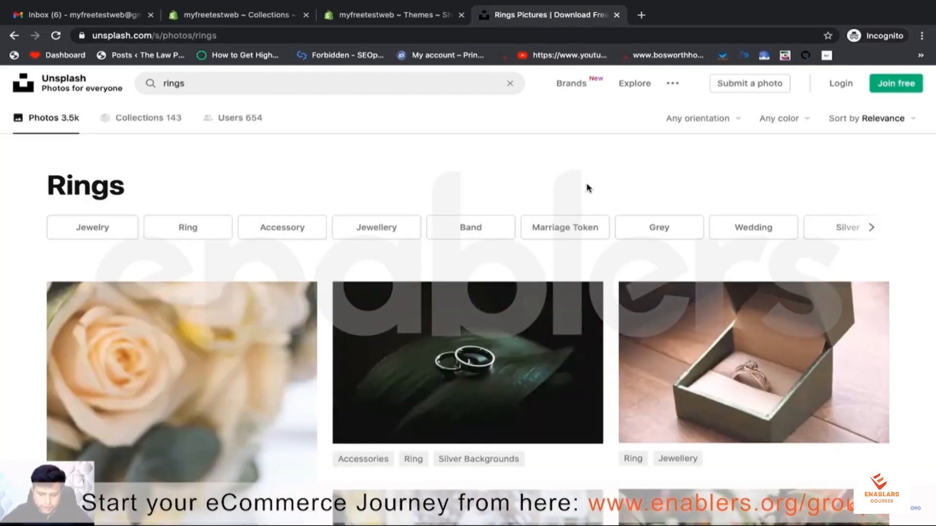
- Look through the ring photos and preview the one of two diamond rings on a blue surface
{"action": "scroll", "coordinate": [587, 188], "scroll_direction": "down", "scroll_amount": 2}
{"action": "scroll", "coordinate": [587, 188], "scroll_direction": "down", "scroll_amount": 1}
{"action": "scroll", "coordinate": [587, 188], "scroll_direction": "up", "scroll_amount": 1}
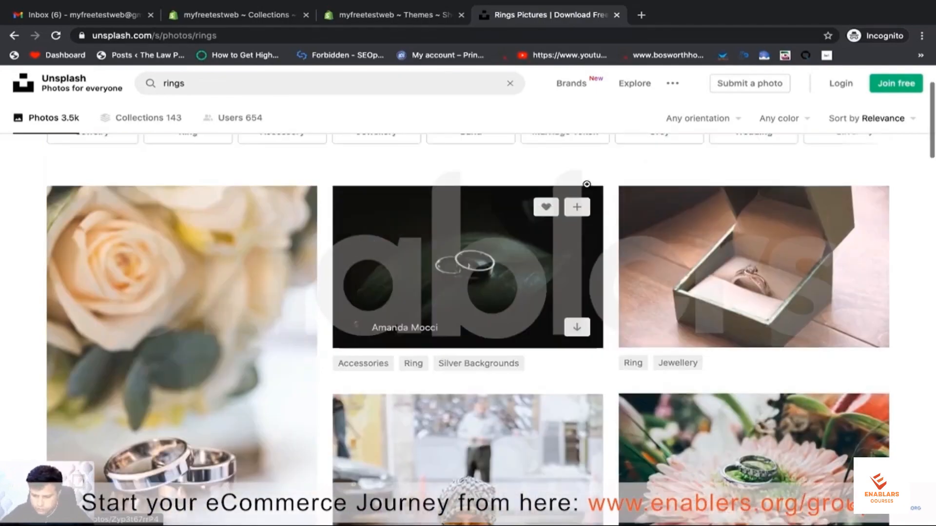
{"action": "scroll", "coordinate": [587, 188], "scroll_direction": "down", "scroll_amount": 9}
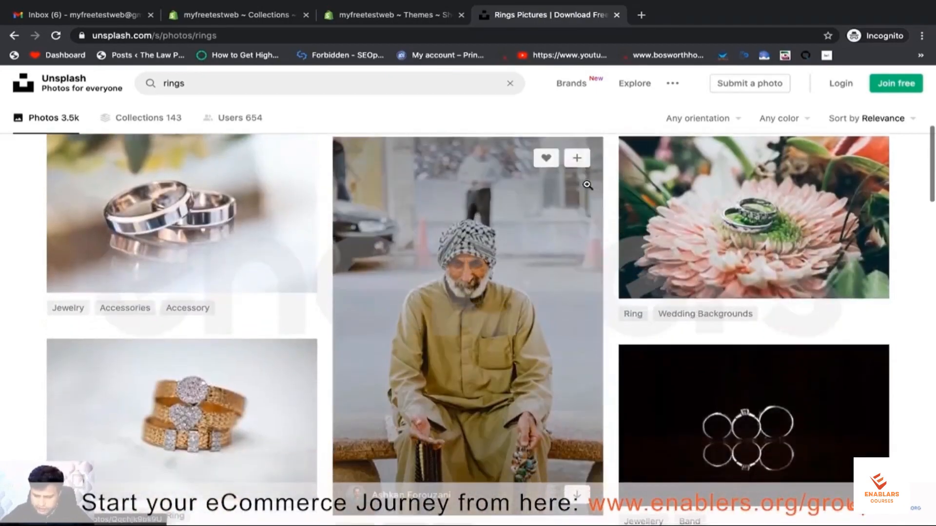
{"action": "scroll", "coordinate": [587, 185], "scroll_direction": "down", "scroll_amount": 3}
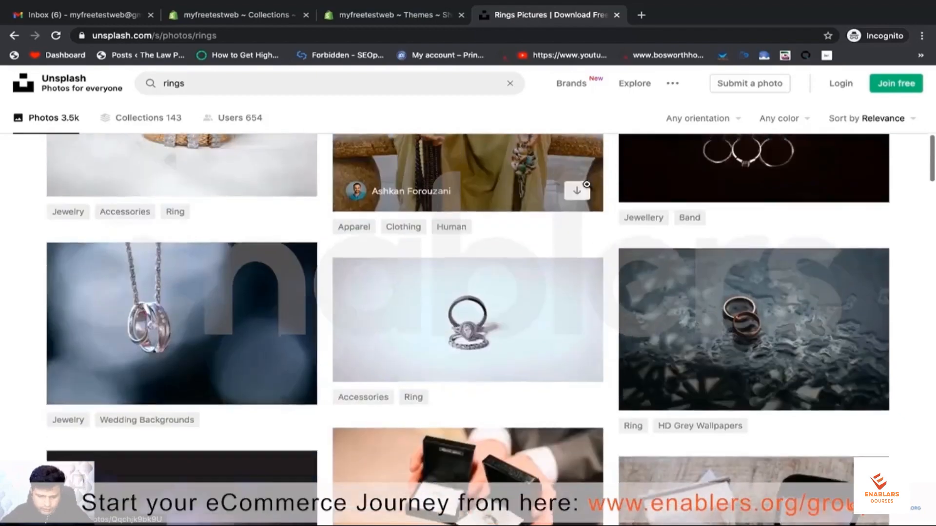
{"action": "scroll", "coordinate": [586, 184], "scroll_direction": "down", "scroll_amount": 7}
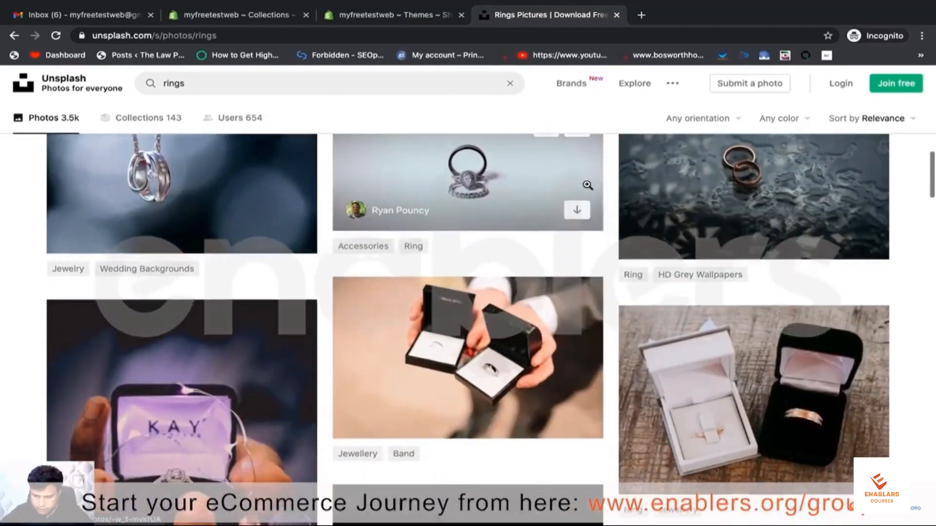
{"action": "scroll", "coordinate": [586, 184], "scroll_direction": "down", "scroll_amount": 6}
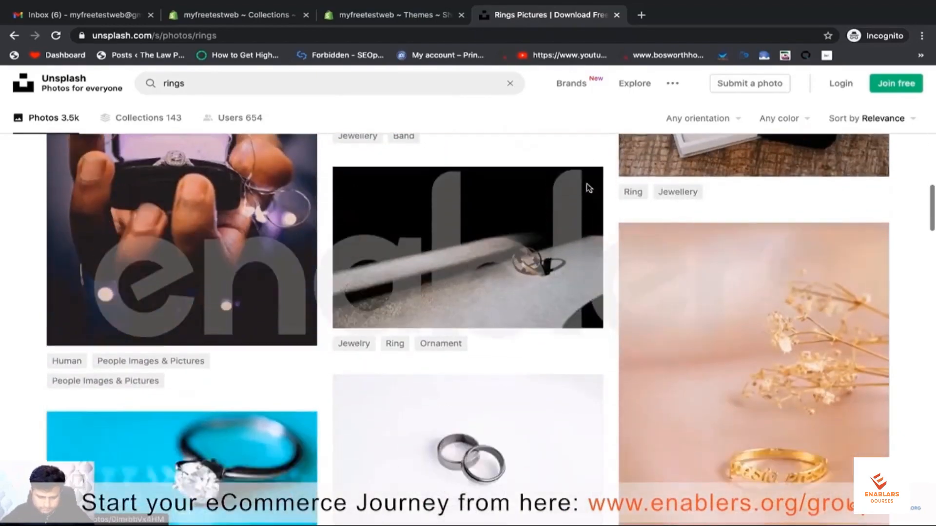
{"action": "scroll", "coordinate": [587, 185], "scroll_direction": "down", "scroll_amount": 4}
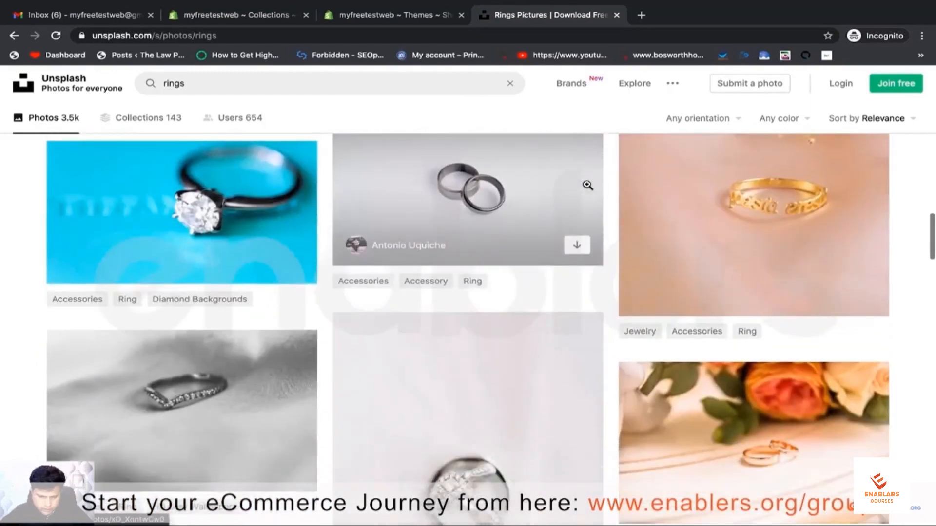
{"action": "scroll", "coordinate": [587, 185], "scroll_direction": "down", "scroll_amount": 9}
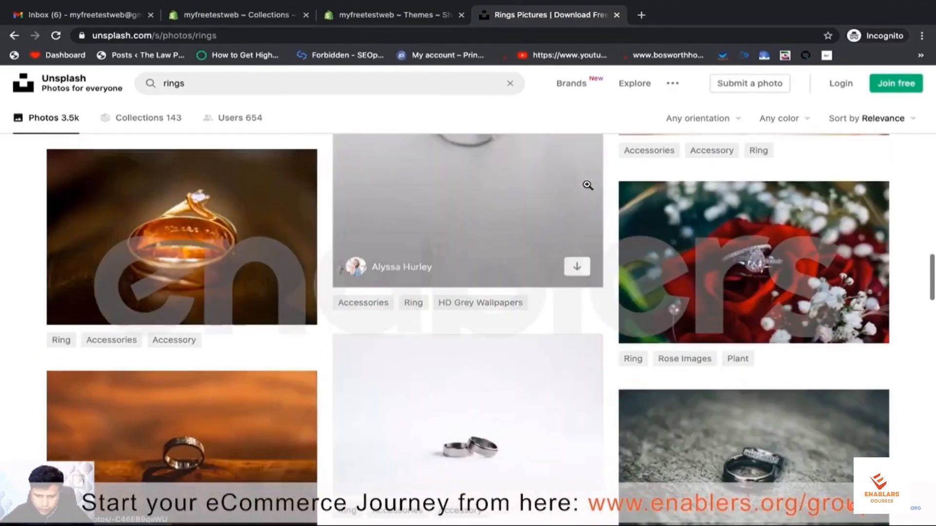
{"action": "scroll", "coordinate": [587, 188], "scroll_direction": "down", "scroll_amount": 4}
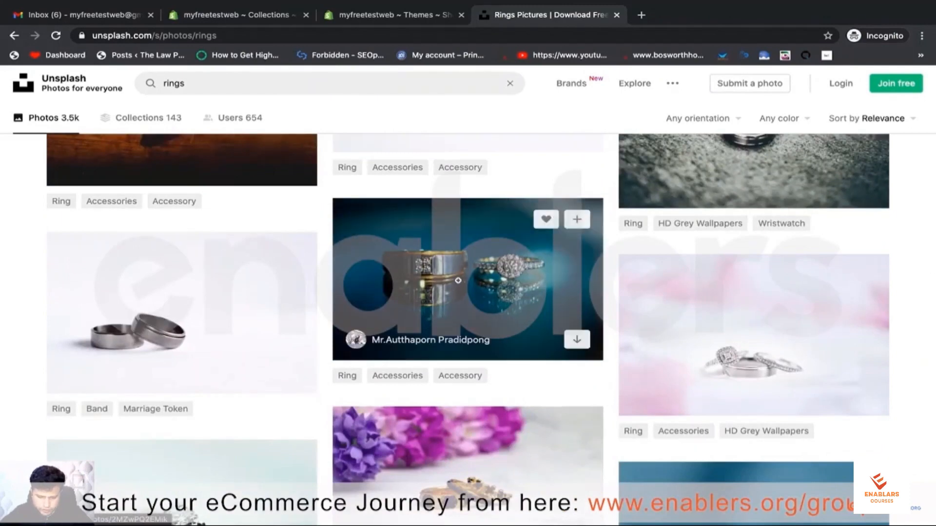
{"action": "left_click", "coordinate": [458, 280]}
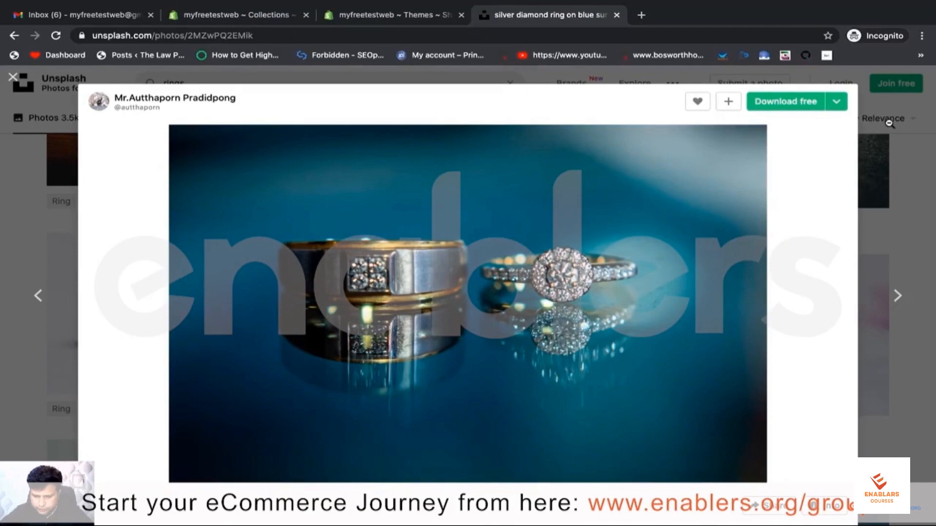
{"action": "left_click", "coordinate": [898, 169]}
- Browse further through the ring photos and open the one of a diamond ring in a wooden box on sand
{"action": "scroll", "coordinate": [711, 265], "scroll_direction": "down", "scroll_amount": 10}
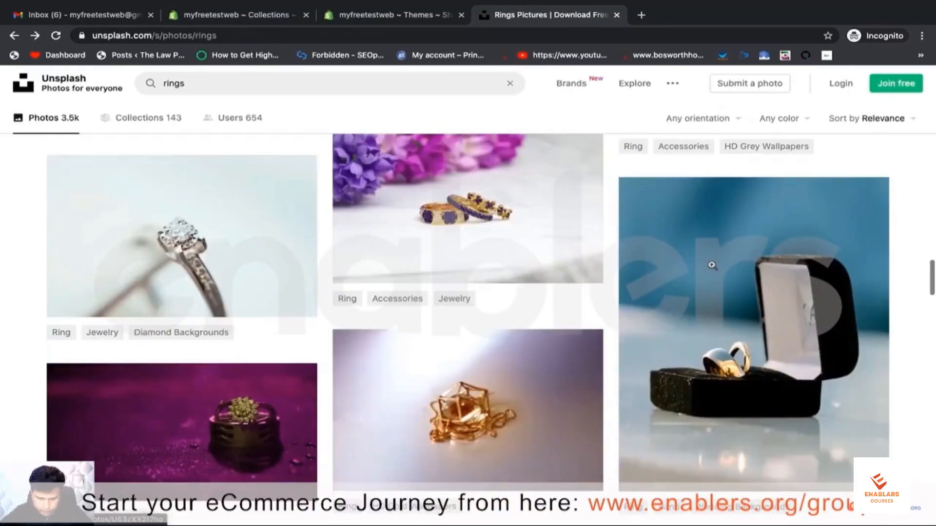
{"action": "scroll", "coordinate": [712, 265], "scroll_direction": "up", "scroll_amount": 5}
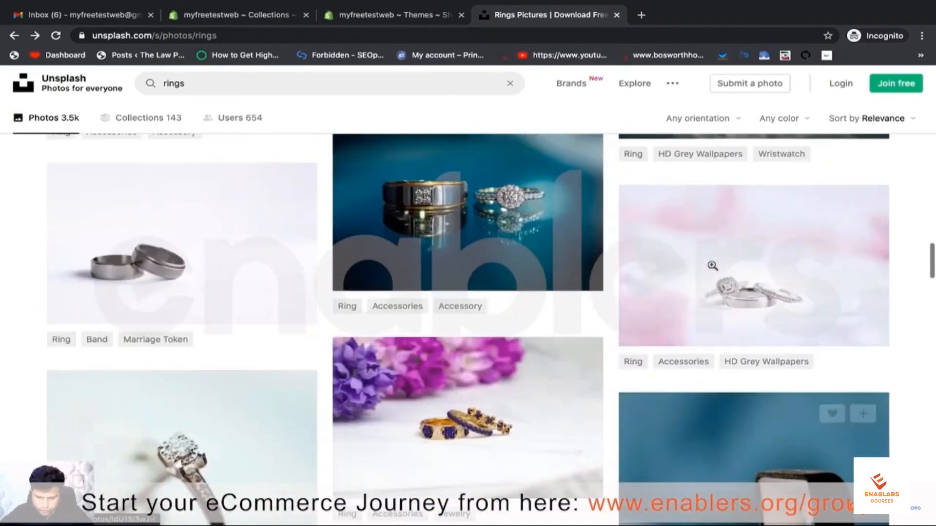
{"action": "scroll", "coordinate": [712, 265], "scroll_direction": "down", "scroll_amount": 10}
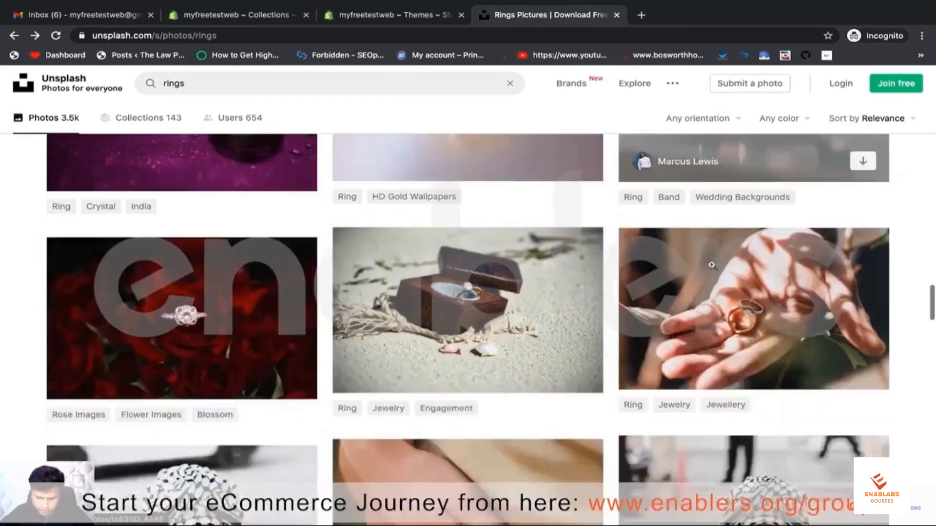
{"action": "scroll", "coordinate": [712, 265], "scroll_direction": "down", "scroll_amount": 3}
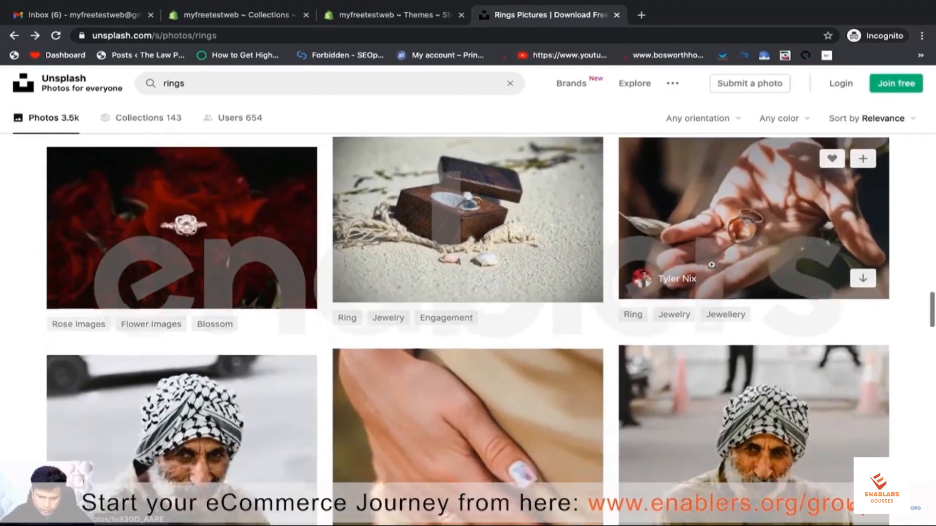
{"action": "scroll", "coordinate": [712, 266], "scroll_direction": "down", "scroll_amount": 3}
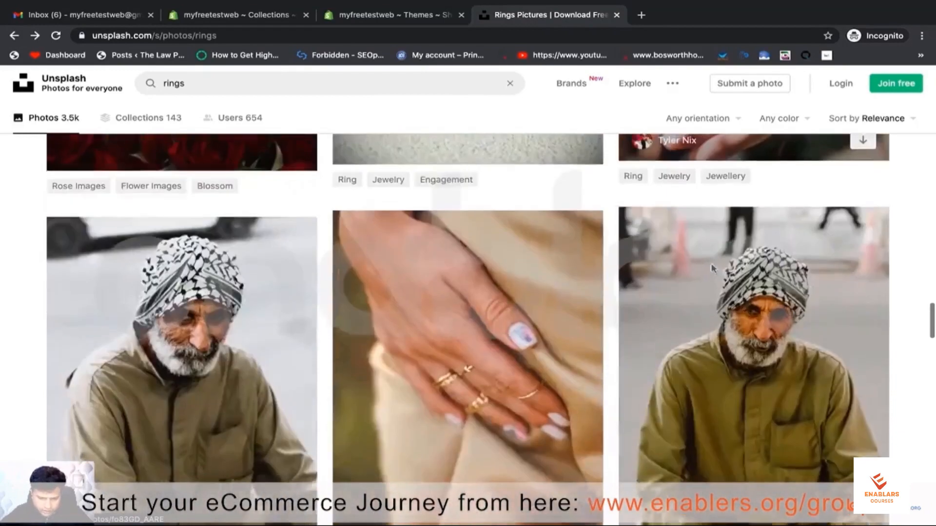
{"action": "scroll", "coordinate": [713, 267], "scroll_direction": "up", "scroll_amount": 8}
{"action": "scroll", "coordinate": [534, 391], "scroll_direction": "down", "scroll_amount": 2}
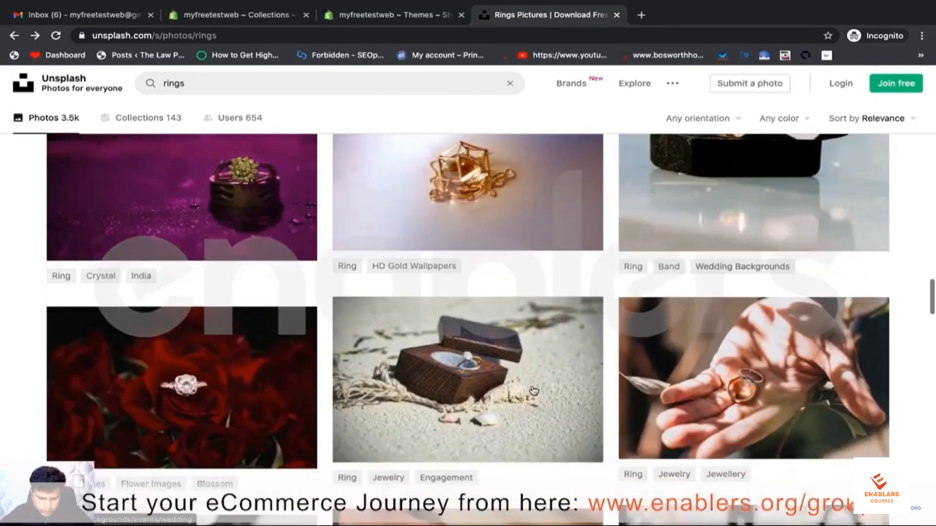
{"action": "left_click", "coordinate": [534, 391]}
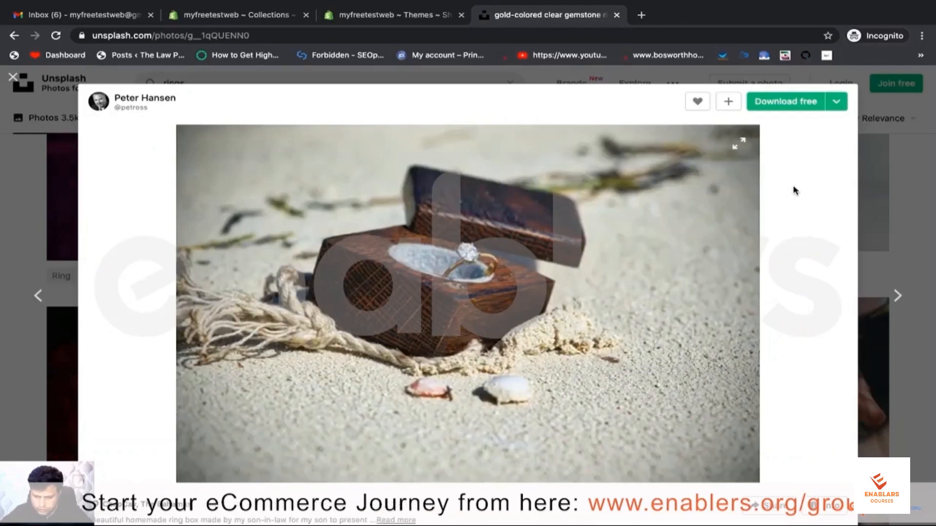
- Download the wooden ring-box photo in the Medium (1920x1311) and Small (640x437) sizes
{"action": "left_click", "coordinate": [838, 104]}
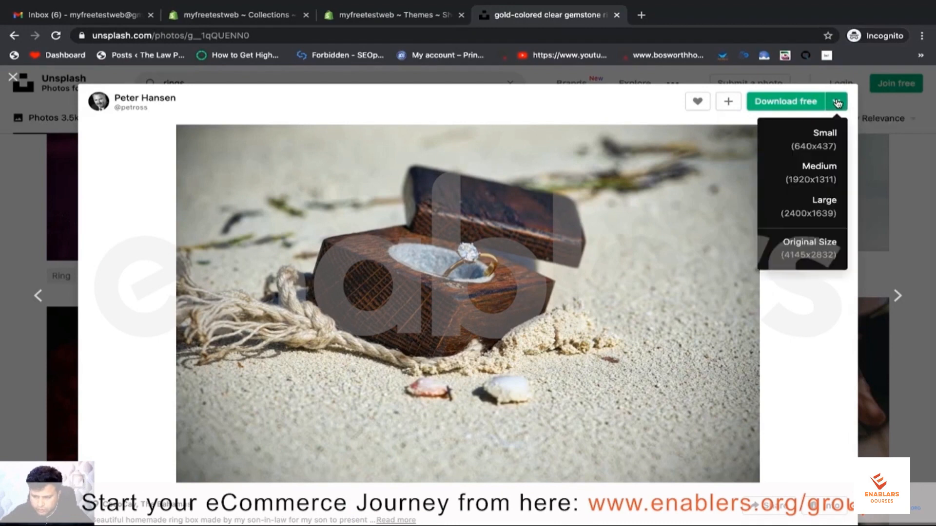
{"action": "left_click", "coordinate": [810, 179]}
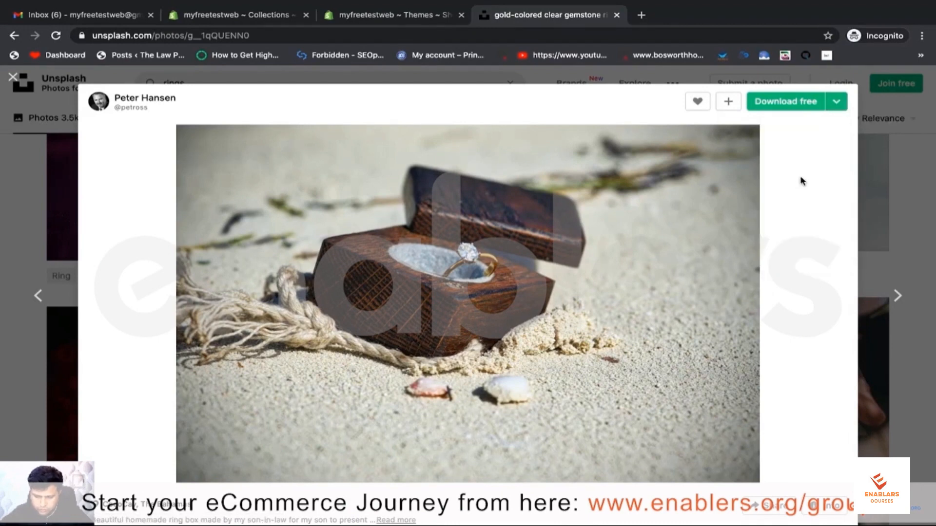
{"action": "left_click", "coordinate": [837, 102]}
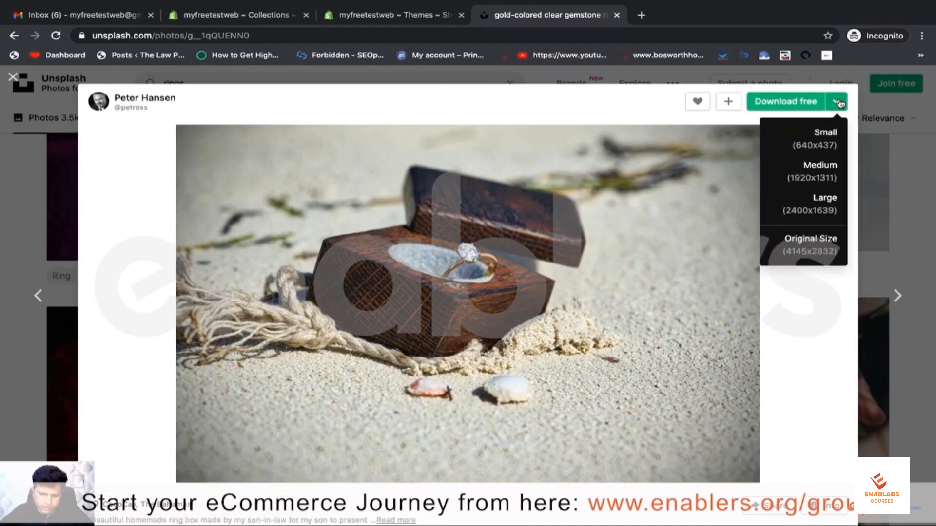
{"action": "left_click", "coordinate": [815, 146]}
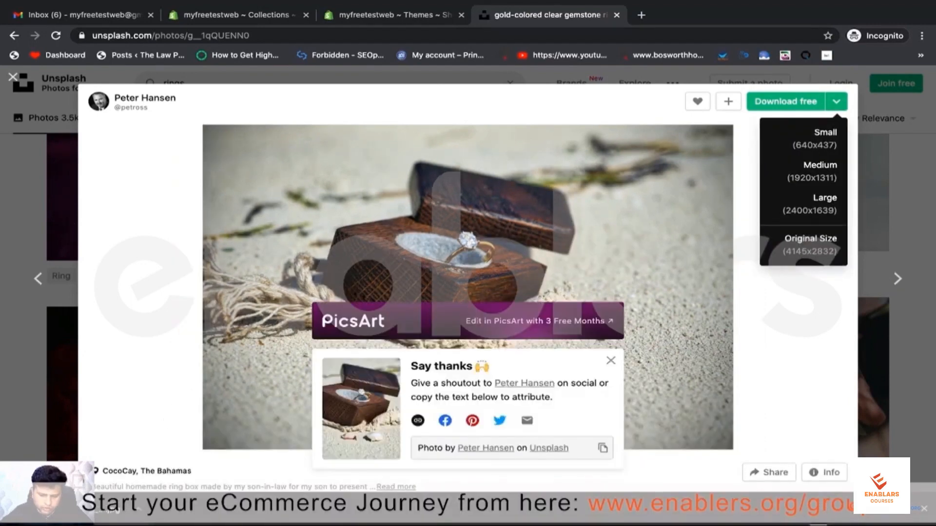
- Switch to Preview with the downloaded ring-box photo and open its image size adjustment
{"action": "left_click", "coordinate": [375, 16]}
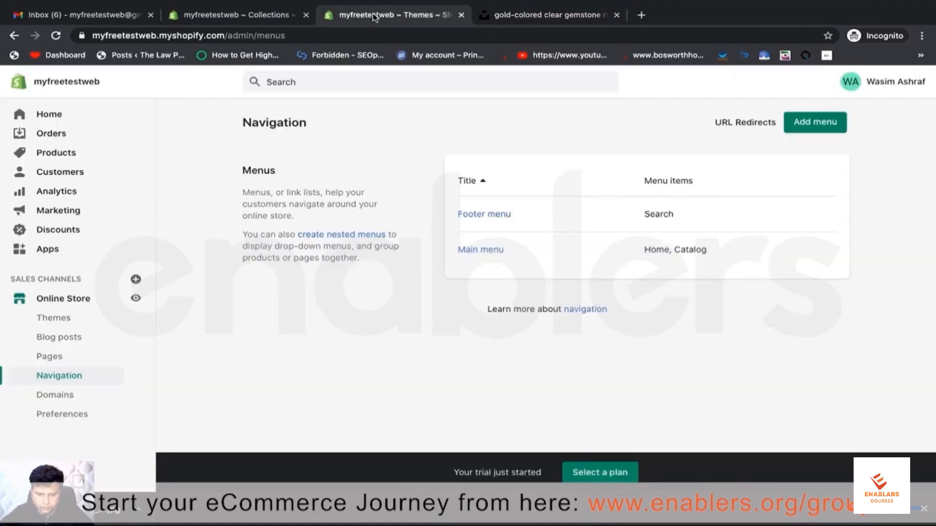
{"action": "left_click", "coordinate": [253, 17]}
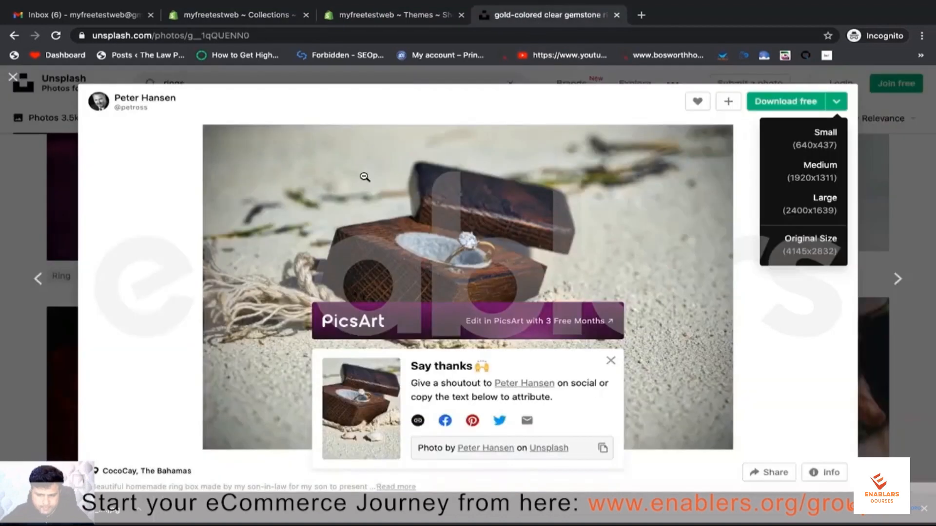
{"action": "left_click", "coordinate": [540, 18]}
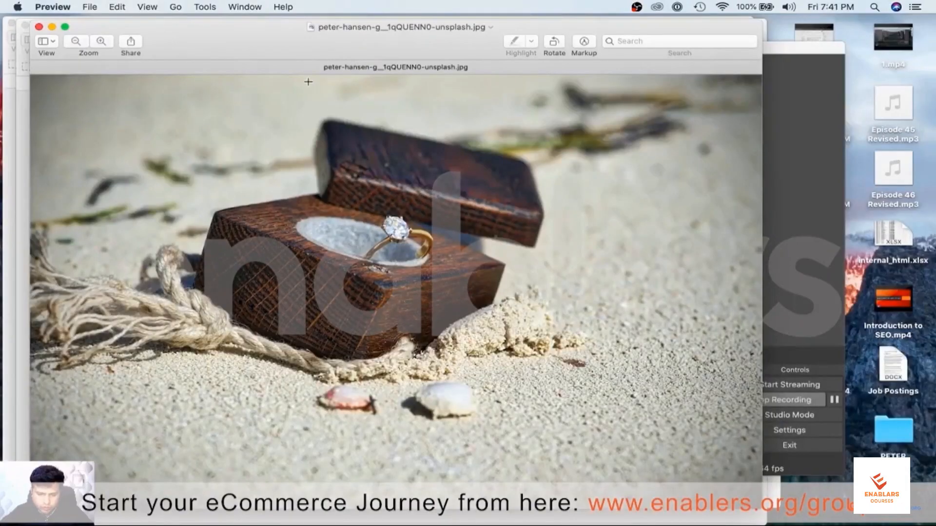
{"action": "left_click", "coordinate": [204, 8]}
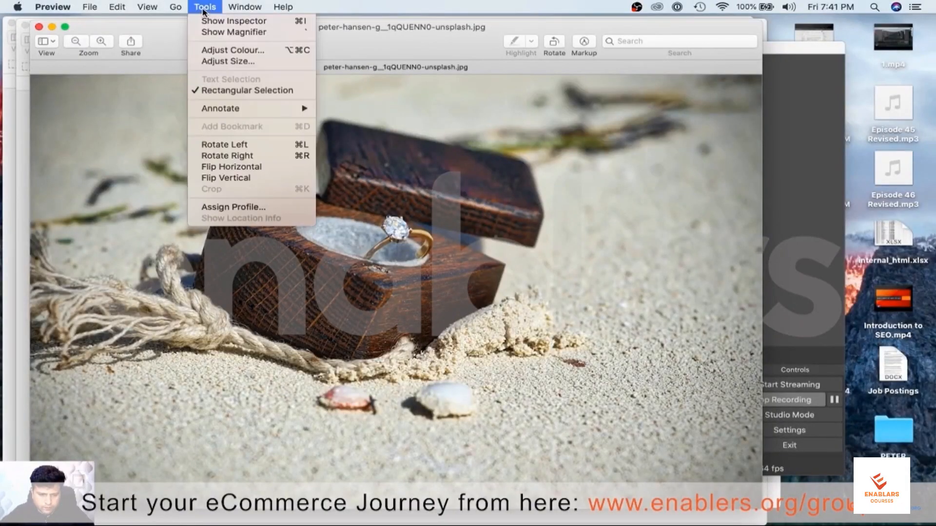
{"action": "left_click", "coordinate": [226, 60]}
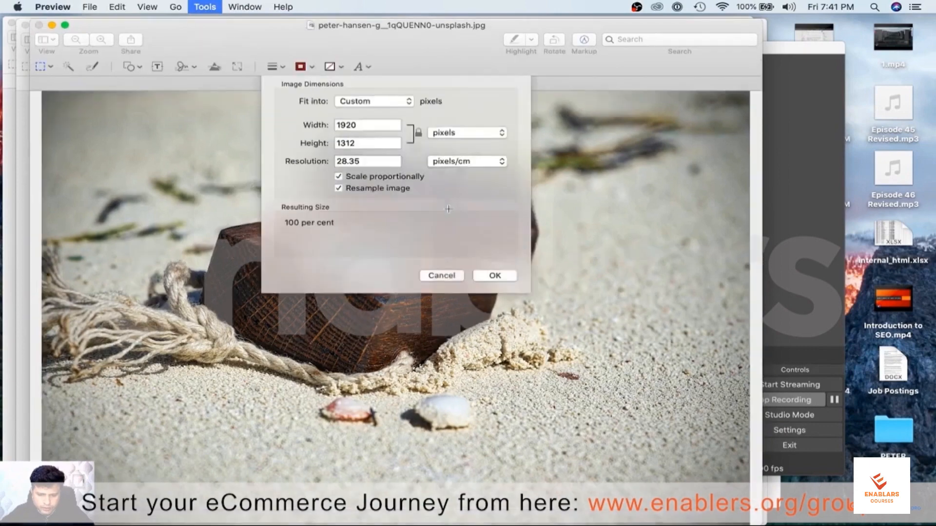
{"action": "double_click", "coordinate": [354, 131]}
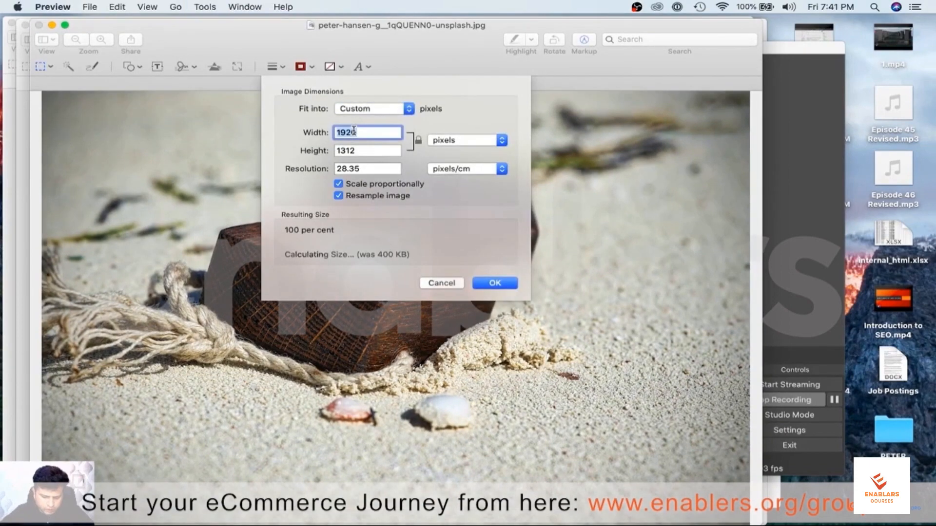
{"action": "type", "text": "300"}
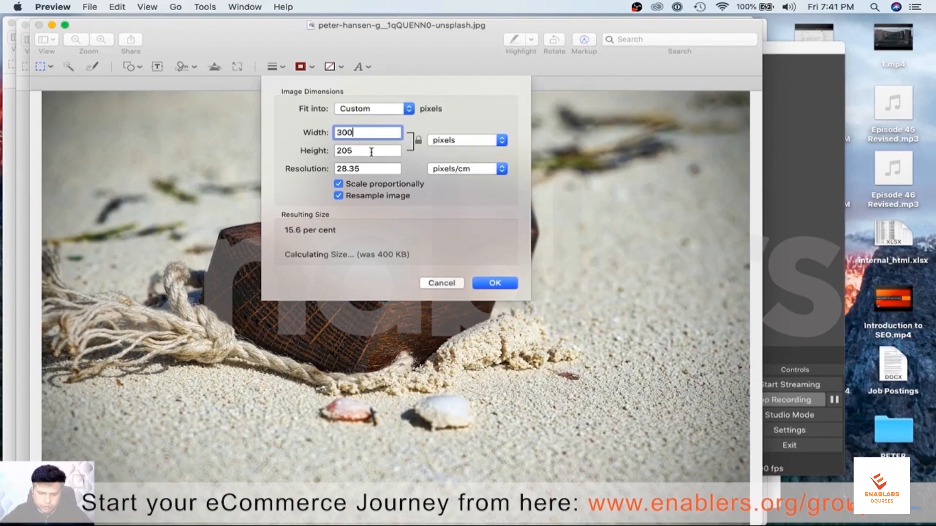
{"action": "double_click", "coordinate": [360, 131]}
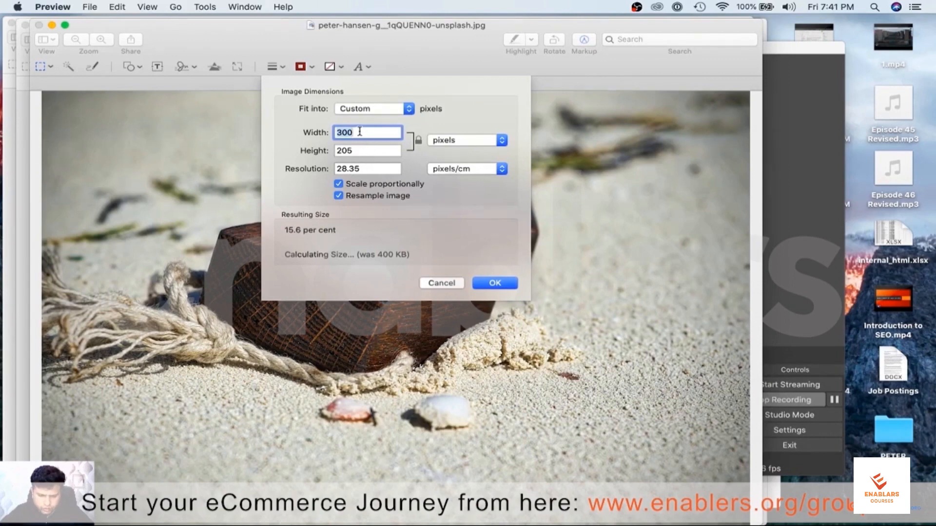
{"action": "type", "text": "400"}
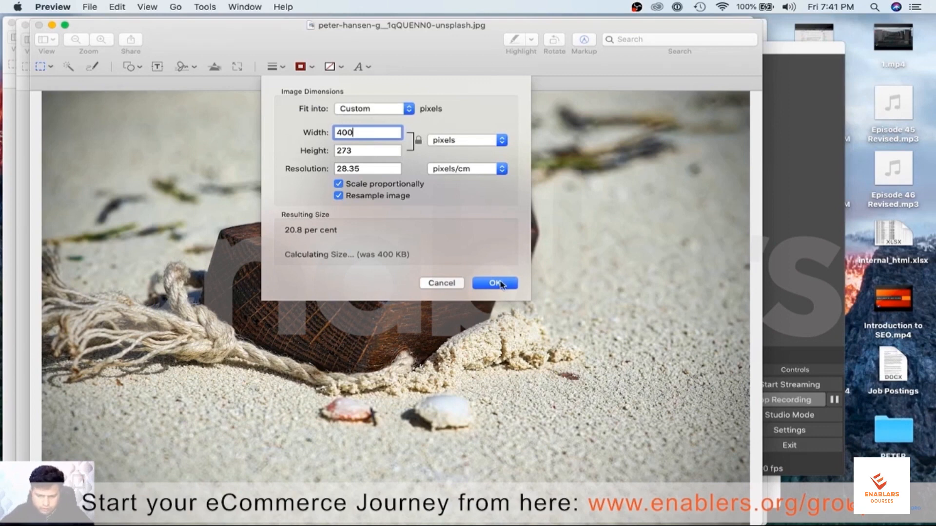
- Set the ring-box photo's width to 500 pixels
{"action": "double_click", "coordinate": [363, 132]}
{"action": "type", "text": "50"}
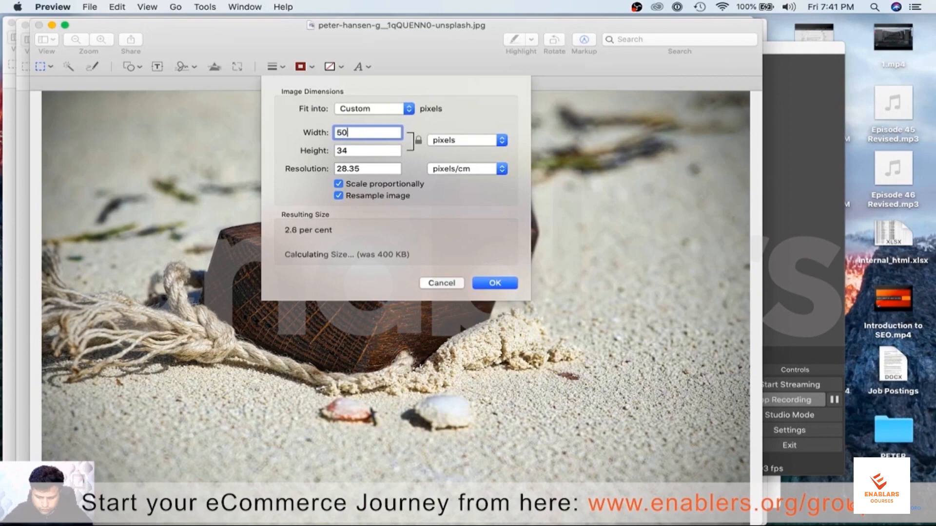
{"action": "key", "text": "BackSpace"}
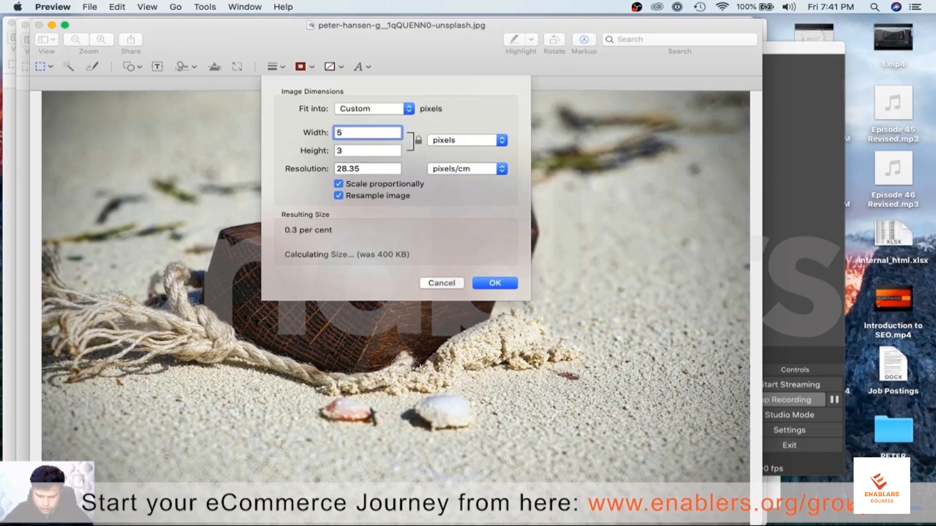
{"action": "type", "text": "50"}
{"action": "key", "text": "BackSpace"}
{"action": "key", "text": "BackSpace"}
{"action": "key", "text": "BackSpace"}
{"action": "left_click", "coordinate": [360, 152]}
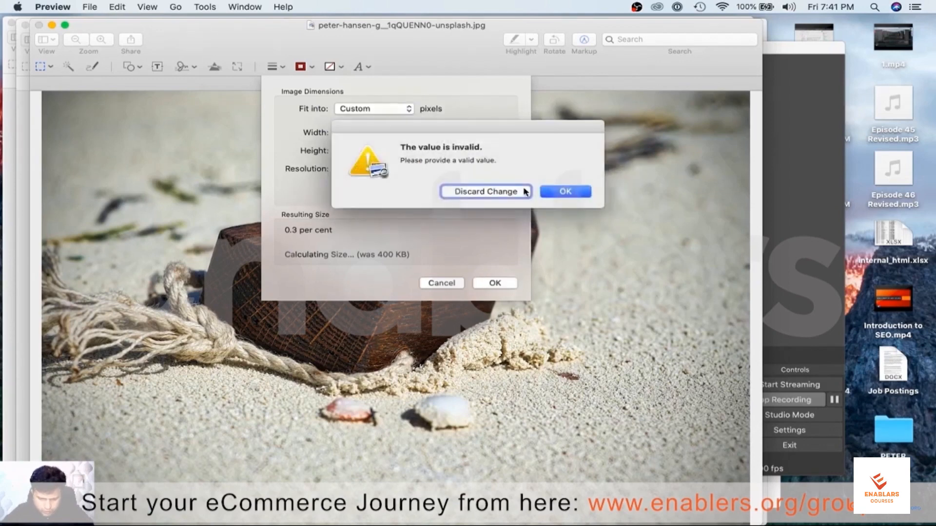
{"action": "left_click", "coordinate": [547, 191]}
{"action": "left_click", "coordinate": [357, 151]}
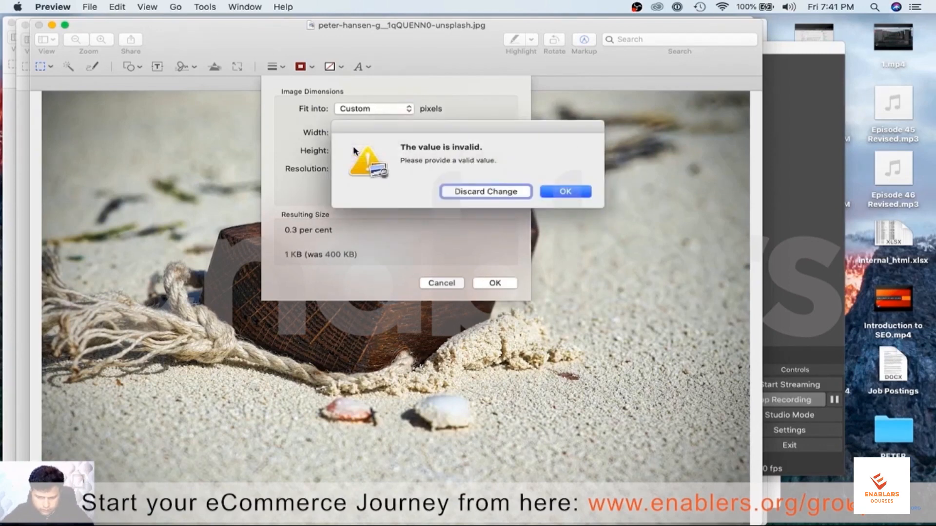
{"action": "left_click", "coordinate": [548, 193]}
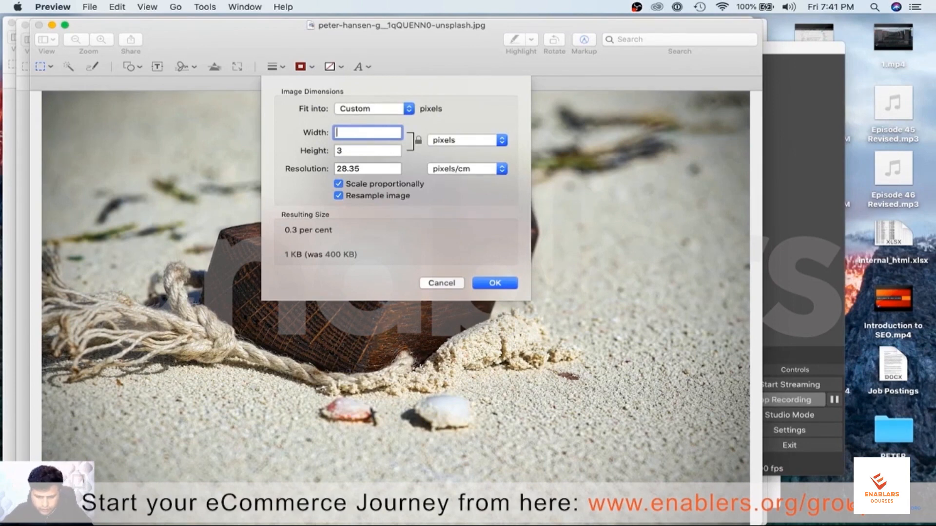
{"action": "type", "text": "500"}
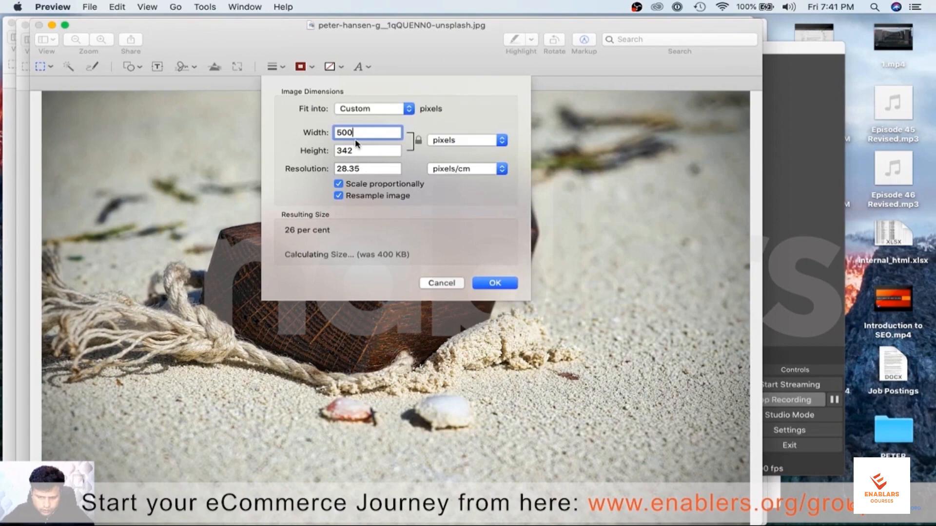
- Resize the ring-box photo to a width of 450 pixels, keeping its proportions
{"action": "key", "text": "BackSpace"}
{"action": "key", "text": "BackSpace"}
{"action": "key", "text": "BackSpace"}
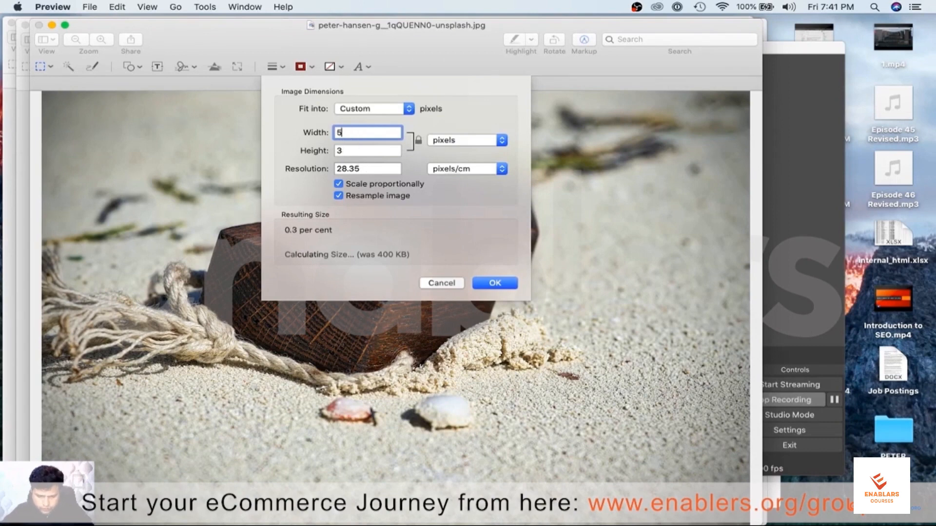
{"action": "key", "text": "BackSpace"}
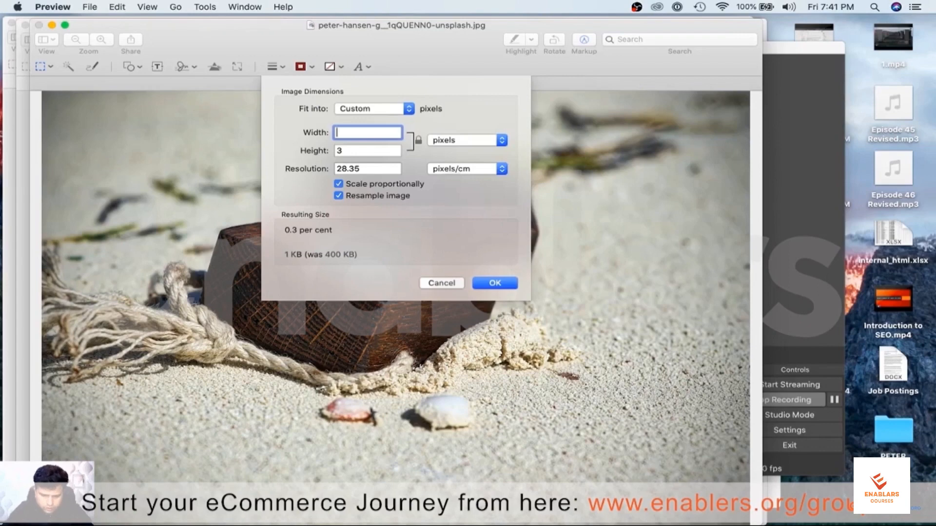
{"action": "type", "text": "450"}
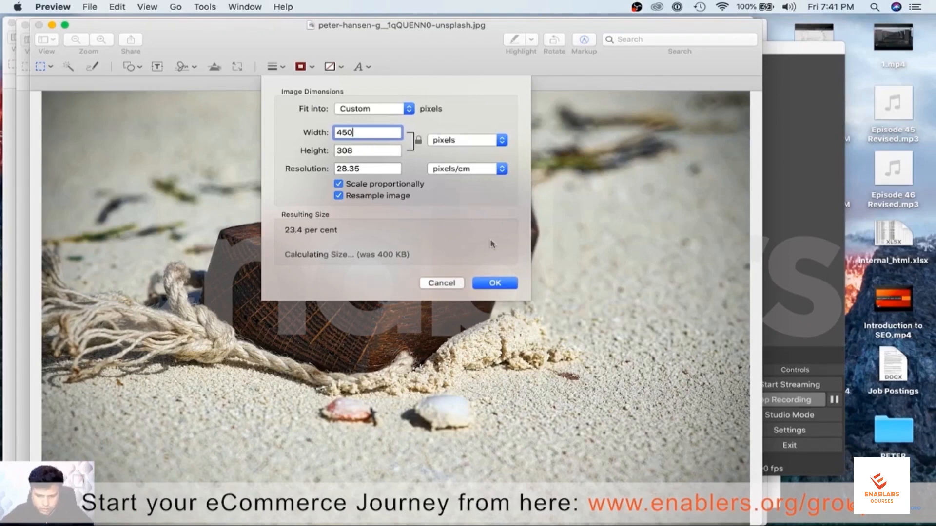
{"action": "left_click", "coordinate": [497, 282]}
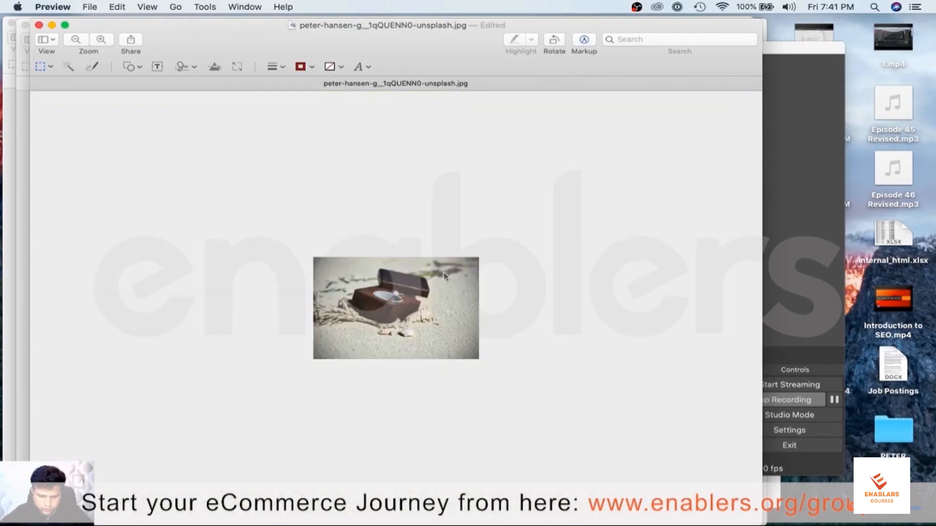
{"action": "scroll", "coordinate": [445, 277], "scroll_direction": "up", "scroll_amount": 5}
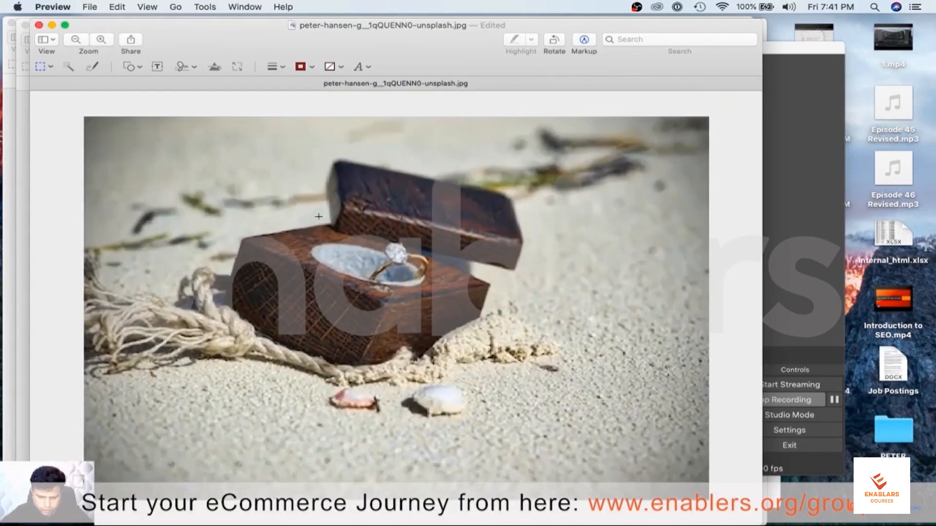
- Crop the ring-box photo to a roughly square area around the open wooden box
{"action": "left_click_drag", "start_coordinate": [213, 132], "coordinate": [569, 418]}
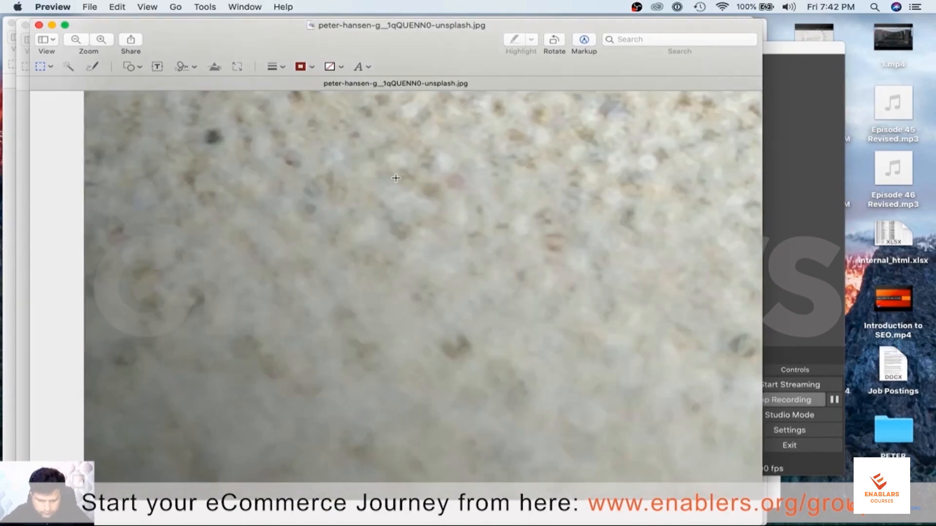
{"action": "scroll", "coordinate": [371, 203], "scroll_direction": "down", "scroll_amount": 10}
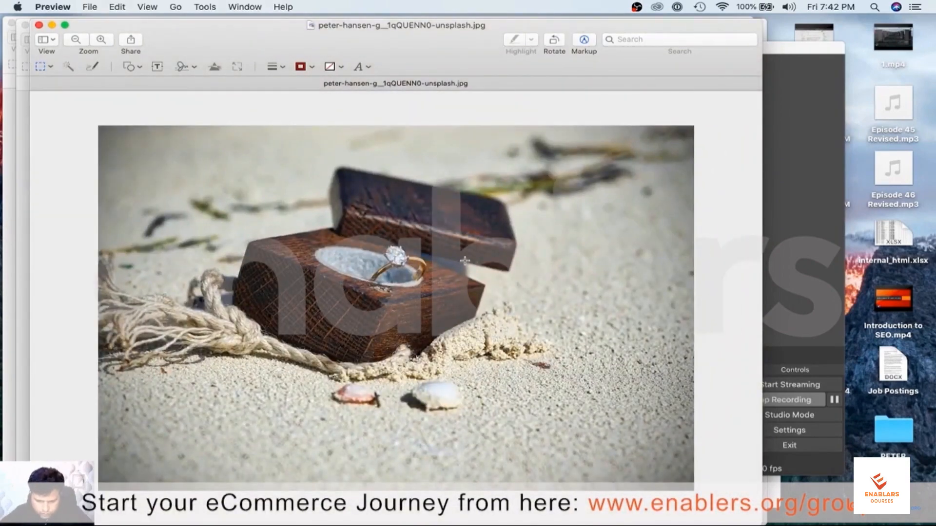
{"action": "left_click_drag", "start_coordinate": [204, 137], "coordinate": [539, 393]}
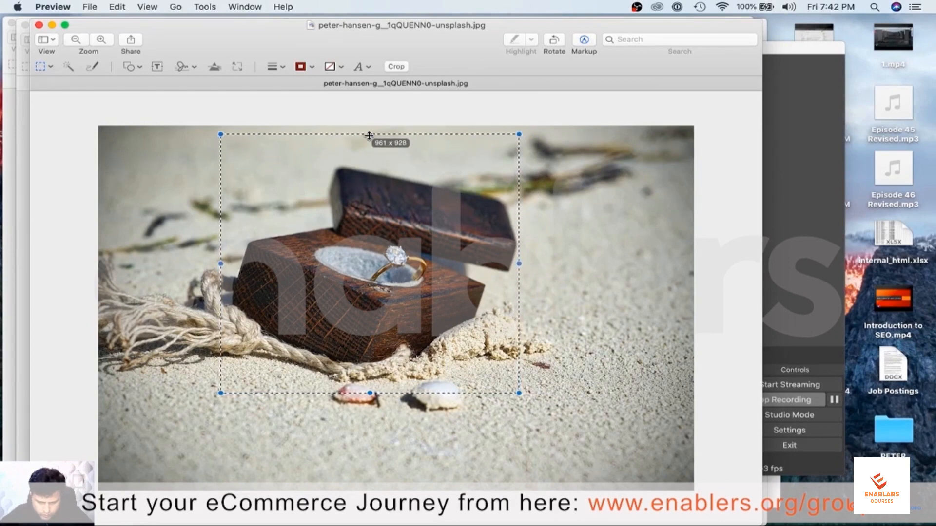
{"action": "left_click_drag", "start_coordinate": [369, 135], "coordinate": [368, 139]}
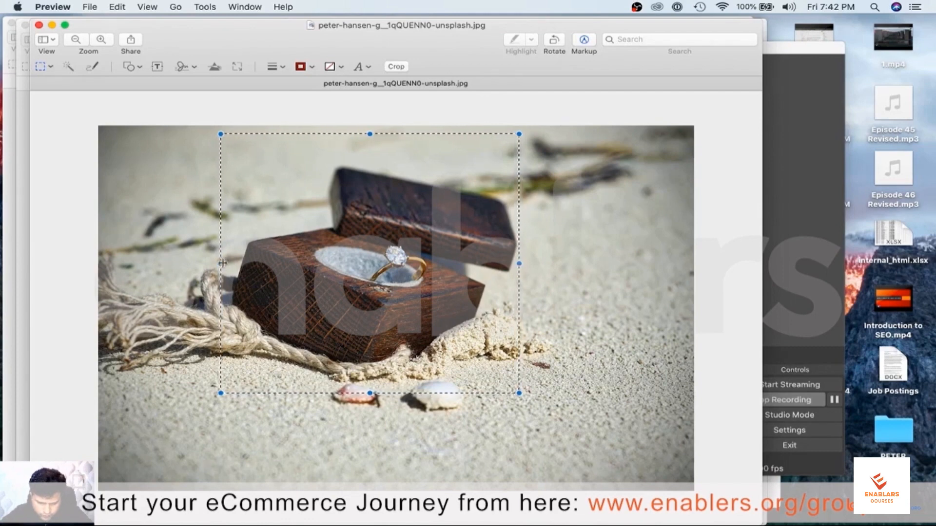
{"action": "left_click_drag", "start_coordinate": [228, 263], "coordinate": [225, 263]}
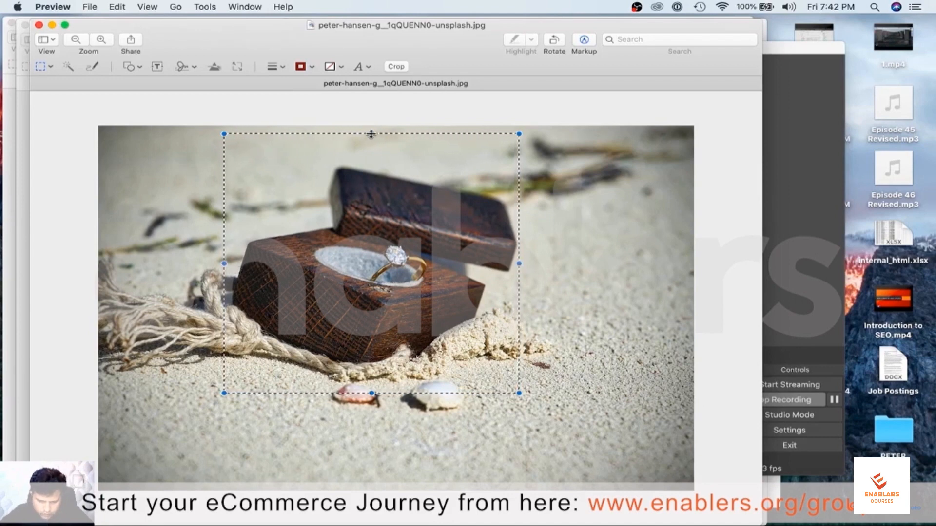
{"action": "left_click_drag", "start_coordinate": [371, 133], "coordinate": [371, 129]}
{"action": "left_click_drag", "start_coordinate": [388, 274], "coordinate": [388, 279]}
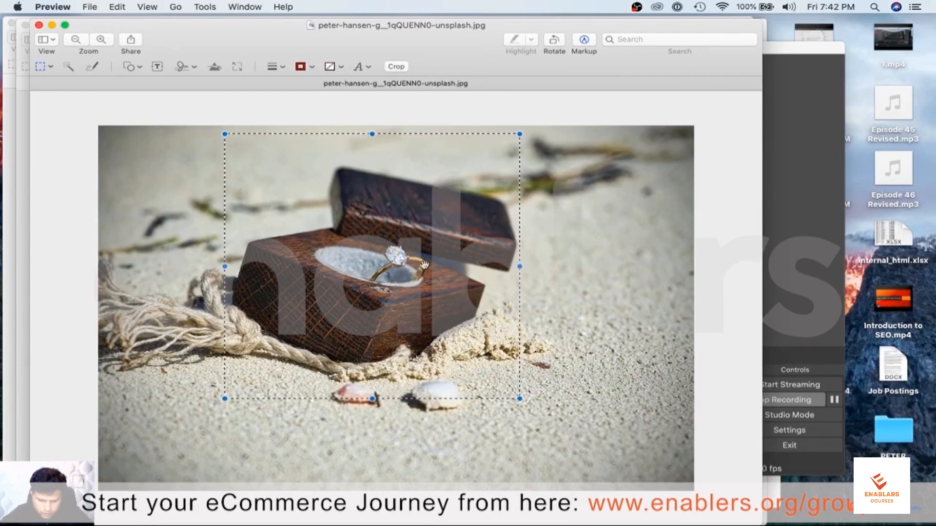
{"action": "left_click", "coordinate": [396, 67]}
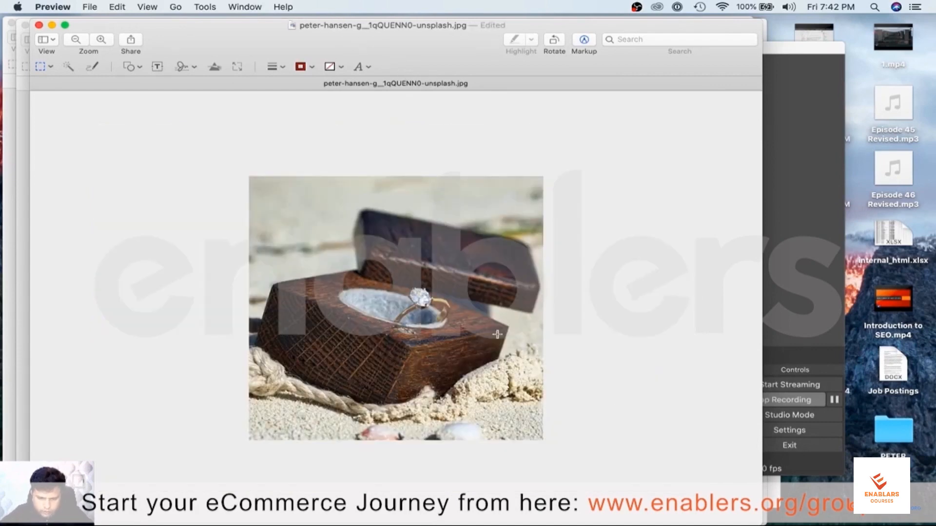
- Save the cropped ring-box photo
{"action": "mouse_move", "coordinate": [712, 488]}
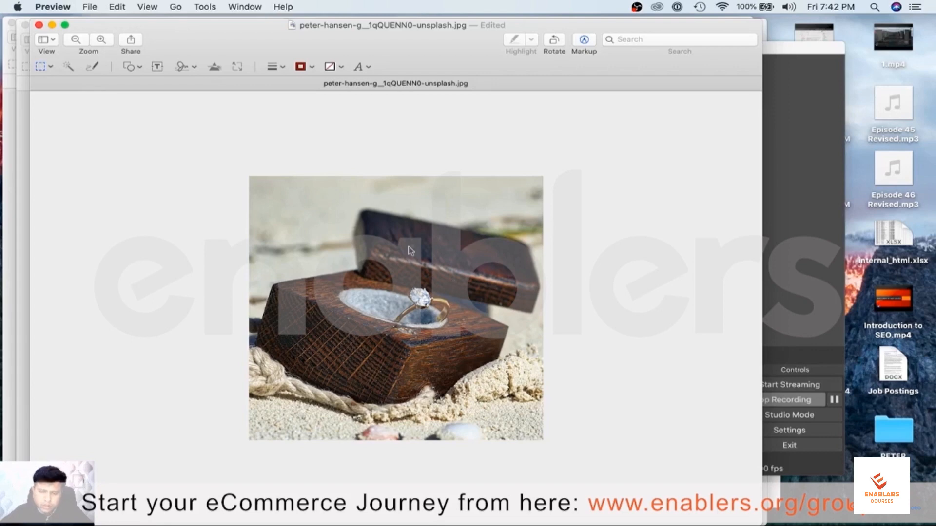
{"action": "left_click", "coordinate": [68, 7]}
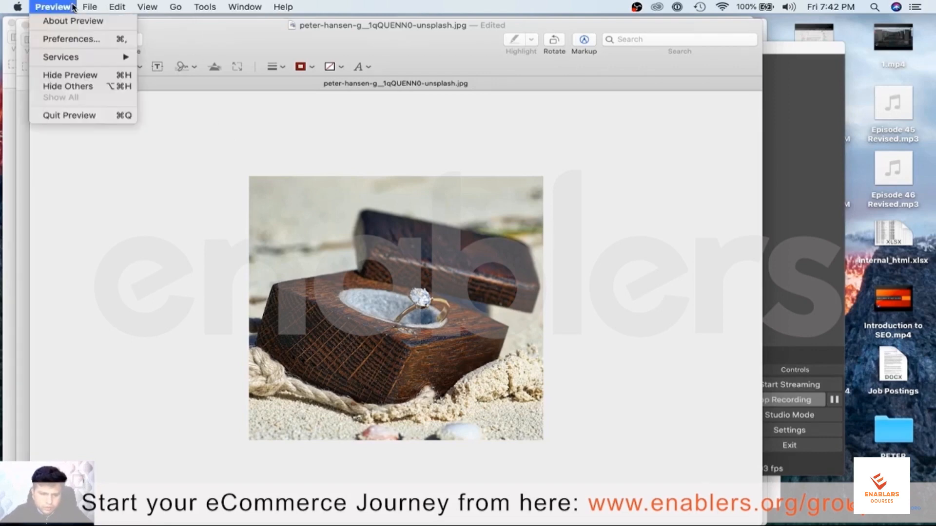
{"action": "mouse_move", "coordinate": [92, 7]}
{"action": "left_click", "coordinate": [108, 84]}
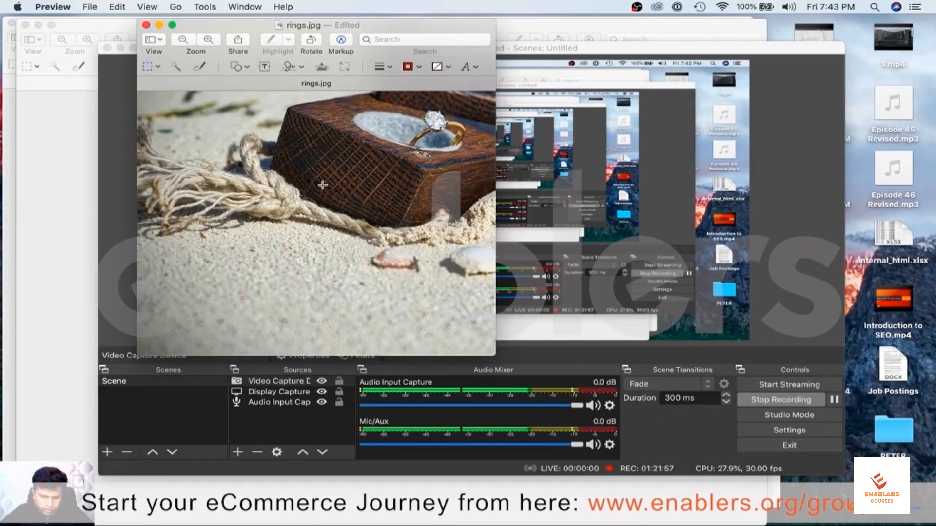
- Switch to the browser and upload rings.jpg from Downloads as the Rings collection's image
{"action": "key", "text": "super+Tab"}
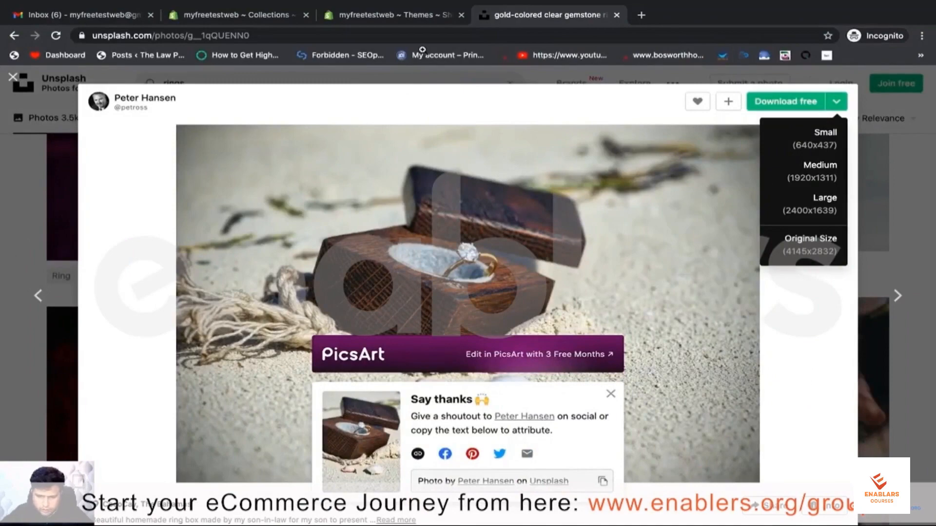
{"action": "left_click", "coordinate": [385, 19]}
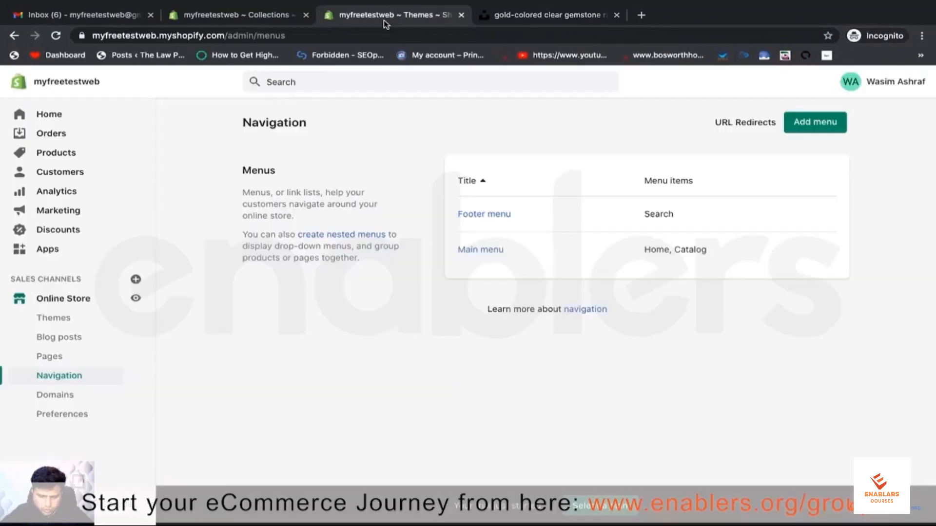
{"action": "left_click", "coordinate": [253, 16]}
{"action": "left_click", "coordinate": [737, 303]}
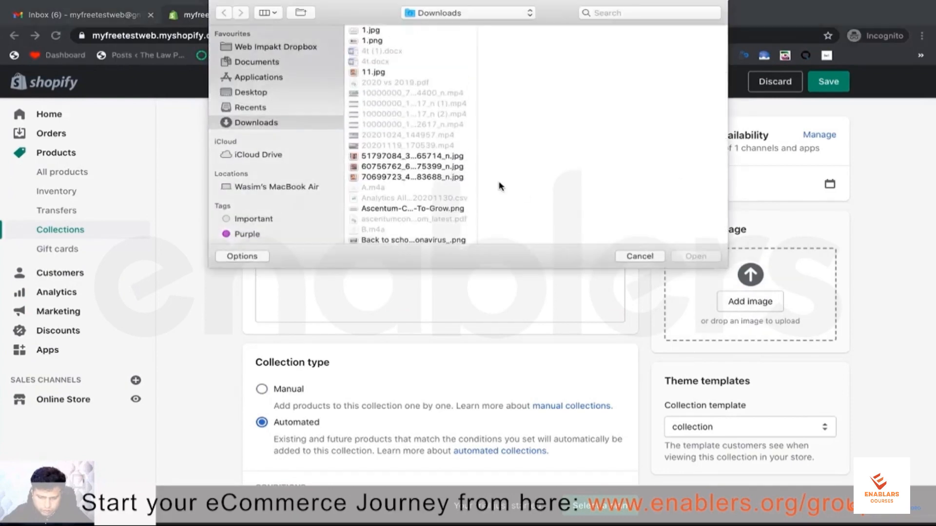
{"action": "left_click", "coordinate": [409, 176]}
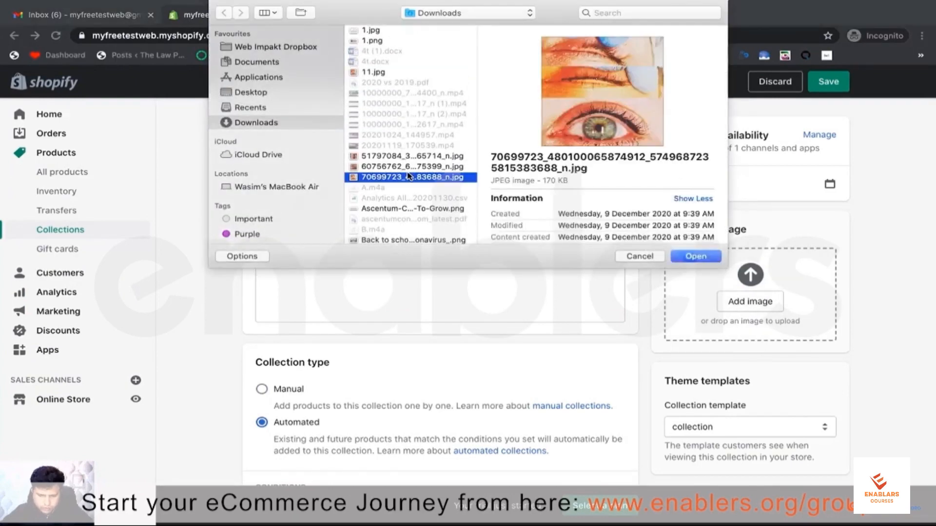
{"action": "type", "text": "ri"}
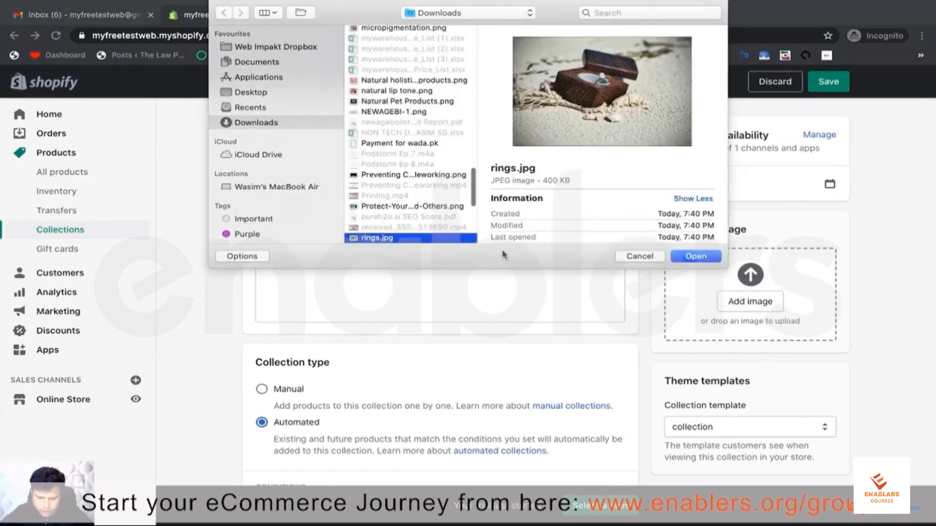
{"action": "left_click", "coordinate": [694, 256]}
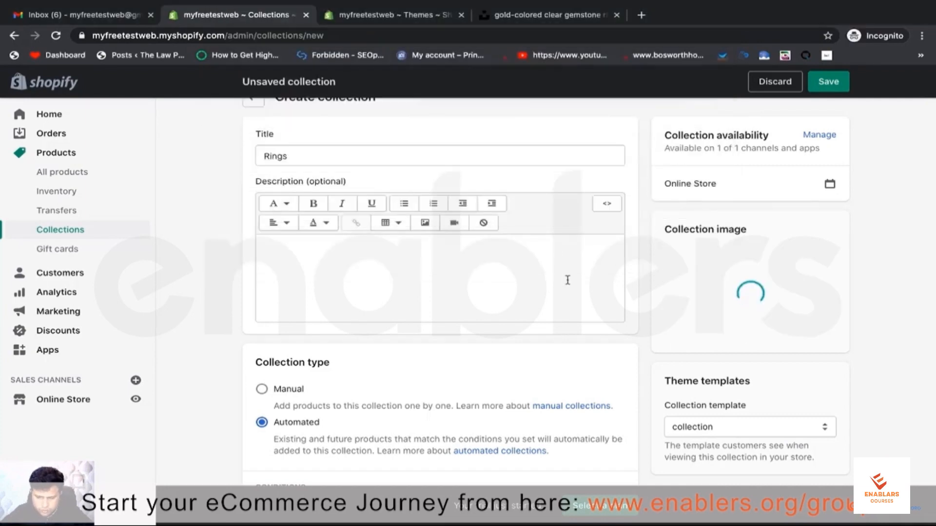
- Open the live storefront in a new tab and examine the Shop For and Rings sections of its home page
{"action": "left_click", "coordinate": [393, 16]}
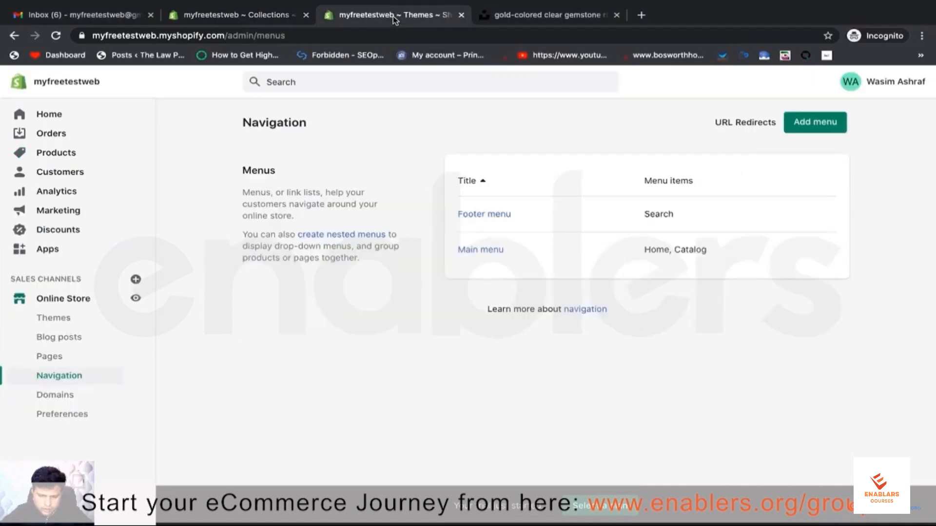
{"action": "left_click", "coordinate": [136, 300]}
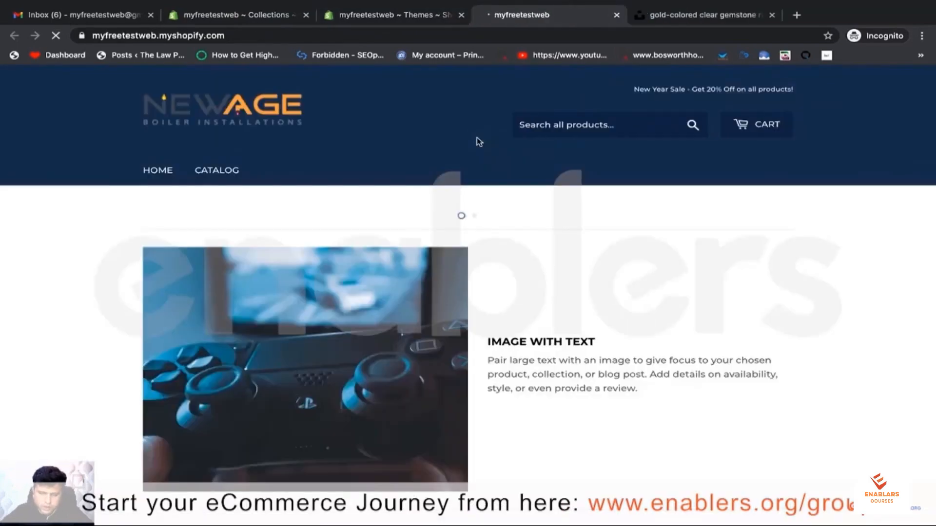
{"action": "scroll", "coordinate": [478, 179], "scroll_direction": "down", "scroll_amount": 15}
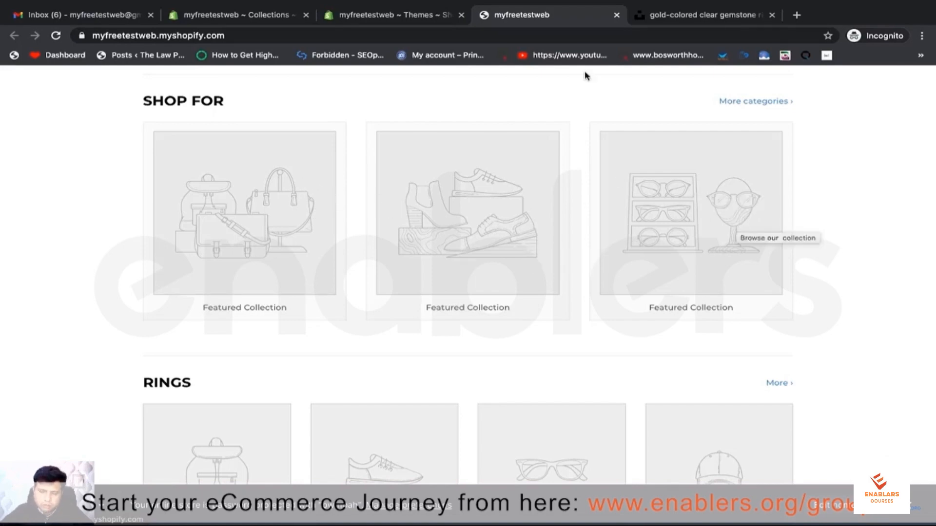
{"action": "left_click", "coordinate": [415, 14]}
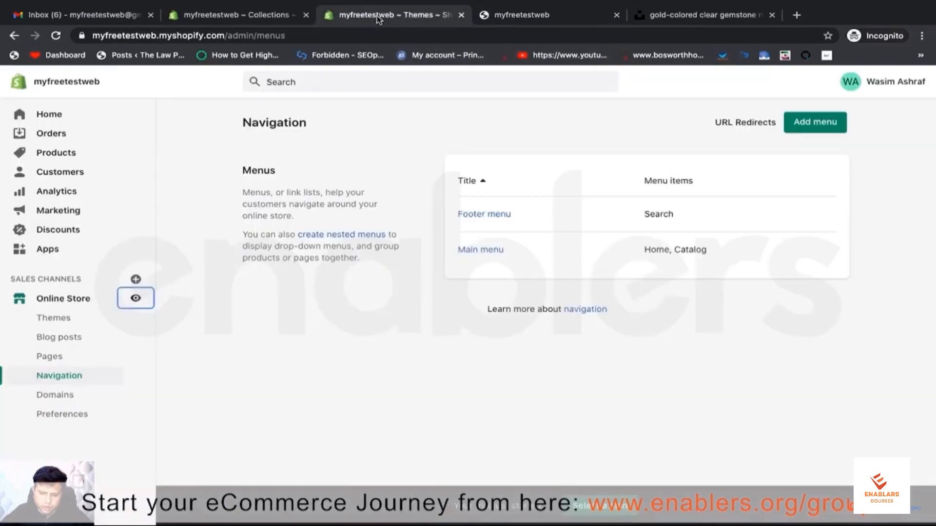
{"action": "left_click", "coordinate": [516, 16]}
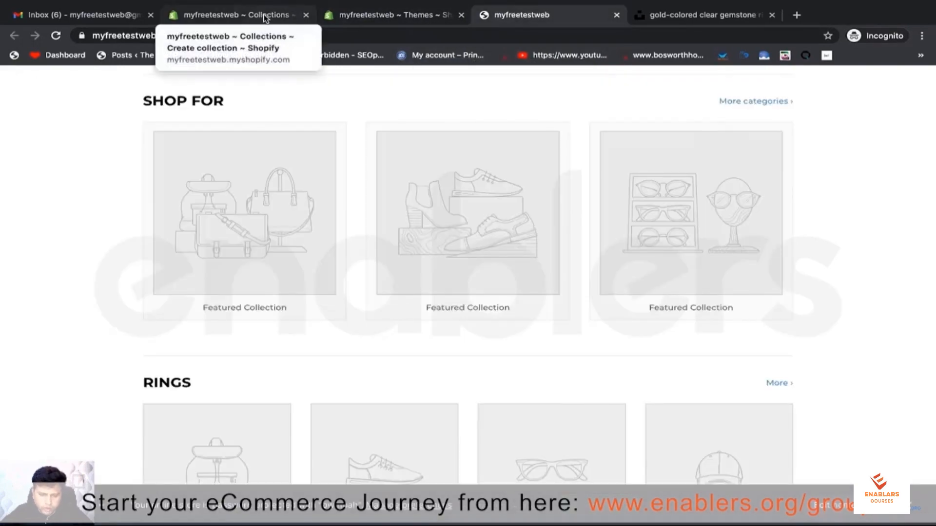
- Return to the unsaved Rings collection and read the descriptions of the manual and automated collection types
{"action": "left_click", "coordinate": [265, 16]}
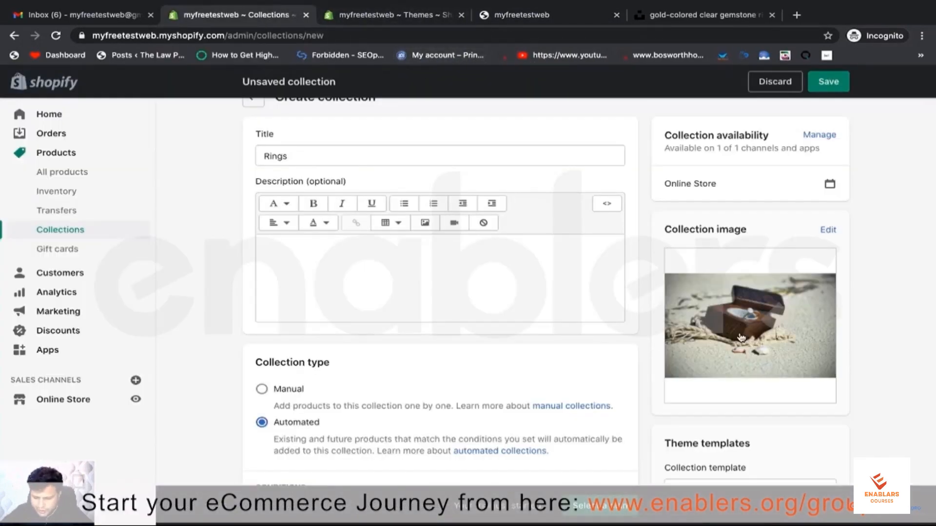
{"action": "scroll", "coordinate": [740, 337], "scroll_direction": "down", "scroll_amount": 1}
{"action": "scroll", "coordinate": [741, 337], "scroll_direction": "up", "scroll_amount": 1}
{"action": "scroll", "coordinate": [741, 336], "scroll_direction": "down", "scroll_amount": 2}
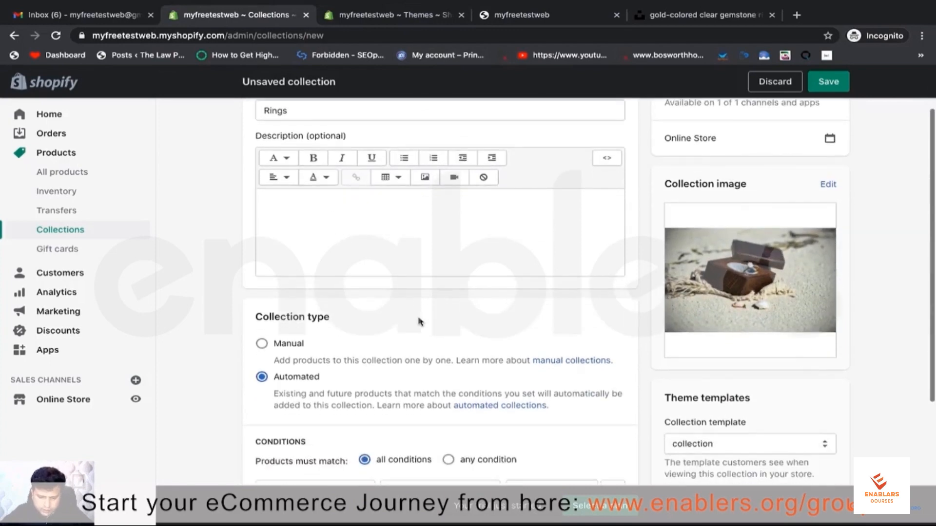
{"action": "scroll", "coordinate": [325, 265], "scroll_direction": "down", "scroll_amount": 2}
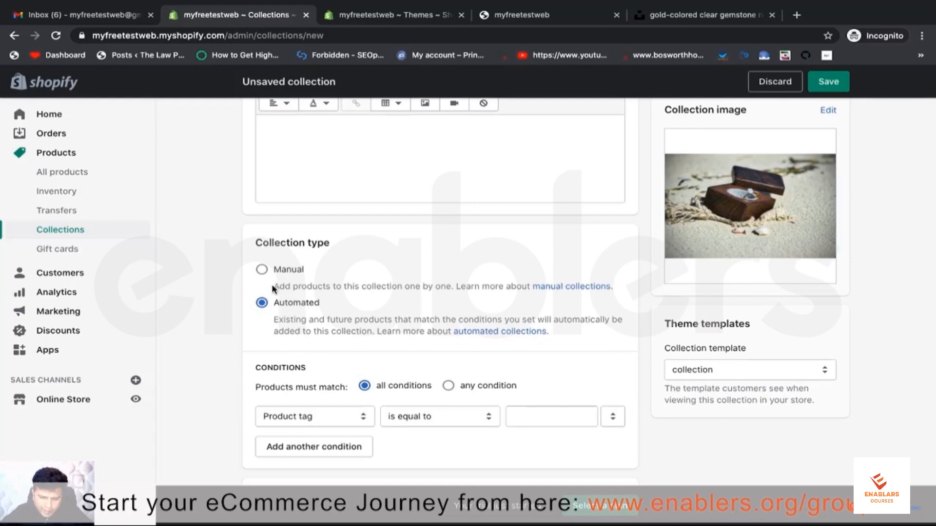
{"action": "left_click_drag", "start_coordinate": [273, 288], "coordinate": [450, 287]}
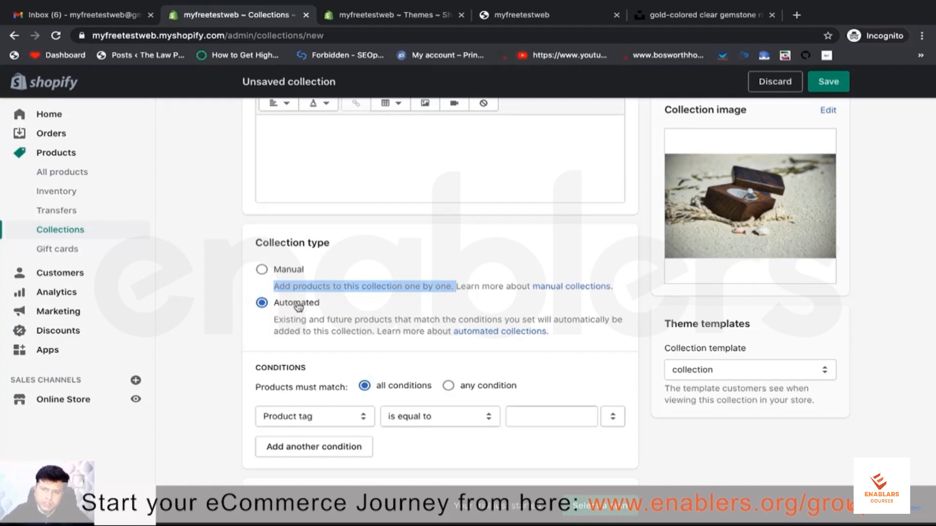
{"action": "triple_click", "coordinate": [370, 321]}
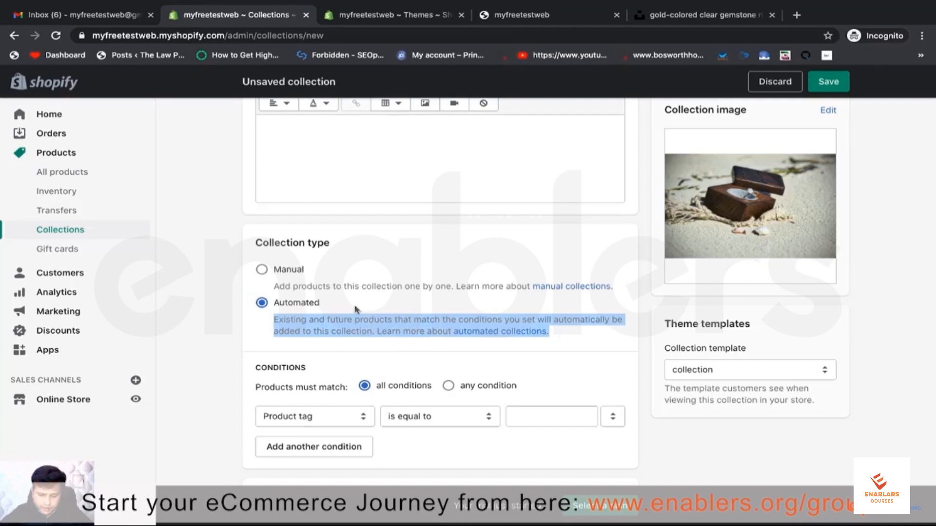
- Set the Rings collection's type to Manual
{"action": "left_click", "coordinate": [292, 269]}
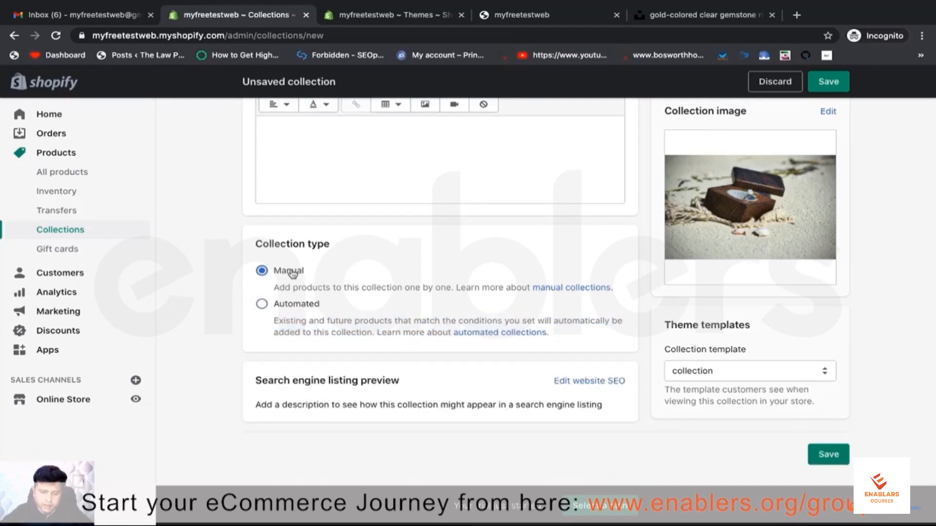
{"action": "left_click", "coordinate": [298, 305]}
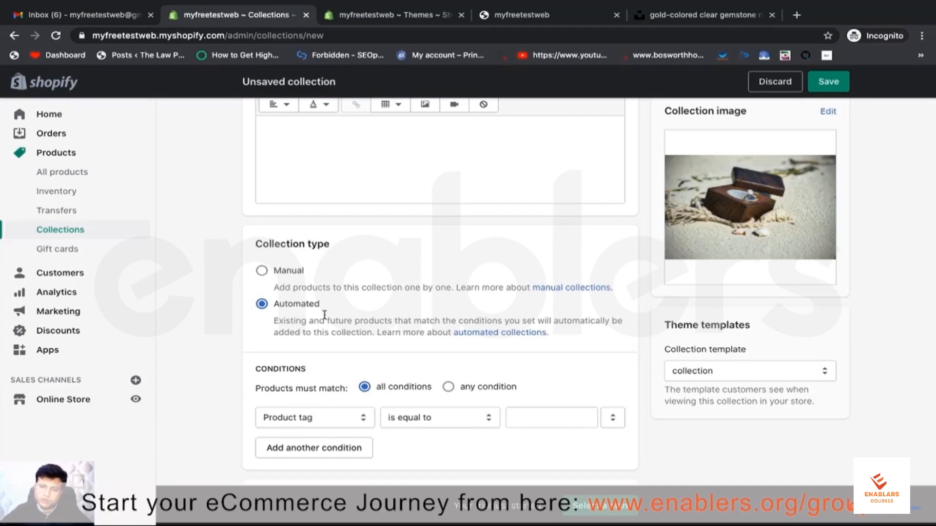
{"action": "left_click", "coordinate": [286, 276]}
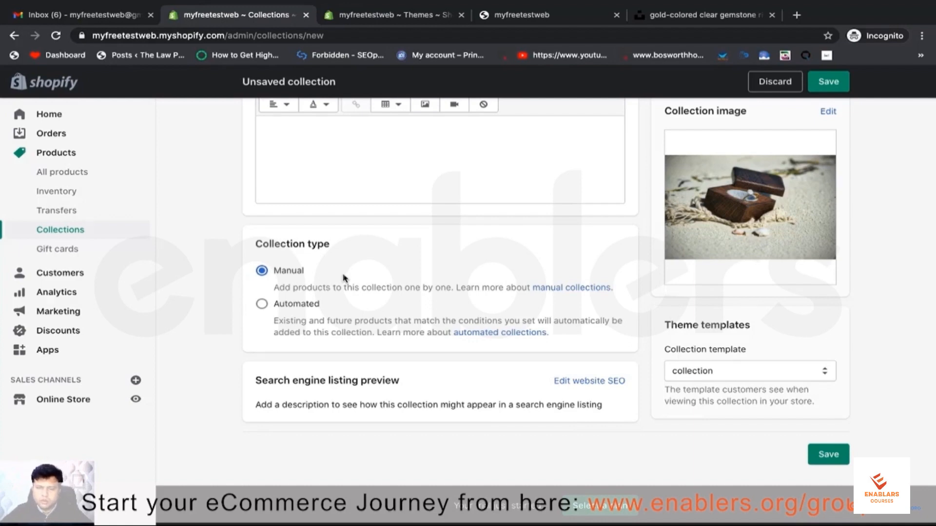
{"action": "scroll", "coordinate": [636, 282], "scroll_direction": "up", "scroll_amount": 2}
{"action": "scroll", "coordinate": [636, 282], "scroll_direction": "down", "scroll_amount": 1}
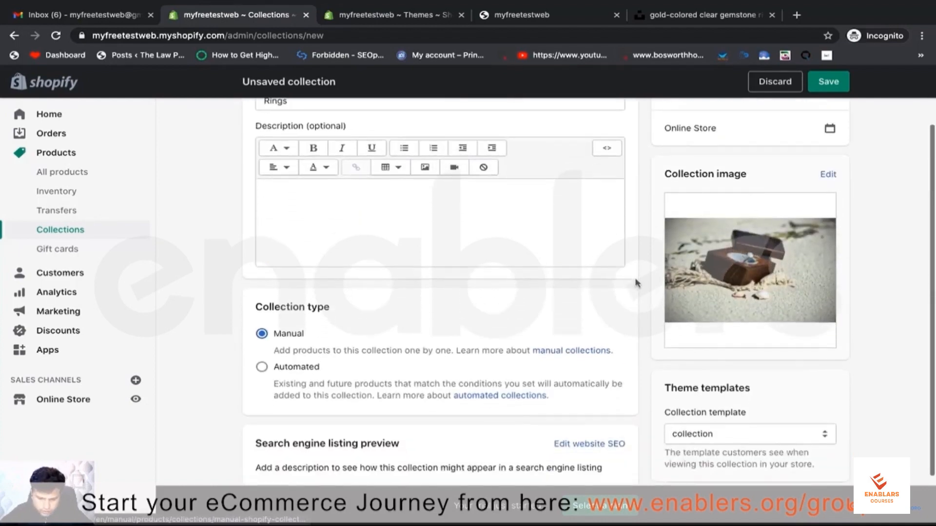
- Save the new Rings collection
{"action": "scroll", "coordinate": [636, 282], "scroll_direction": "up", "scroll_amount": 1}
{"action": "scroll", "coordinate": [637, 282], "scroll_direction": "up", "scroll_amount": 1}
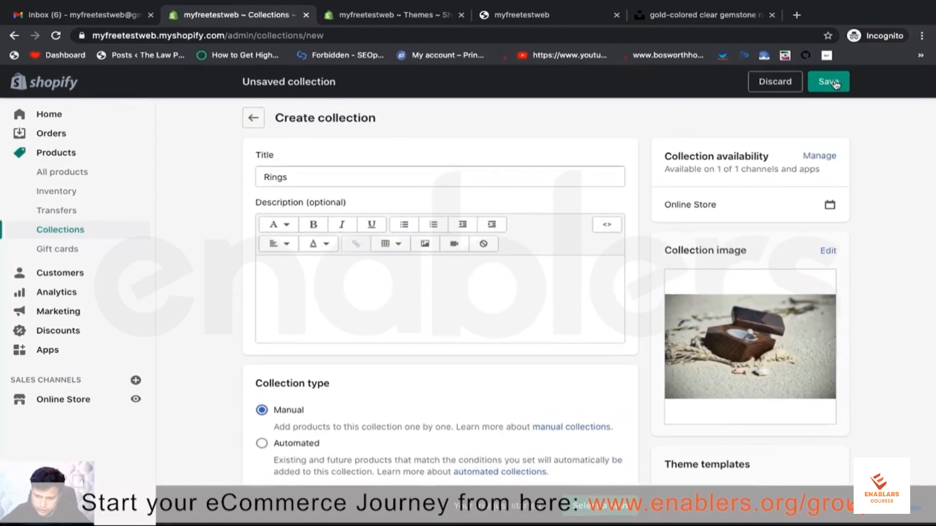
{"action": "scroll", "coordinate": [631, 234], "scroll_direction": "down", "scroll_amount": 3}
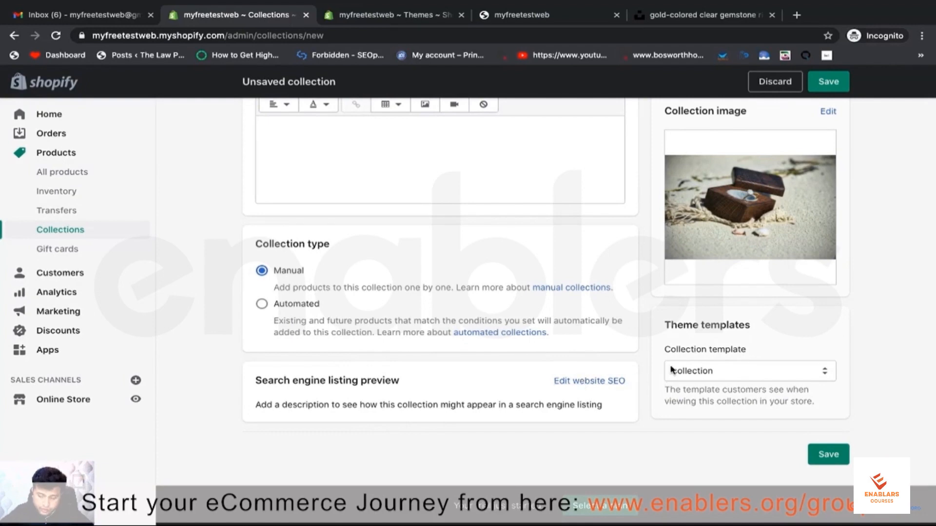
{"action": "scroll", "coordinate": [582, 385], "scroll_direction": "up", "scroll_amount": 1}
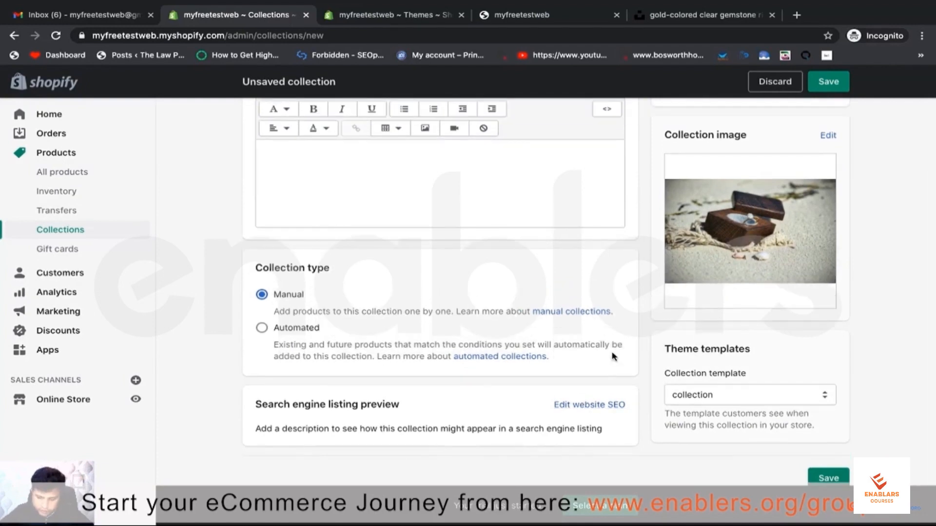
{"action": "scroll", "coordinate": [613, 356], "scroll_direction": "up", "scroll_amount": 5}
{"action": "left_click", "coordinate": [835, 84]}
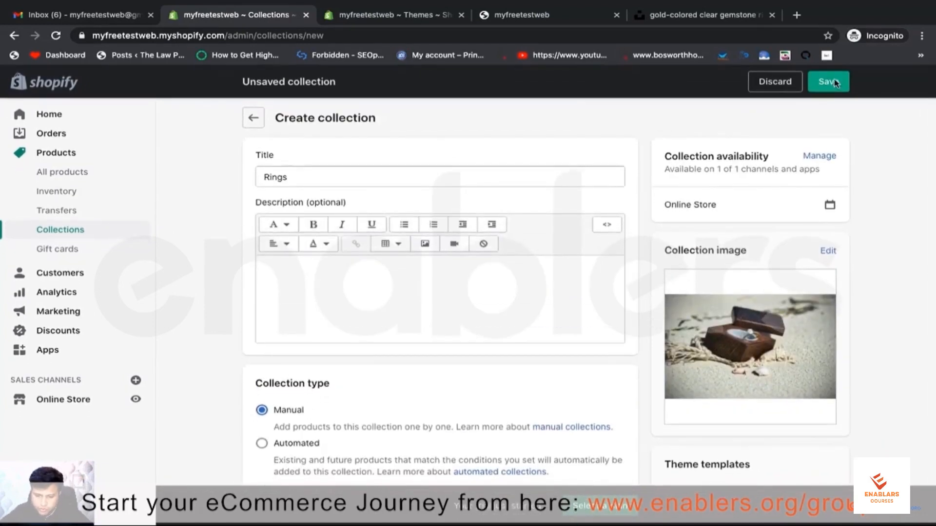
- Review the saved Rings collection, then start another new collection titled Bracelets
{"action": "scroll", "coordinate": [823, 130], "scroll_direction": "down", "scroll_amount": 1}
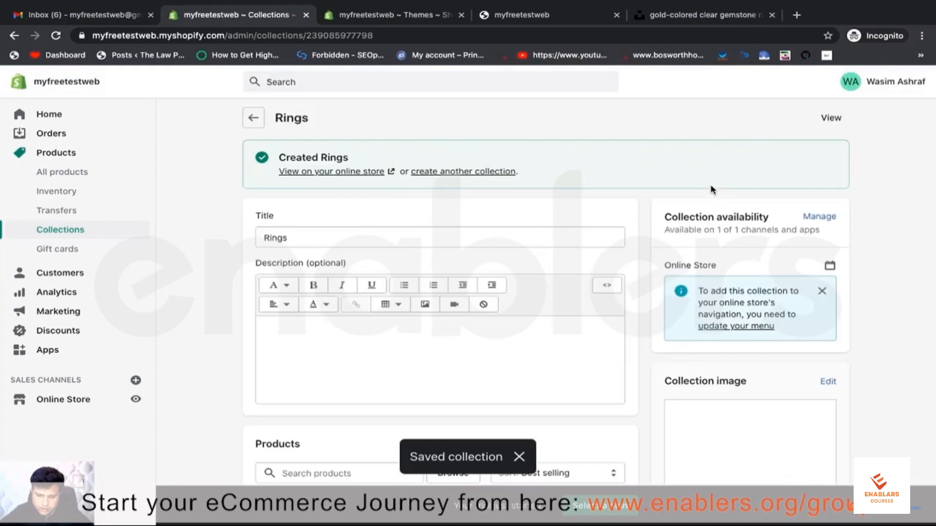
{"action": "scroll", "coordinate": [702, 254], "scroll_direction": "down", "scroll_amount": 5}
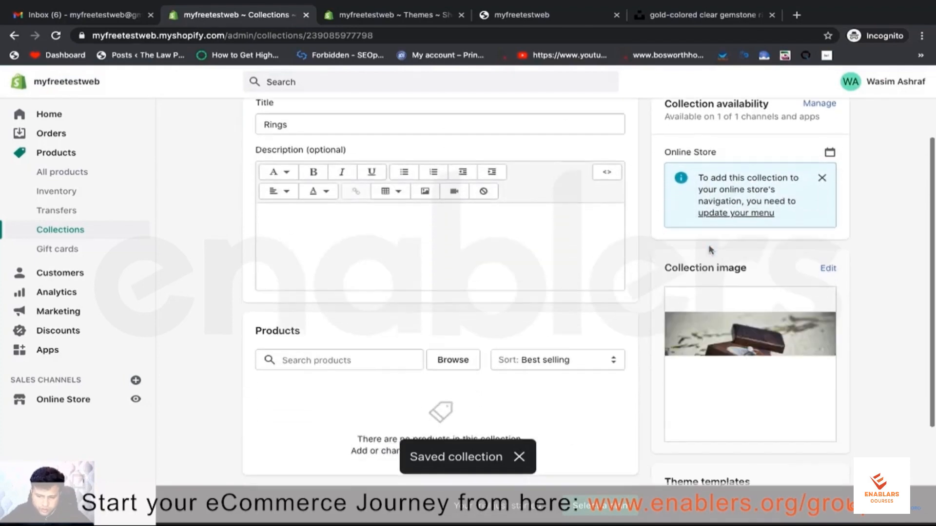
{"action": "scroll", "coordinate": [844, 203], "scroll_direction": "down", "scroll_amount": 6}
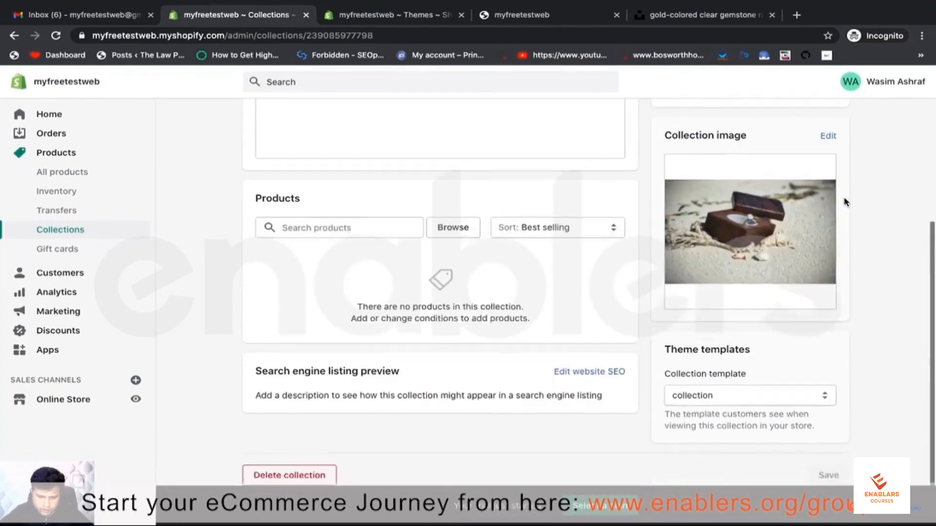
{"action": "scroll", "coordinate": [844, 203], "scroll_direction": "up", "scroll_amount": 6}
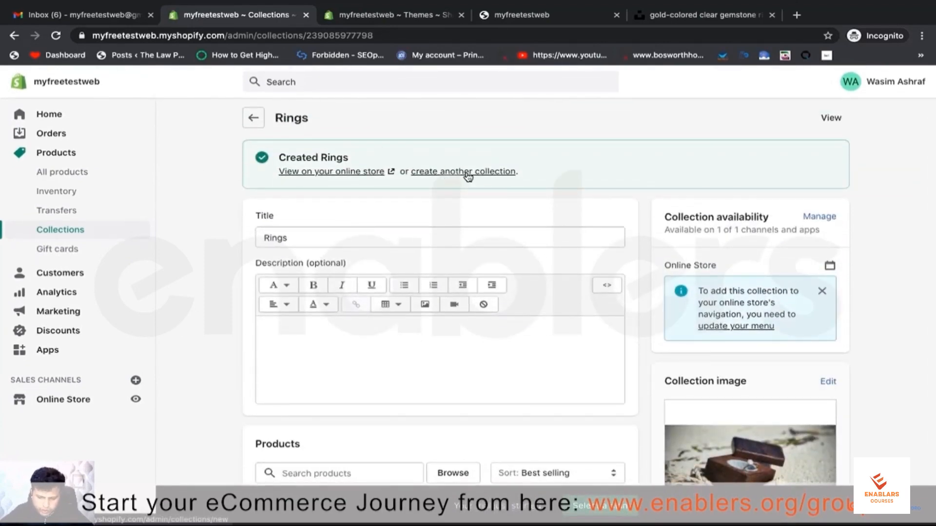
{"action": "left_click", "coordinate": [253, 118]}
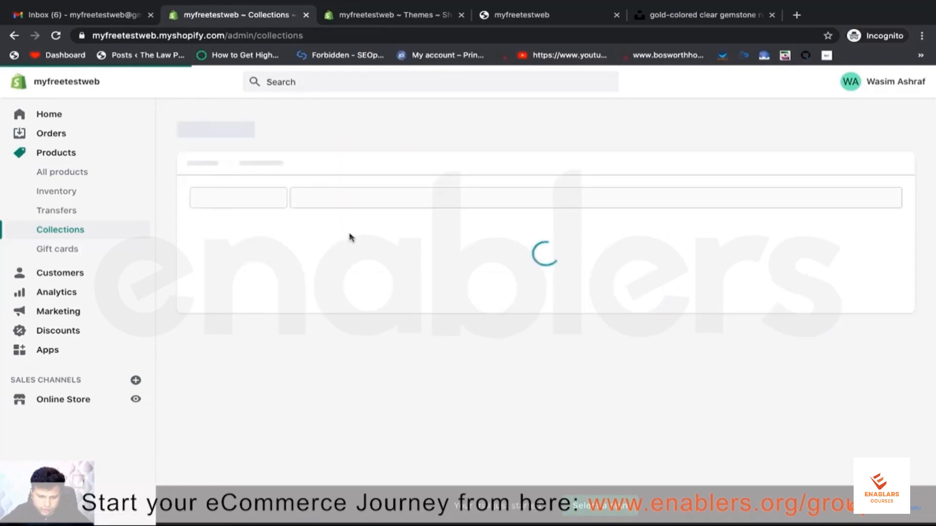
{"action": "left_click", "coordinate": [831, 132]}
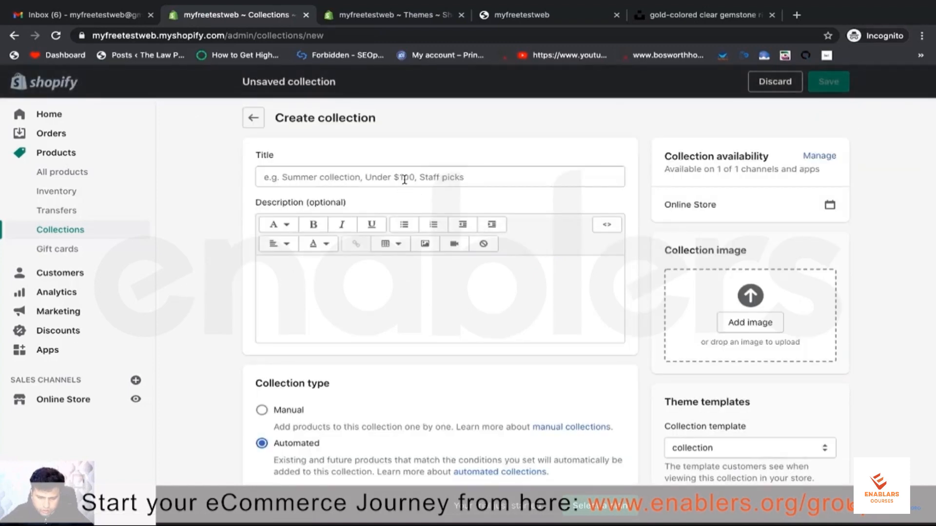
{"action": "left_click", "coordinate": [325, 180]}
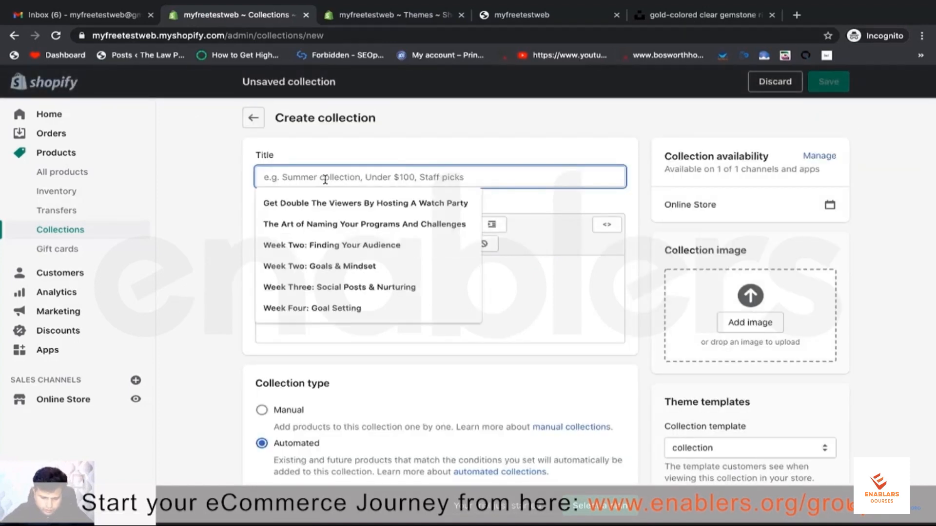
{"action": "type", "text": "Bracelets"}
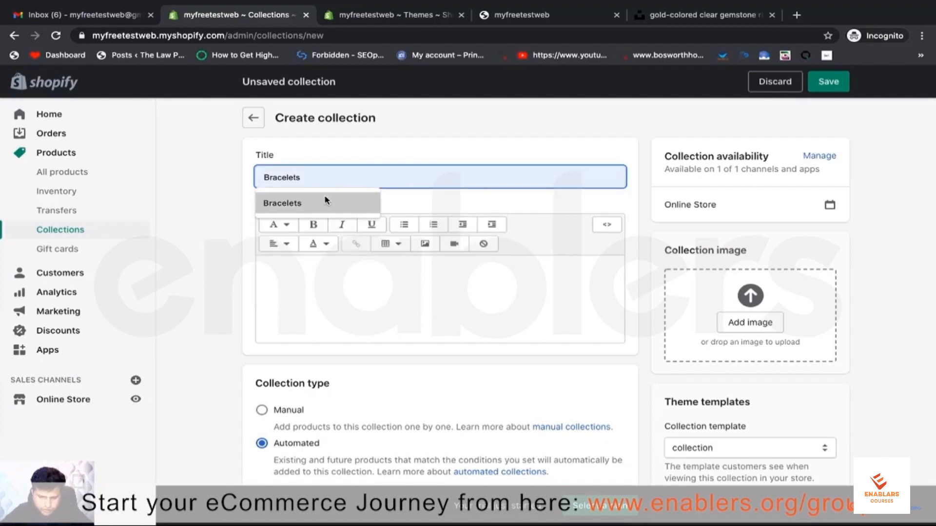
{"action": "left_click", "coordinate": [324, 202]}
- Switch to the Unsplash page and search its photos for bracelets
{"action": "double_click", "coordinate": [314, 172]}
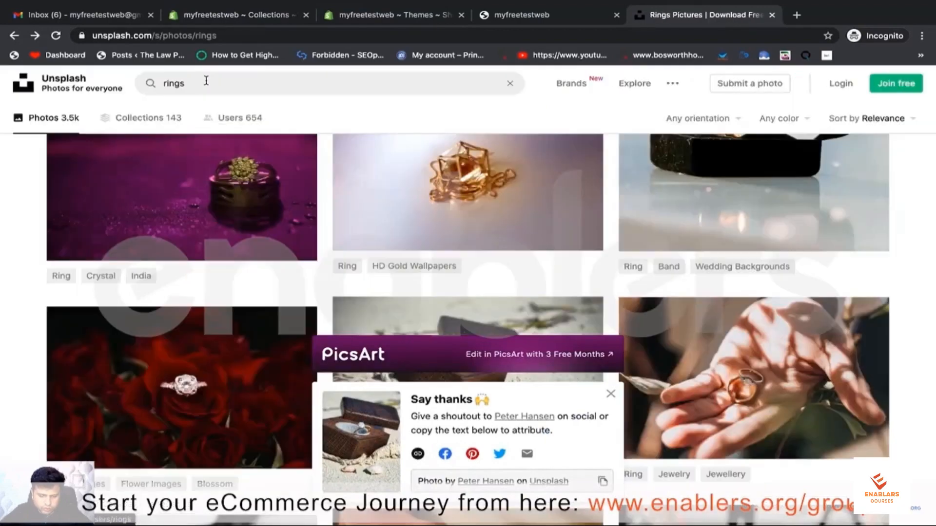
{"action": "left_click", "coordinate": [205, 80]}
{"action": "left_click", "coordinate": [202, 81]}
{"action": "type", "text": "bracelets"}
{"action": "key", "text": "Return"}
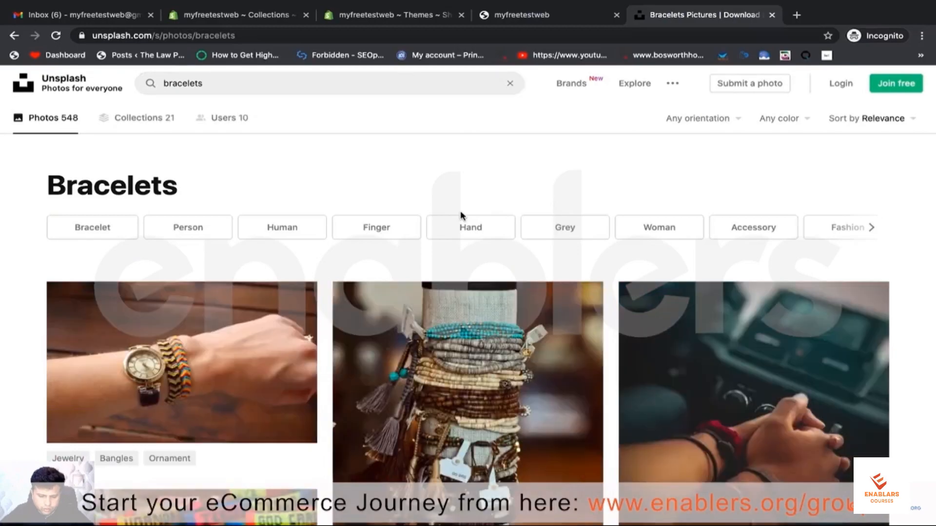
- Look through the bracelet photo results for a clear product shot suited to the collection image
{"action": "scroll", "coordinate": [459, 213], "scroll_direction": "down", "scroll_amount": 3}
{"action": "scroll", "coordinate": [393, 310], "scroll_direction": "down", "scroll_amount": 10}
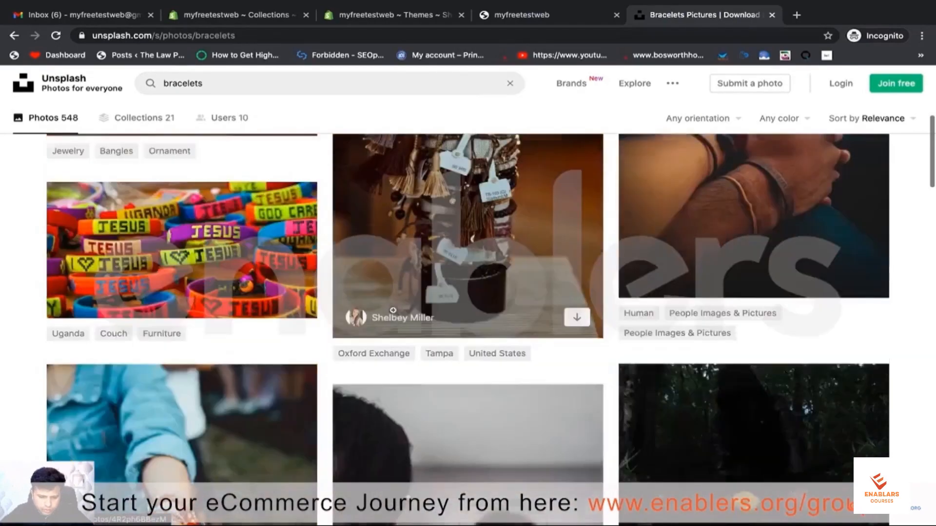
{"action": "scroll", "coordinate": [393, 310], "scroll_direction": "down", "scroll_amount": 10}
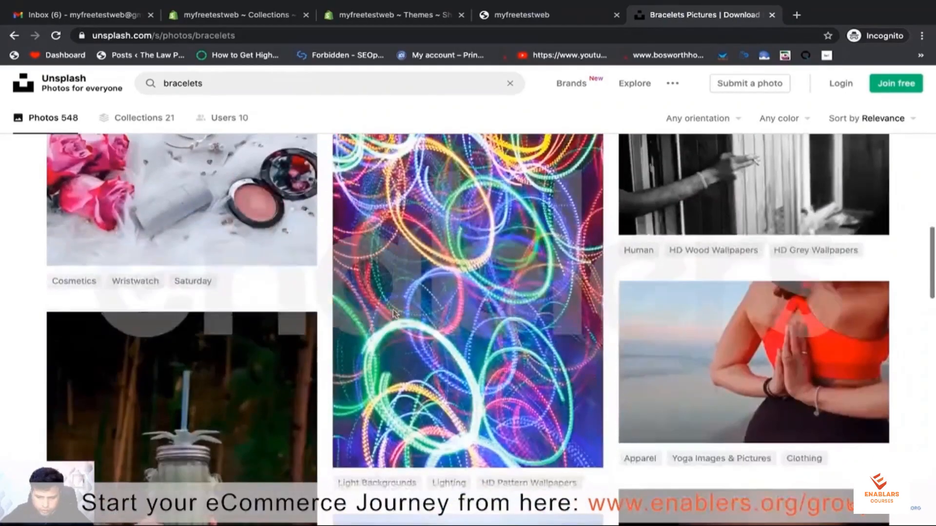
{"action": "scroll", "coordinate": [394, 313], "scroll_direction": "down", "scroll_amount": 10}
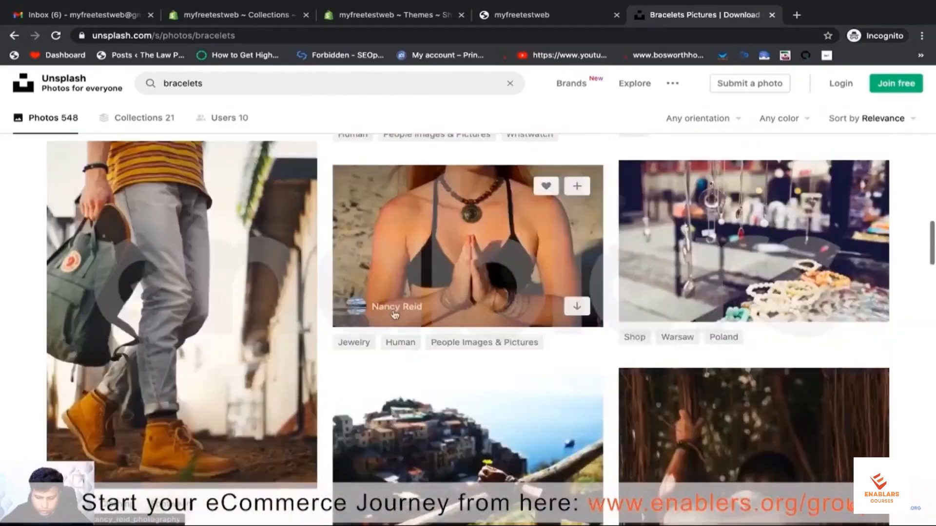
{"action": "scroll", "coordinate": [393, 310], "scroll_direction": "down", "scroll_amount": 10}
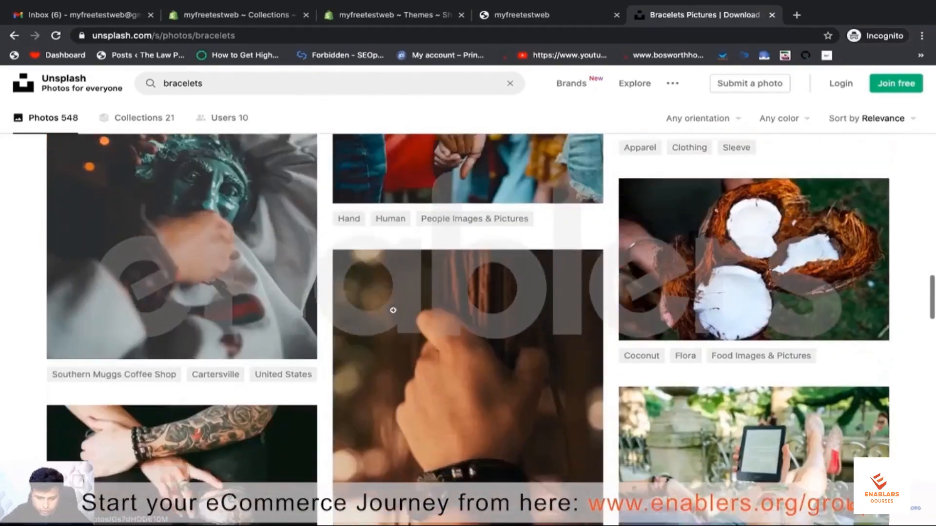
{"action": "scroll", "coordinate": [393, 310], "scroll_direction": "down", "scroll_amount": 10}
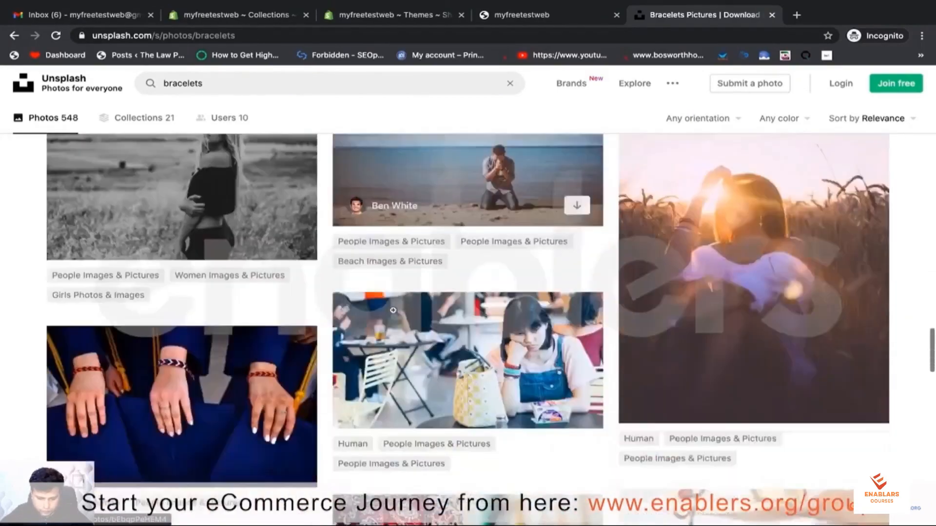
{"action": "scroll", "coordinate": [393, 310], "scroll_direction": "down", "scroll_amount": 3}
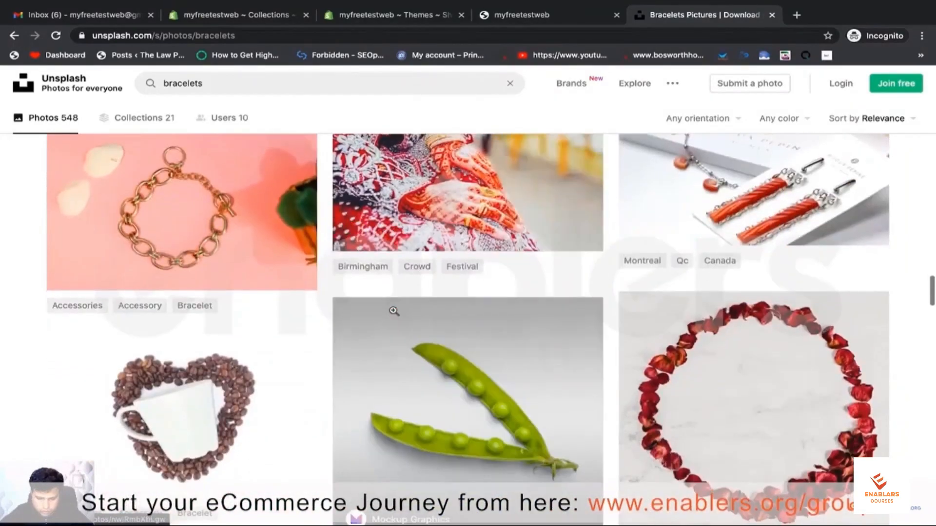
{"action": "scroll", "coordinate": [394, 311], "scroll_direction": "up", "scroll_amount": 1}
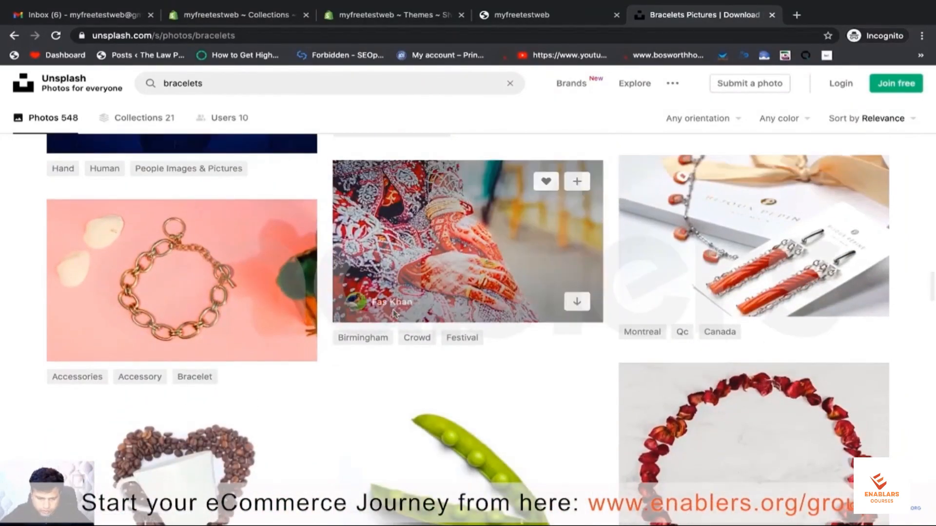
{"action": "scroll", "coordinate": [394, 312], "scroll_direction": "down", "scroll_amount": 5}
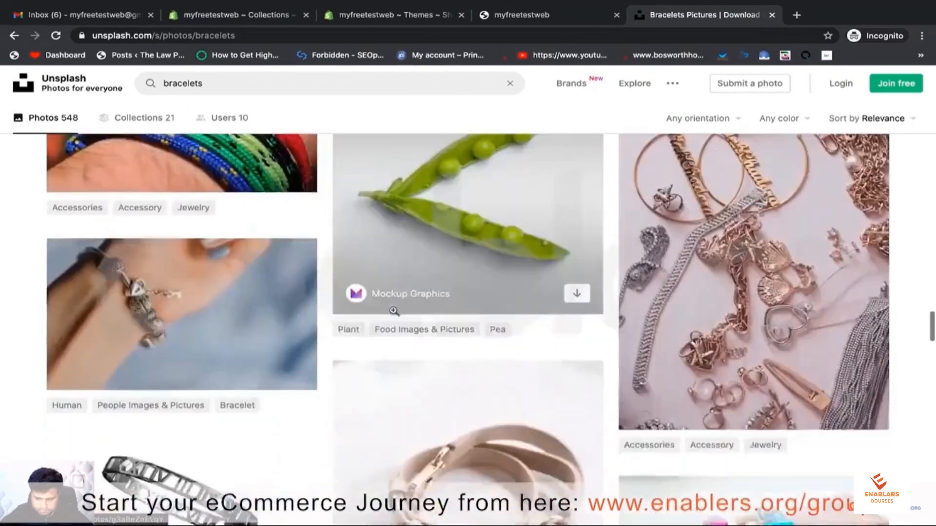
{"action": "scroll", "coordinate": [395, 314], "scroll_direction": "down", "scroll_amount": 3}
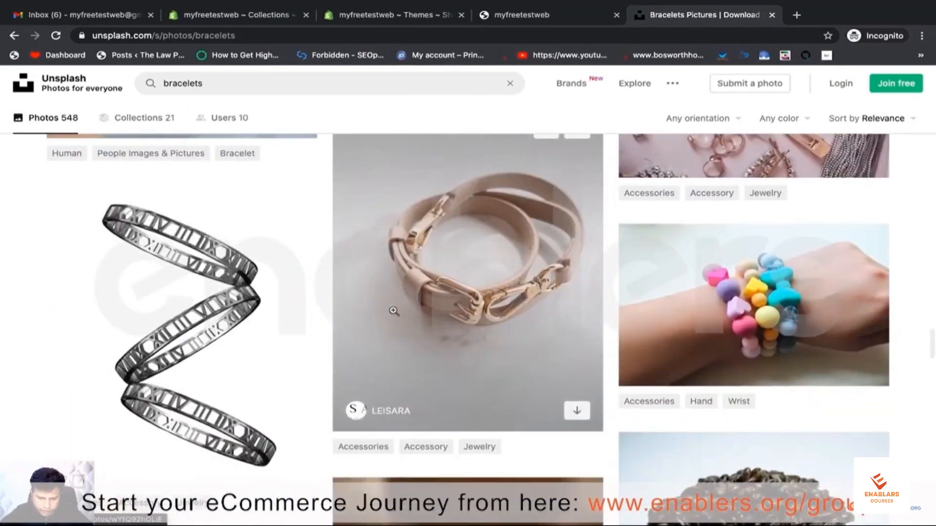
{"action": "scroll", "coordinate": [393, 311], "scroll_direction": "up", "scroll_amount": 1}
{"action": "scroll", "coordinate": [490, 384], "scroll_direction": "down", "scroll_amount": 9}
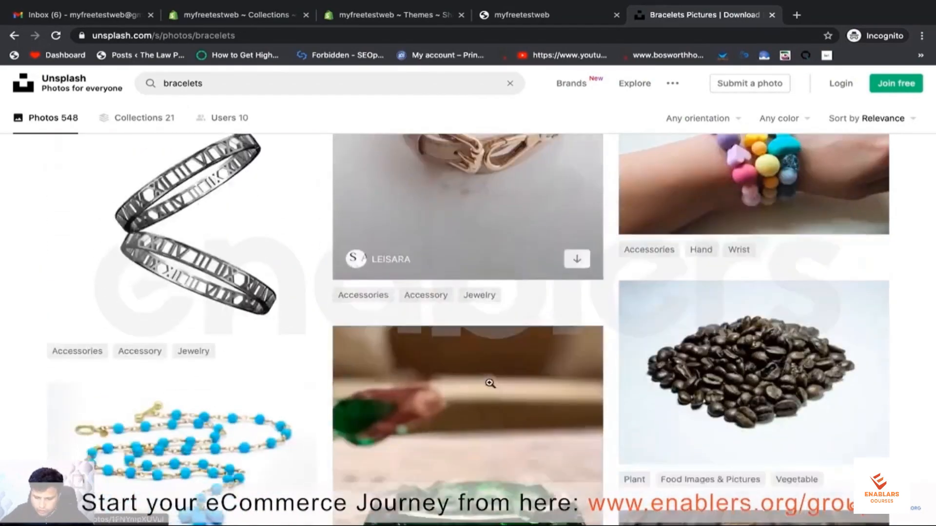
{"action": "scroll", "coordinate": [490, 386], "scroll_direction": "up", "scroll_amount": 8}
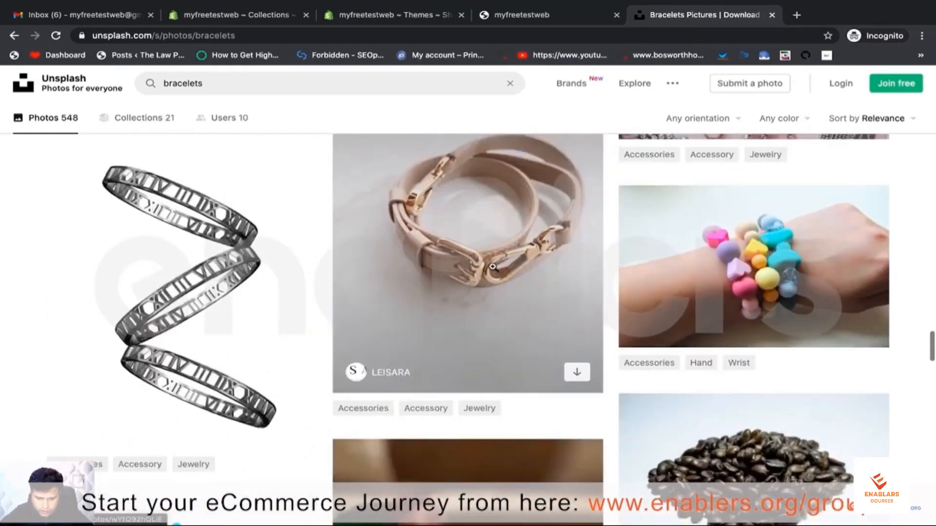
- Download the photo of the beige strap bracelet with gold buckles in Medium size (1920x2560)
{"action": "left_click", "coordinate": [492, 267]}
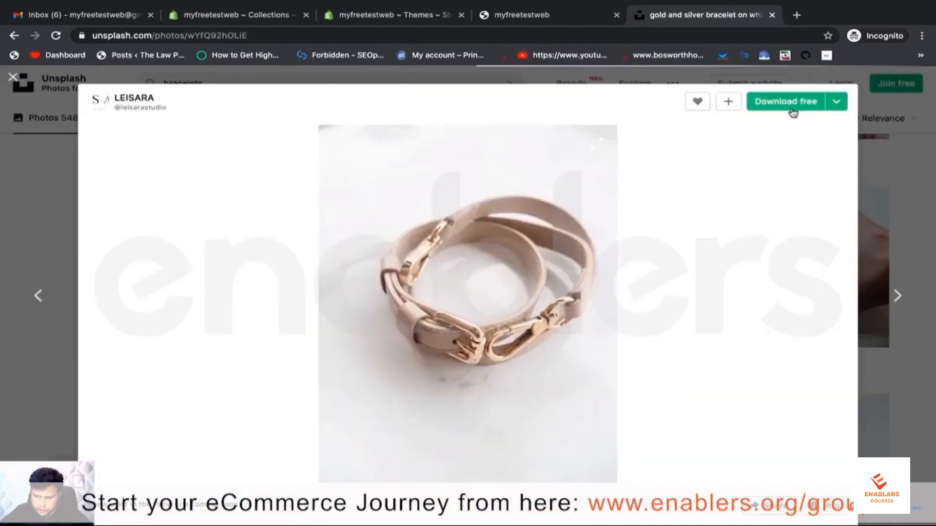
{"action": "left_click", "coordinate": [836, 101]}
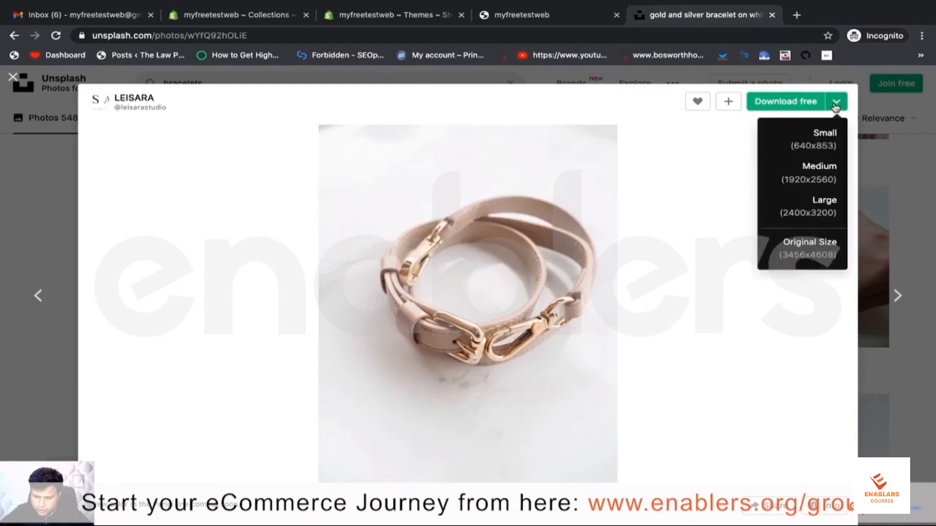
{"action": "left_click", "coordinate": [804, 167]}
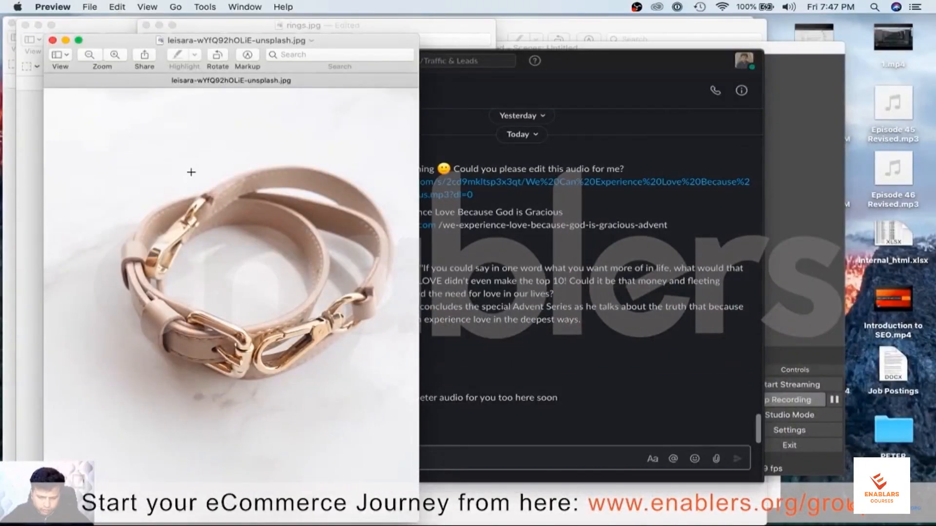
- Switch to Preview and crop the downloaded bracelet photo to a square of about 1430 pixels around the bracelet
{"action": "left_click_drag", "start_coordinate": [90, 136], "coordinate": [393, 384]}
{"action": "key", "text": "ctrl+super+f"}
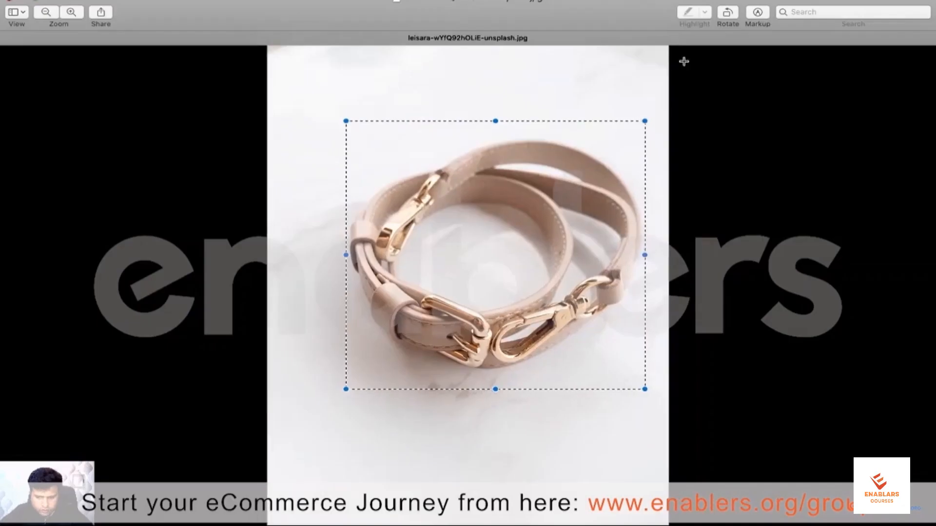
{"action": "left_click", "coordinate": [204, 6]}
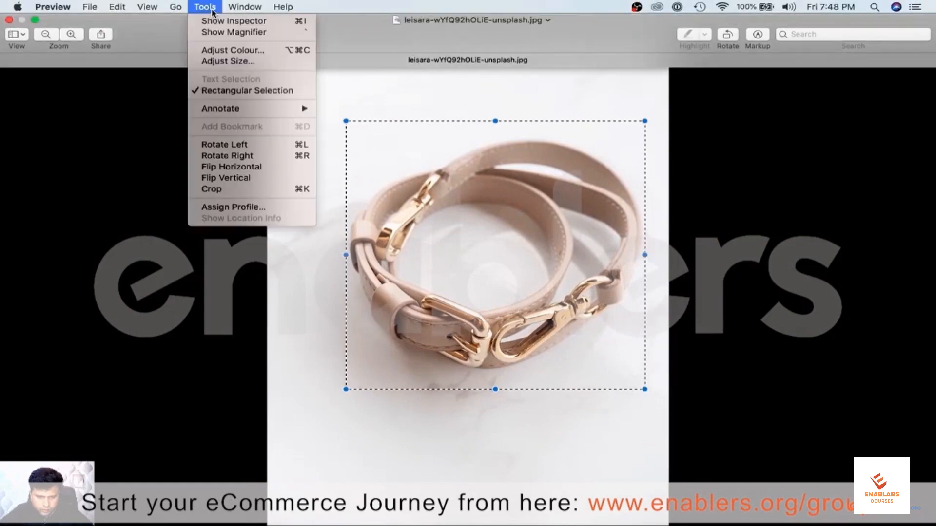
{"action": "left_click", "coordinate": [211, 189]}
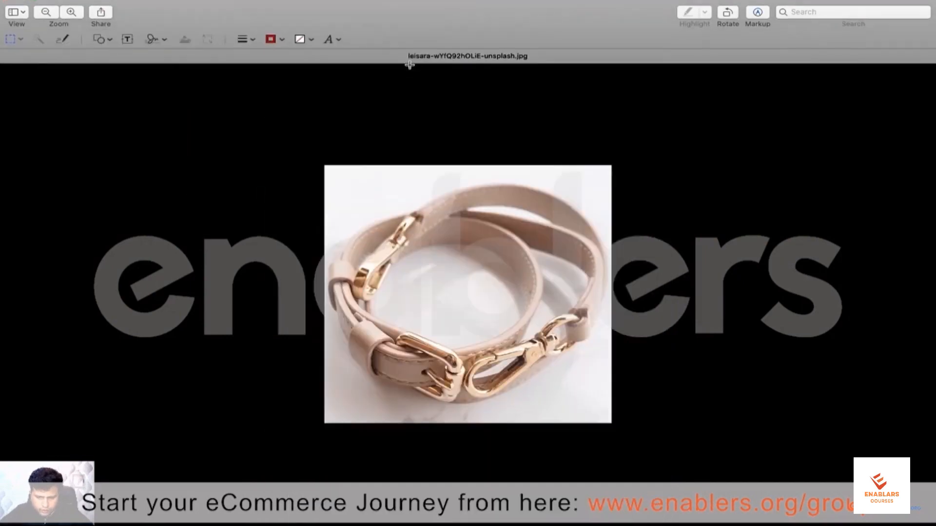
- Resize the cropped bracelet image proportionally to a width of 950 pixels
{"action": "mouse_move", "coordinate": [175, 6]}
{"action": "left_click", "coordinate": [211, 7]}
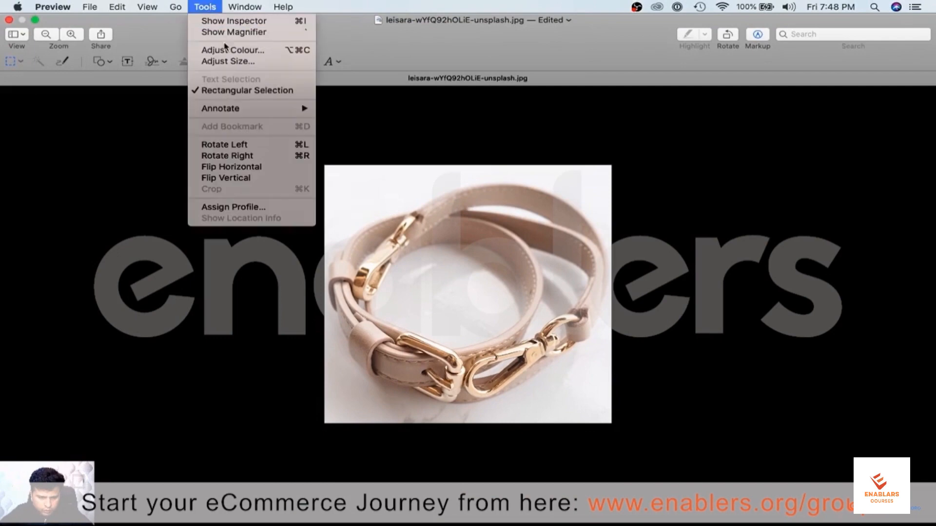
{"action": "left_click", "coordinate": [228, 62]}
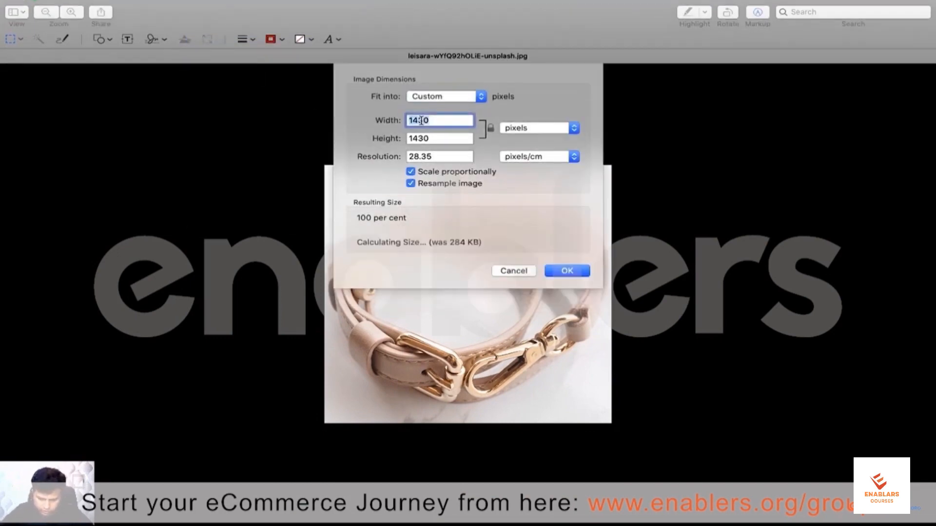
{"action": "type", "text": "950"}
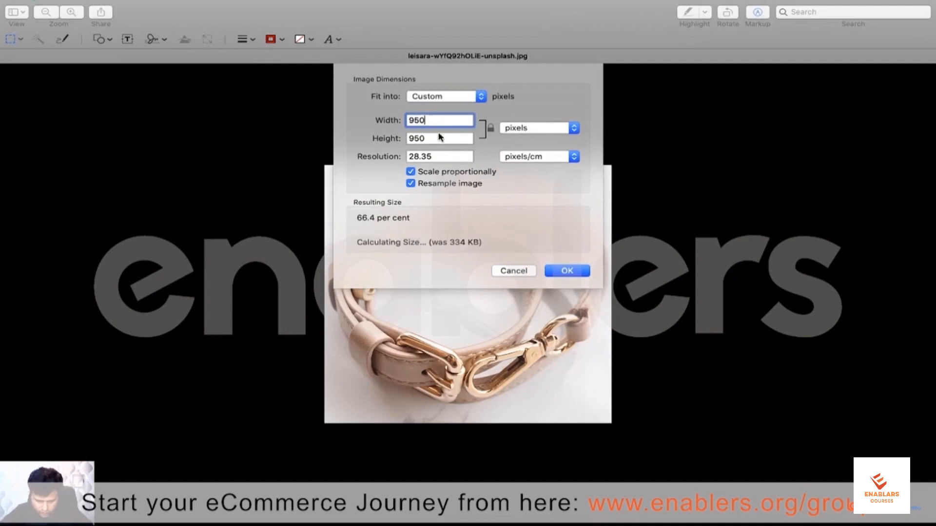
{"action": "left_click", "coordinate": [567, 271]}
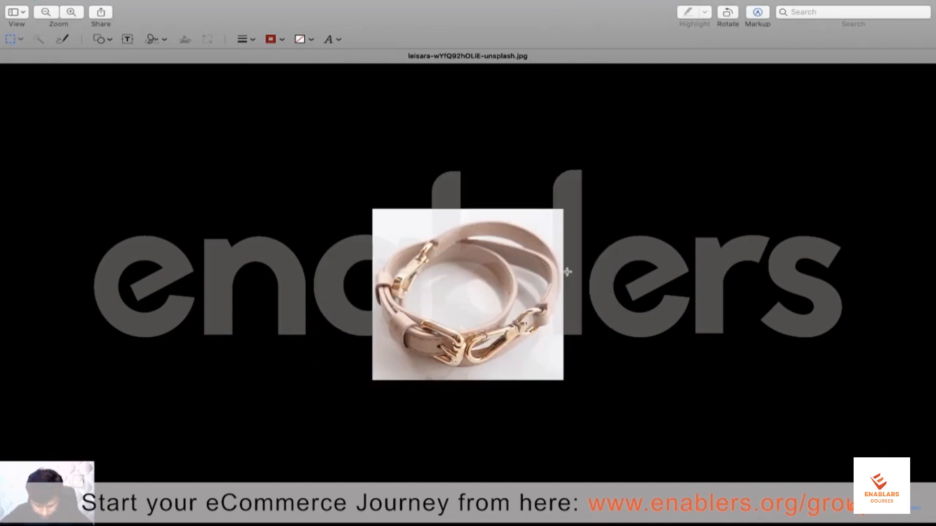
- Save the cropped and resized bracelet image over the downloaded file
{"action": "mouse_move", "coordinate": [165, 10]}
{"action": "left_click", "coordinate": [95, 9]}
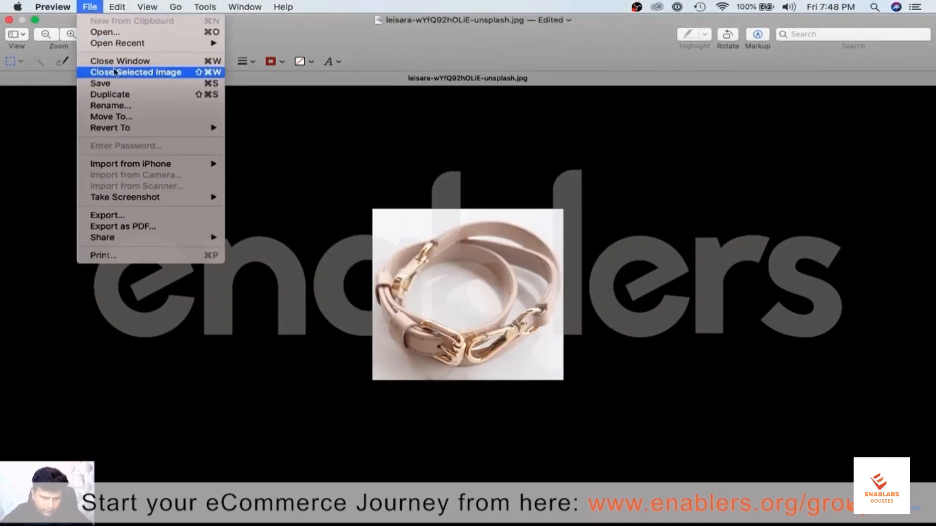
{"action": "left_click", "coordinate": [112, 82]}
{"action": "mouse_move", "coordinate": [476, 4]}
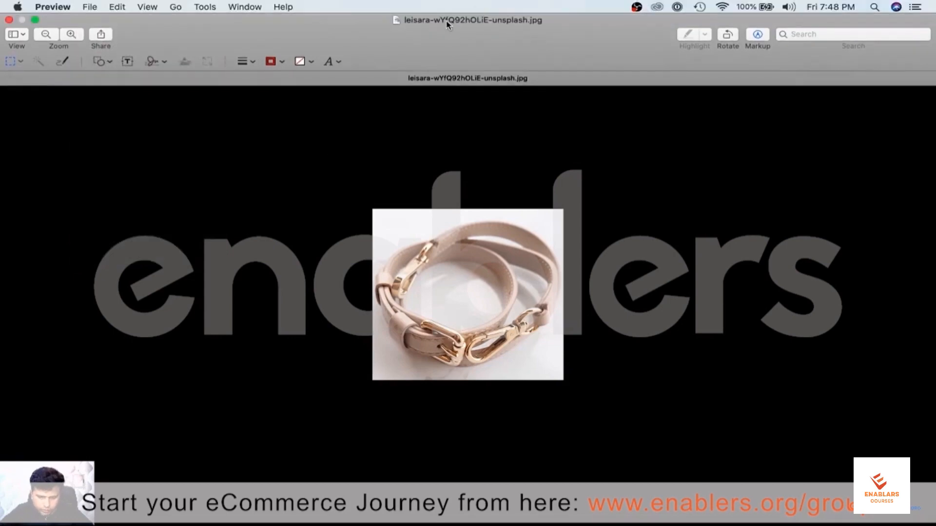
- Switch to Chrome and upload the edited bracelet photo from Downloads as the Bracelets collection image
{"action": "key", "text": "super+Tab"}
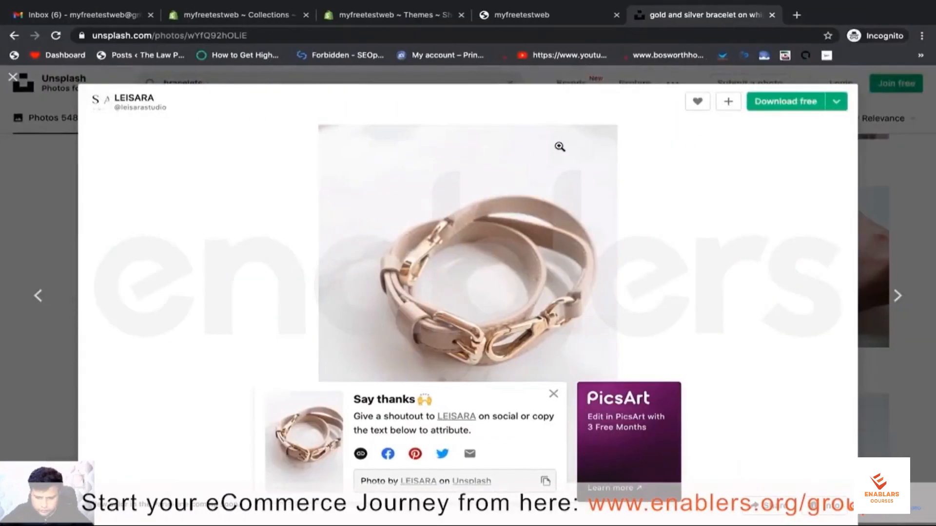
{"action": "left_click", "coordinate": [381, 15]}
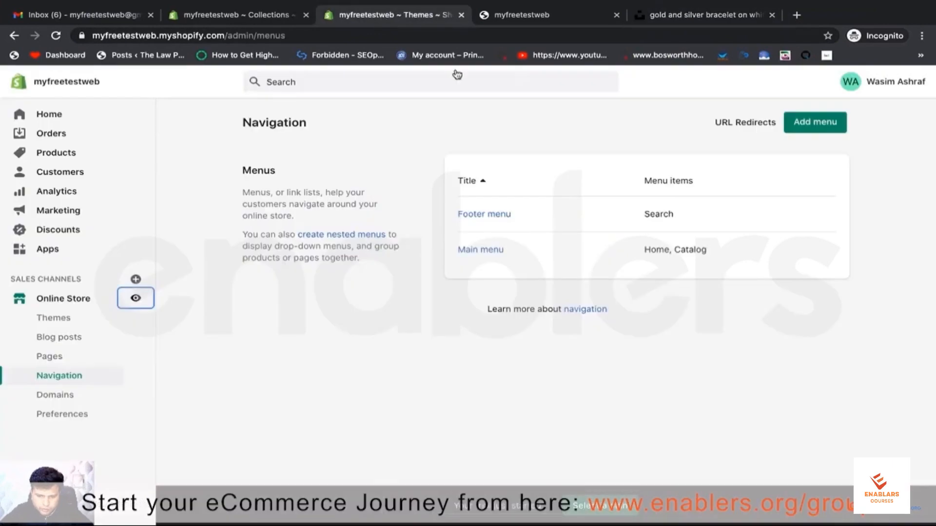
{"action": "left_click", "coordinate": [264, 15]}
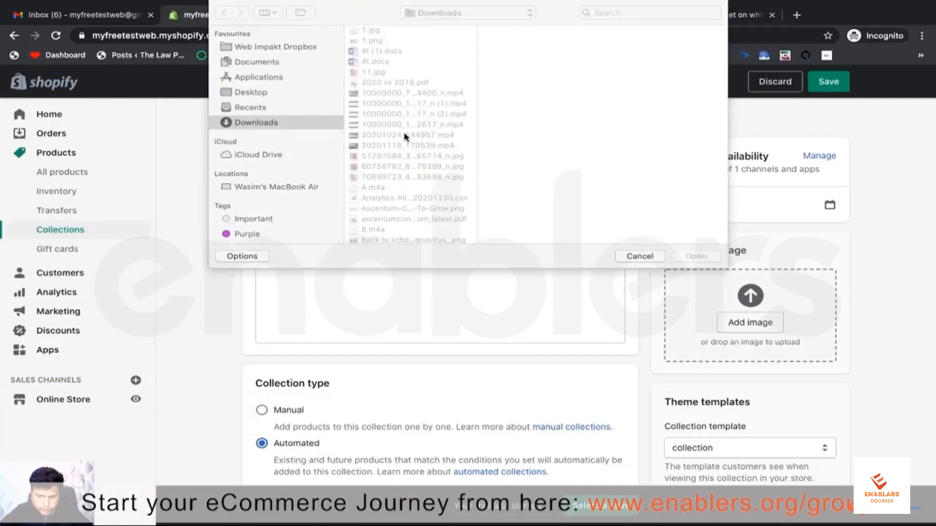
{"action": "left_click", "coordinate": [394, 157]}
{"action": "key", "text": "b"}
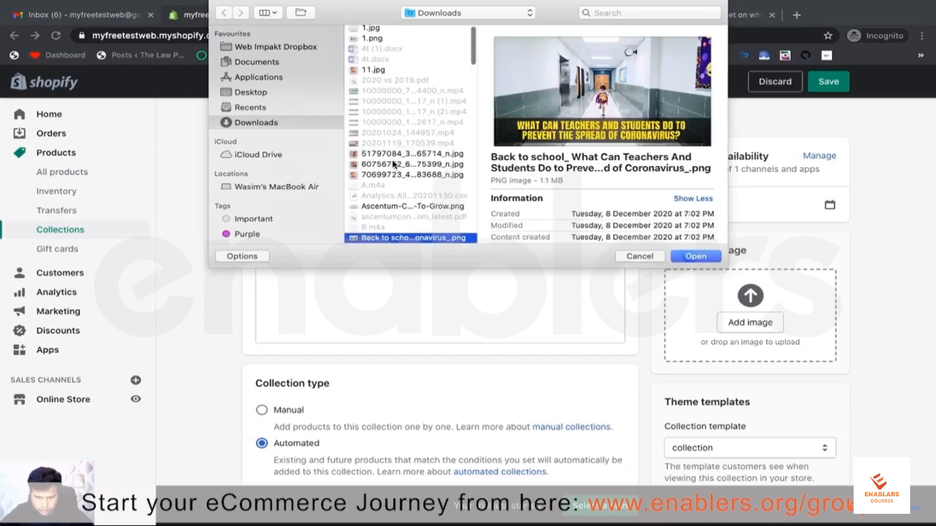
{"action": "key", "text": "l"}
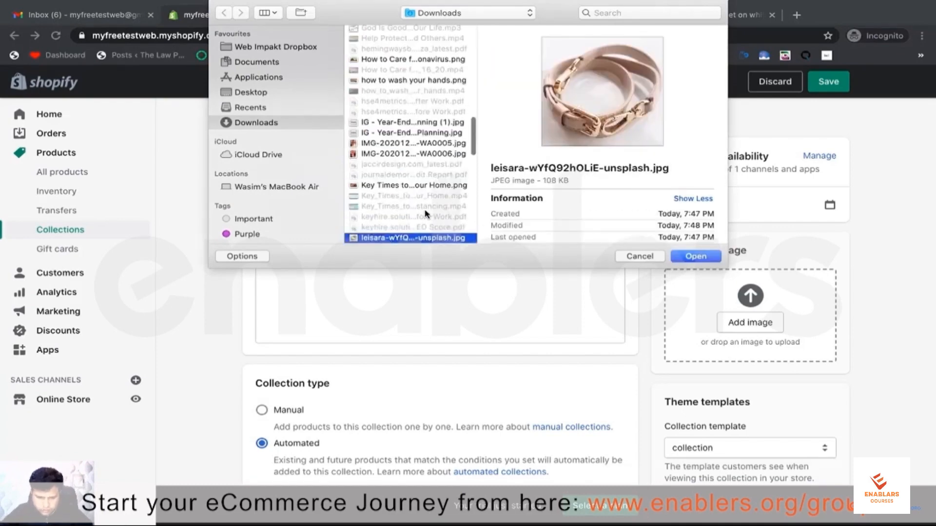
{"action": "scroll", "coordinate": [413, 190], "scroll_direction": "down", "scroll_amount": 2}
{"action": "key", "text": "Return"}
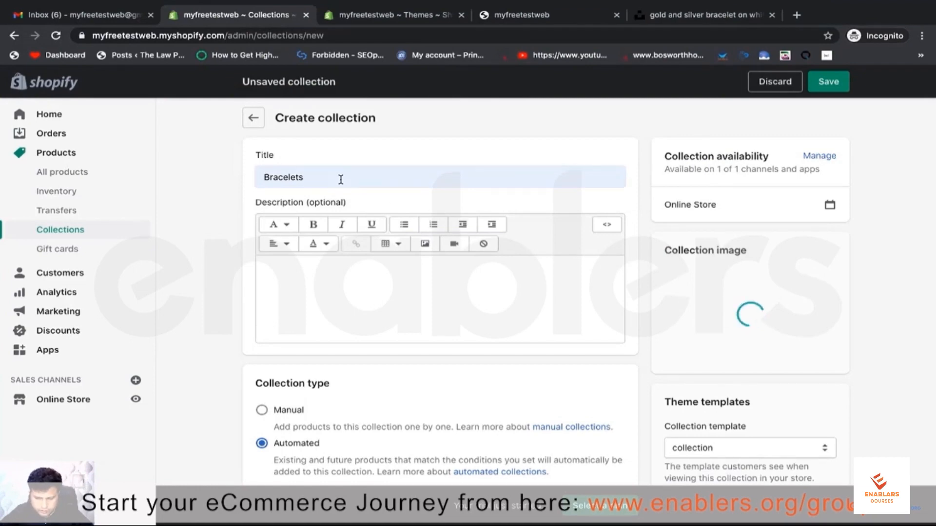
- Set the Bracelets collection type to Manual and save the collection
{"action": "scroll", "coordinate": [468, 326], "scroll_direction": "down", "scroll_amount": 1}
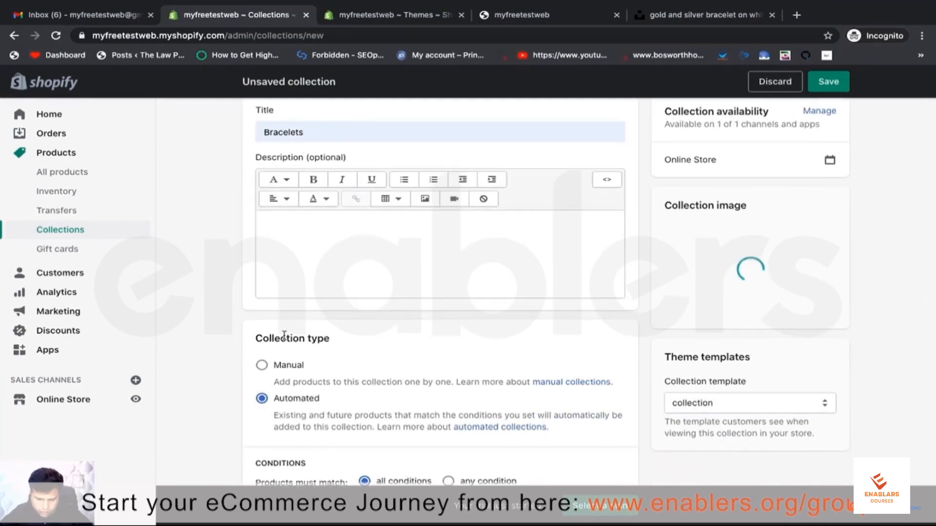
{"action": "left_click", "coordinate": [287, 366]}
{"action": "scroll", "coordinate": [432, 361], "scroll_direction": "down", "scroll_amount": 1}
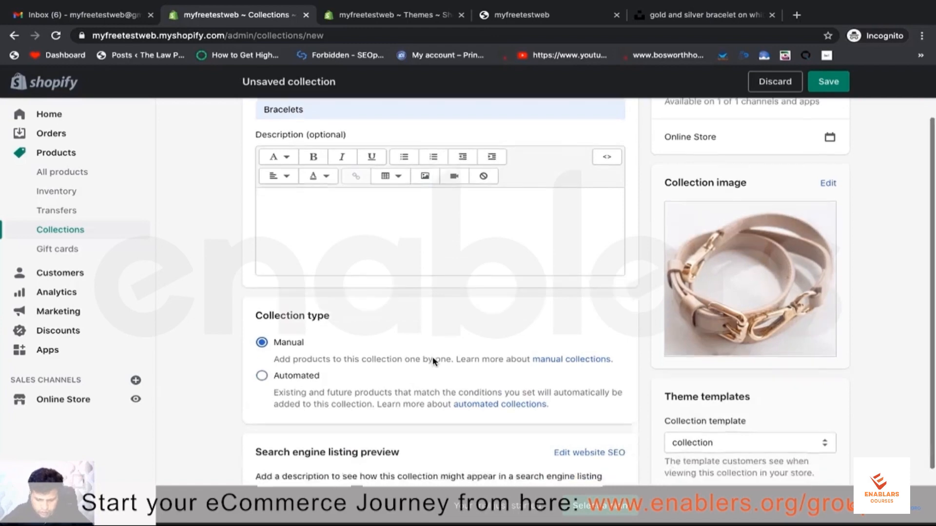
{"action": "scroll", "coordinate": [433, 361], "scroll_direction": "up", "scroll_amount": 2}
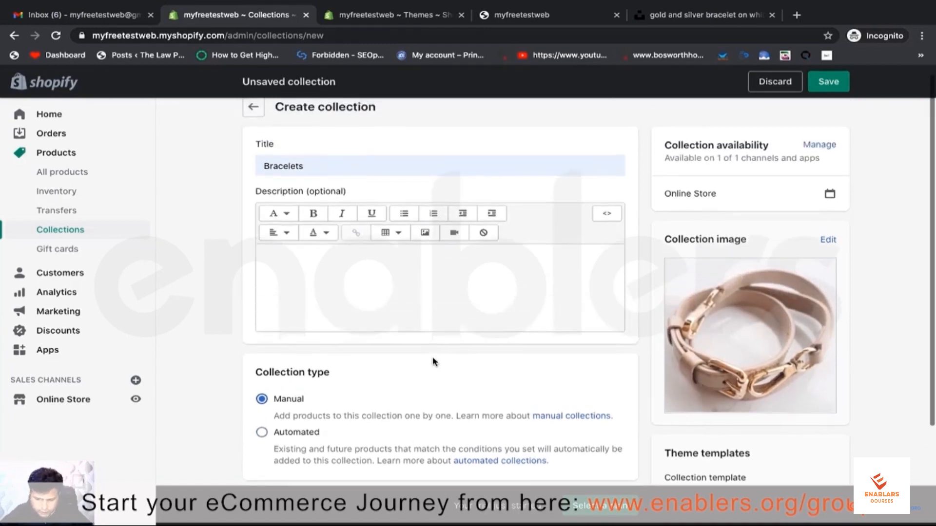
{"action": "scroll", "coordinate": [433, 359], "scroll_direction": "down", "scroll_amount": 3}
{"action": "left_click", "coordinate": [828, 453]}
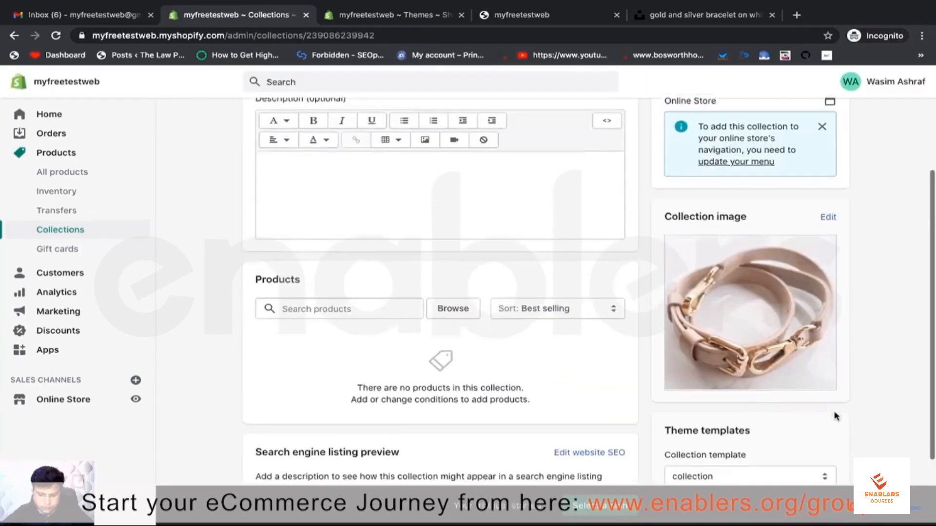
{"action": "scroll", "coordinate": [834, 417], "scroll_direction": "down", "scroll_amount": 2}
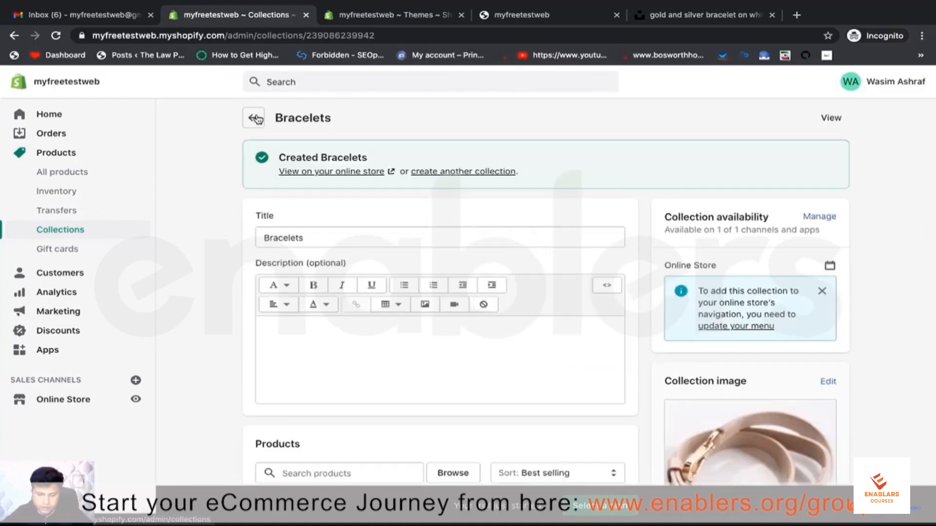
- Leave the Bracelets collection and open the online store's current Supply theme for customization
{"action": "left_click", "coordinate": [254, 118]}
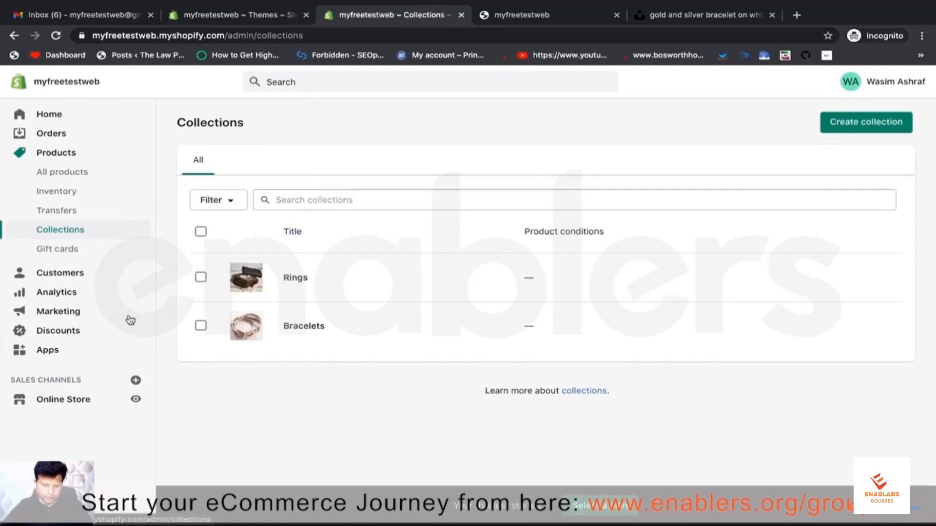
{"action": "left_click", "coordinate": [83, 401]}
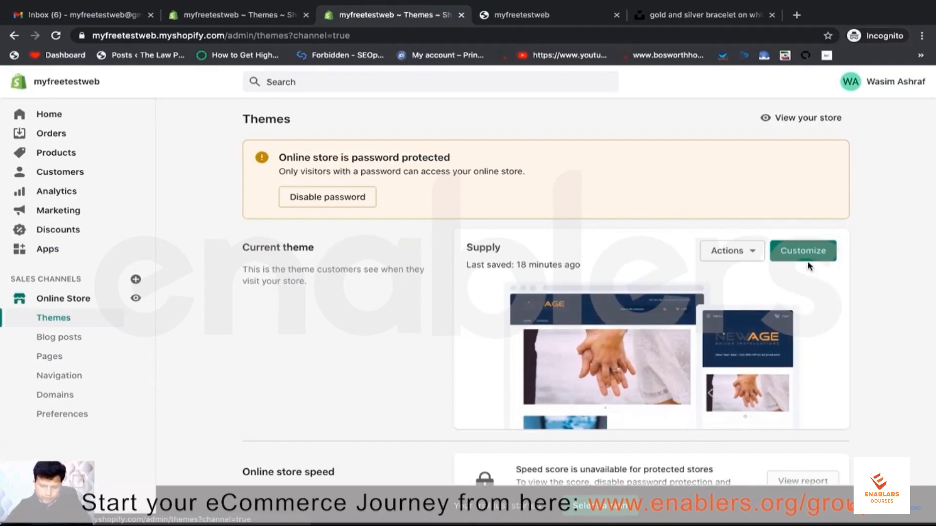
{"action": "left_click", "coordinate": [804, 251]}
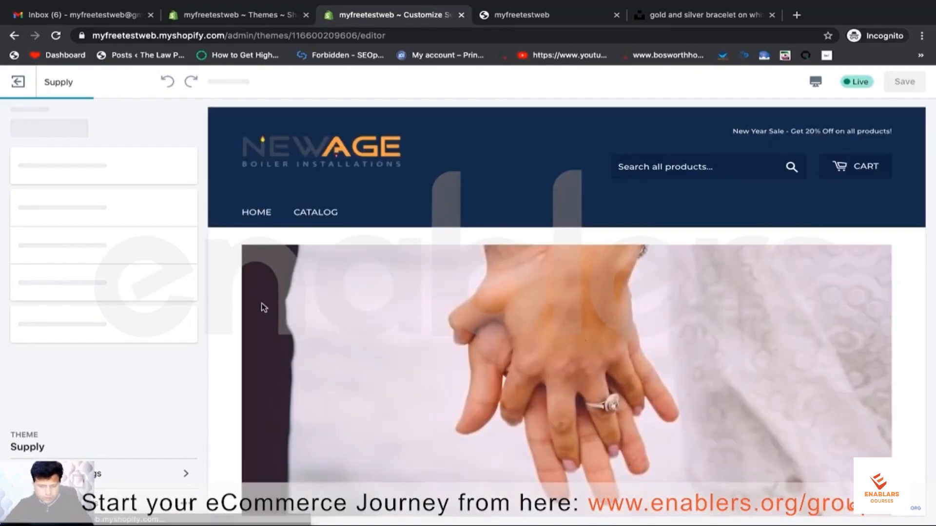
- Assign the Rings collection to the first placeholder of the home page's Collection list section
{"action": "scroll", "coordinate": [334, 321], "scroll_direction": "down", "scroll_amount": 10}
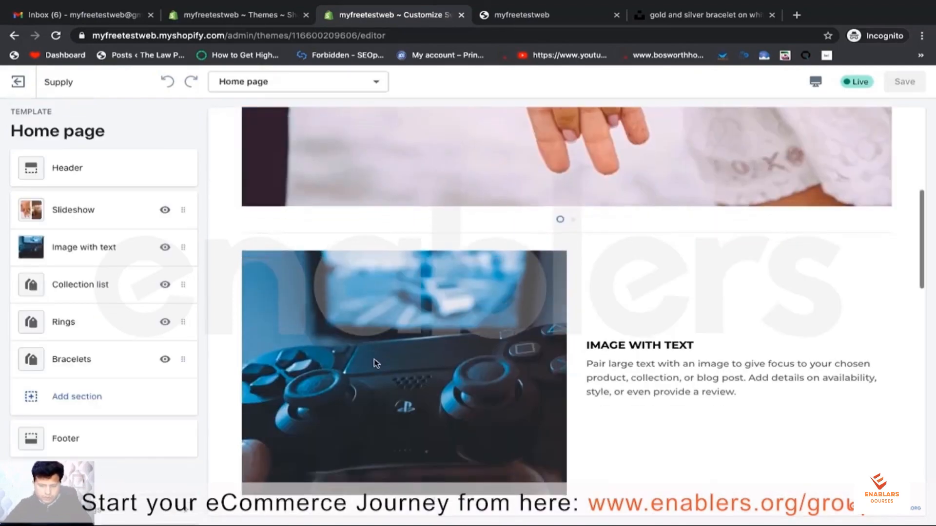
{"action": "scroll", "coordinate": [453, 379], "scroll_direction": "down", "scroll_amount": 2}
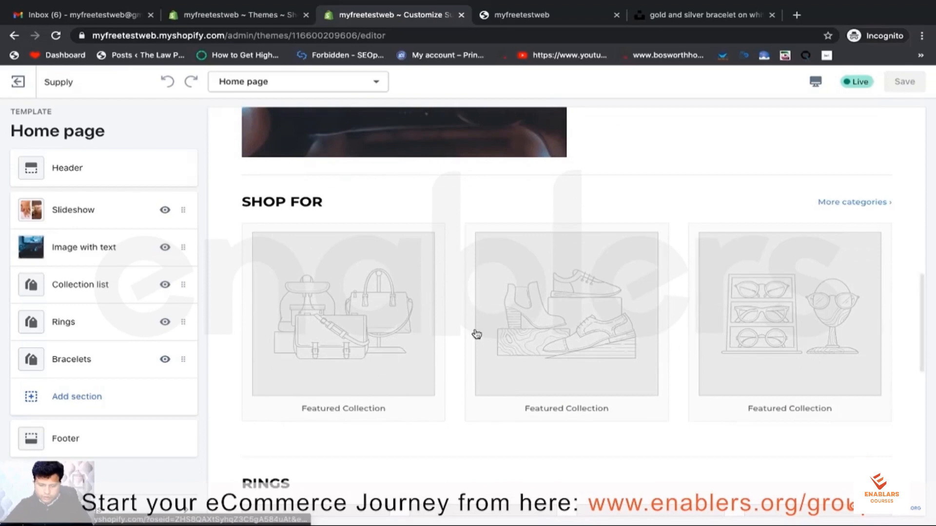
{"action": "left_click", "coordinate": [80, 287]}
{"action": "left_click", "coordinate": [98, 189]}
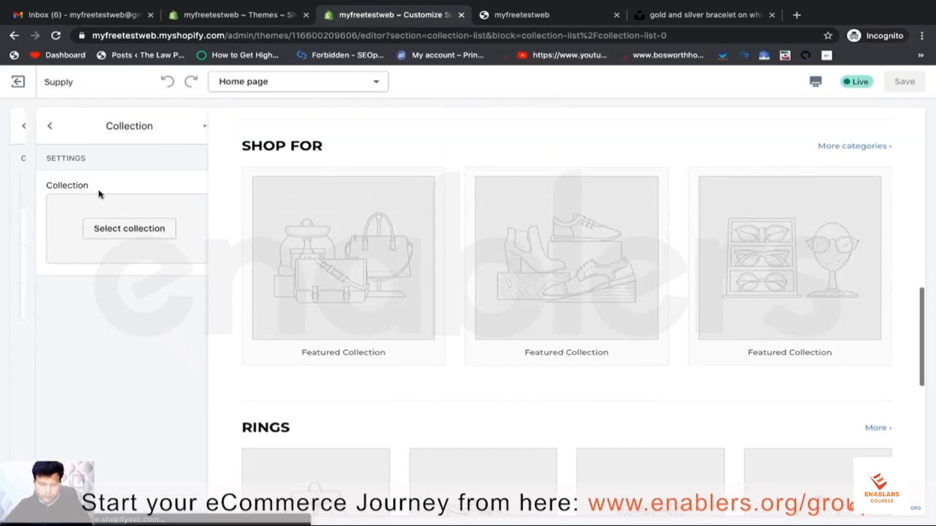
{"action": "left_click", "coordinate": [102, 230]}
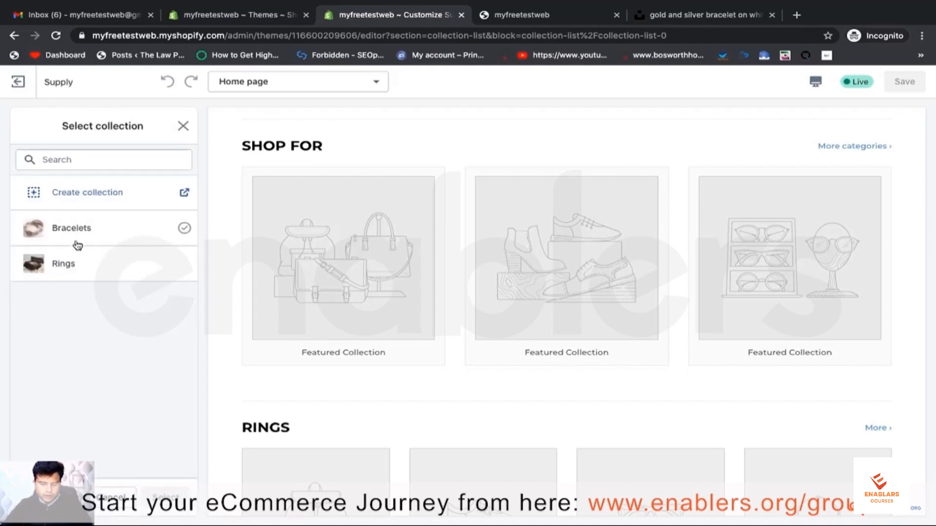
{"action": "left_click", "coordinate": [81, 264]}
{"action": "left_click", "coordinate": [165, 498]}
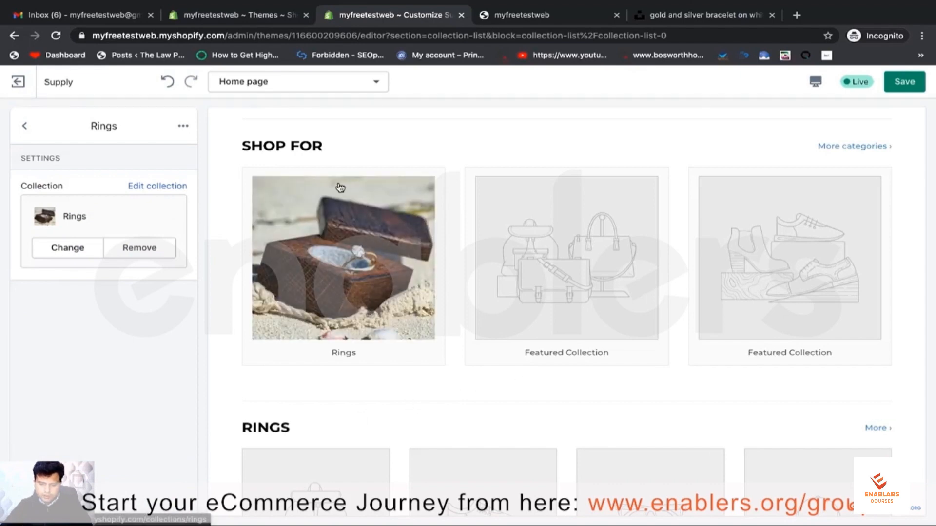
- Assign the Bracelets collection to the second placeholder of the Collection list section
{"action": "left_click", "coordinate": [25, 126]}
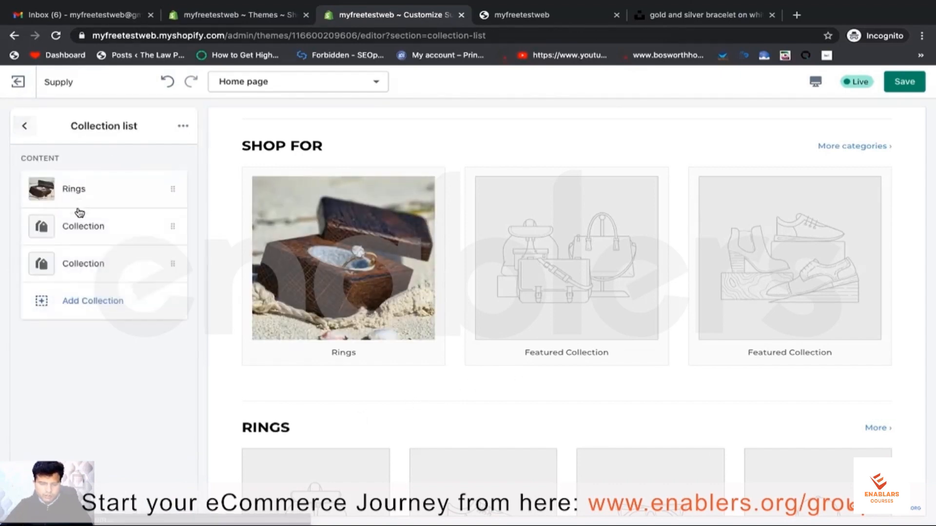
{"action": "left_click", "coordinate": [86, 226]}
{"action": "left_click", "coordinate": [99, 229]}
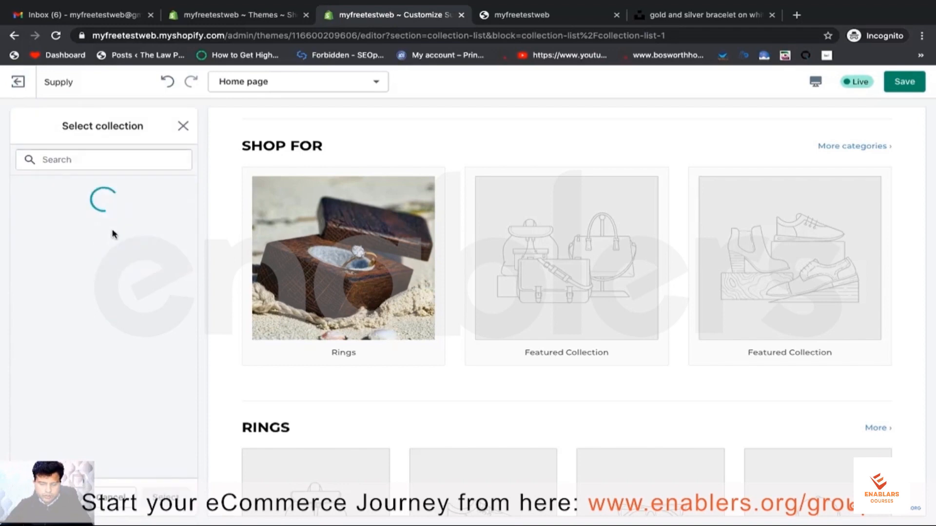
{"action": "left_click", "coordinate": [110, 229]}
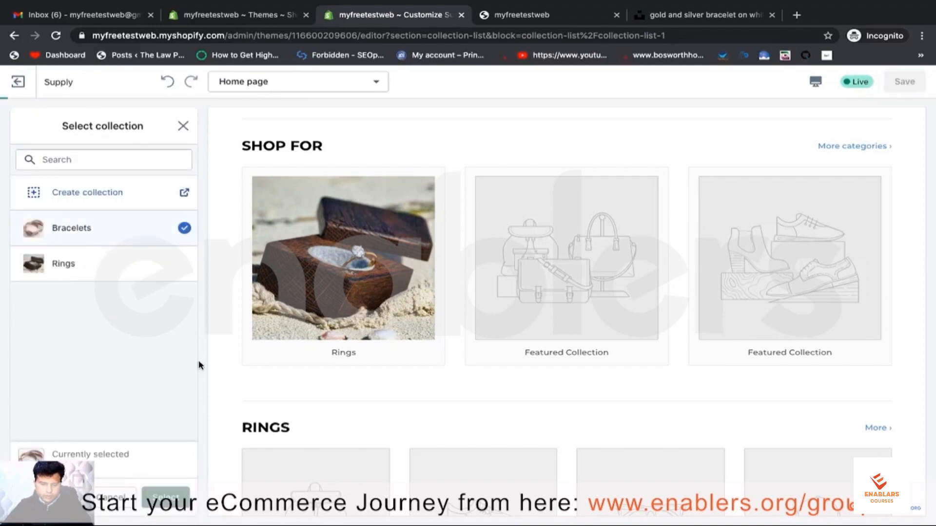
{"action": "left_click", "coordinate": [162, 498]}
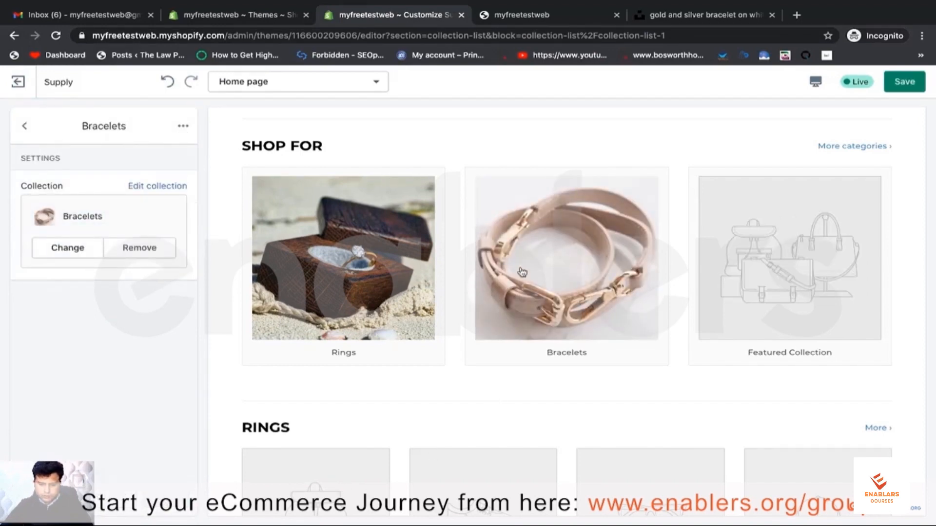
- Remove the third, empty collection placeholder from the Collection list section
{"action": "left_click", "coordinate": [27, 130]}
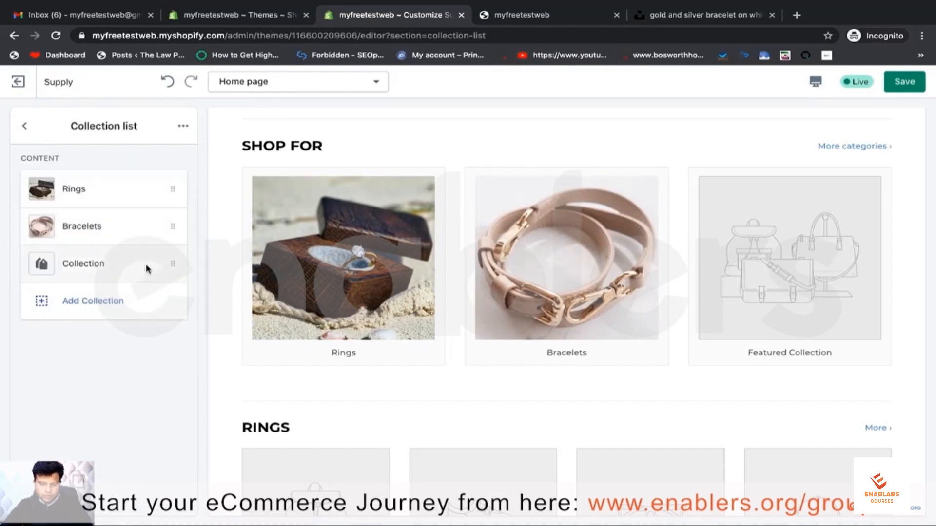
{"action": "left_click", "coordinate": [146, 265]}
{"action": "left_click", "coordinate": [183, 126]}
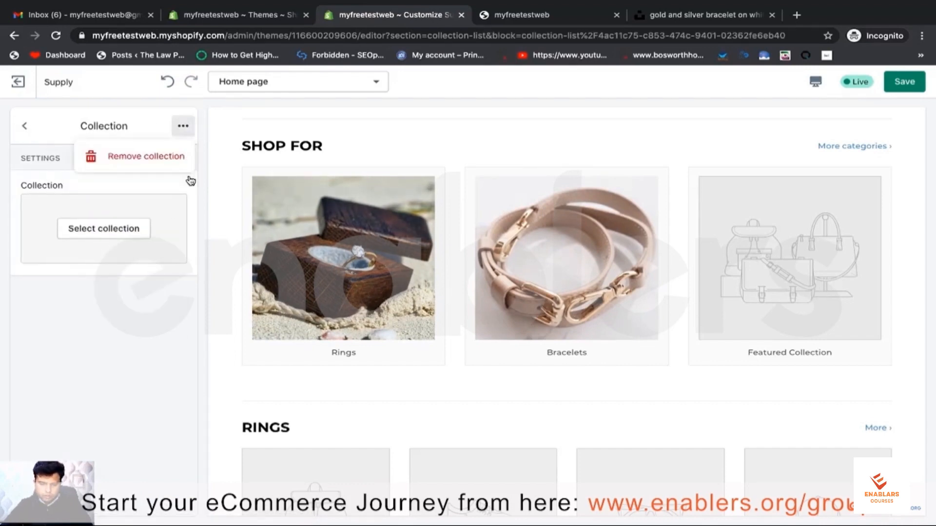
{"action": "left_click", "coordinate": [147, 157]}
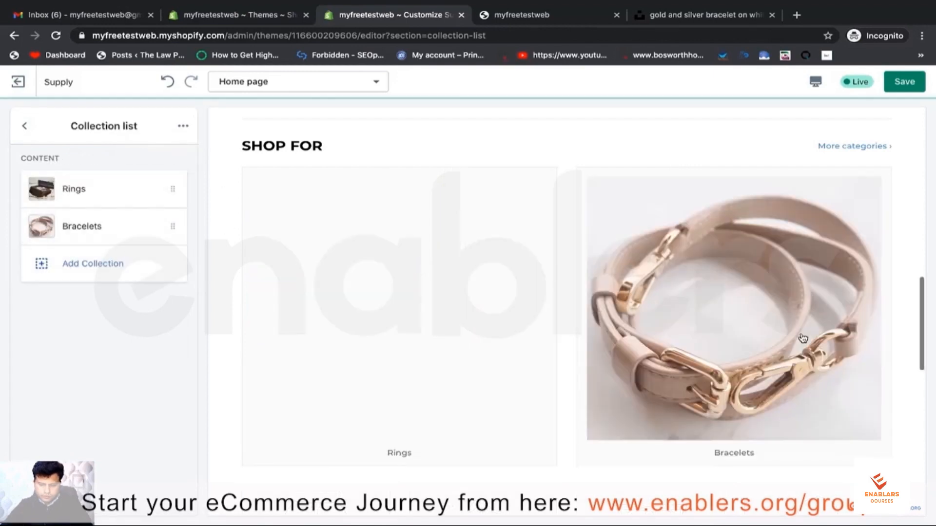
{"action": "scroll", "coordinate": [915, 430], "scroll_direction": "down", "scroll_amount": 1}
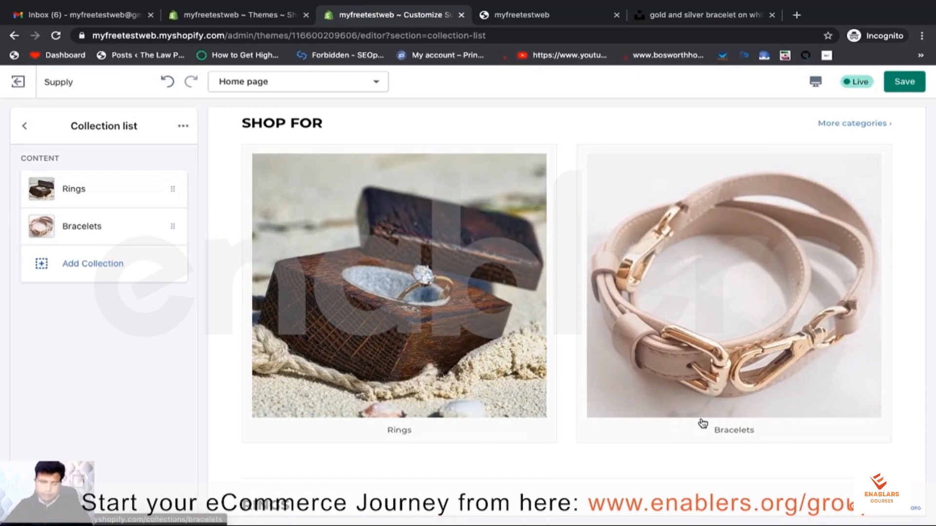
- Return to the home page section overview and save the theme changes
{"action": "left_click", "coordinate": [21, 126]}
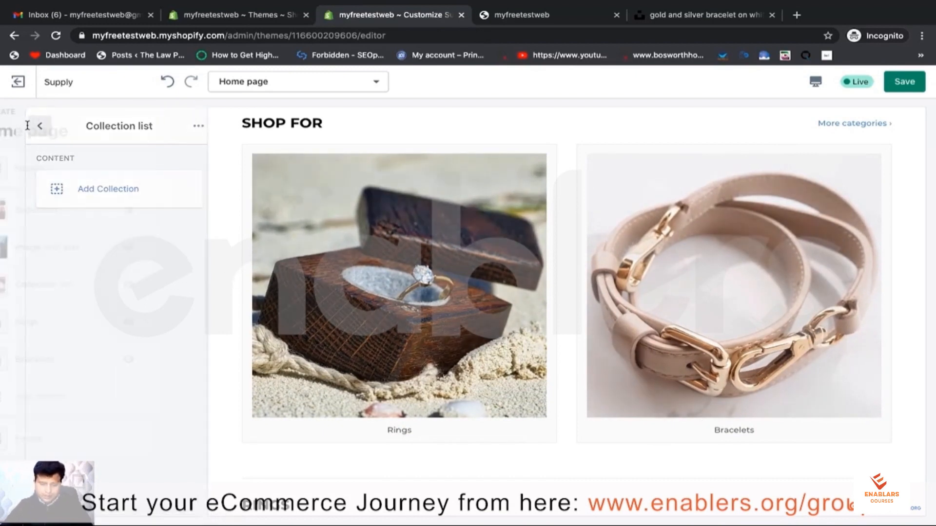
{"action": "left_click", "coordinate": [21, 126]}
{"action": "left_click", "coordinate": [902, 88]}
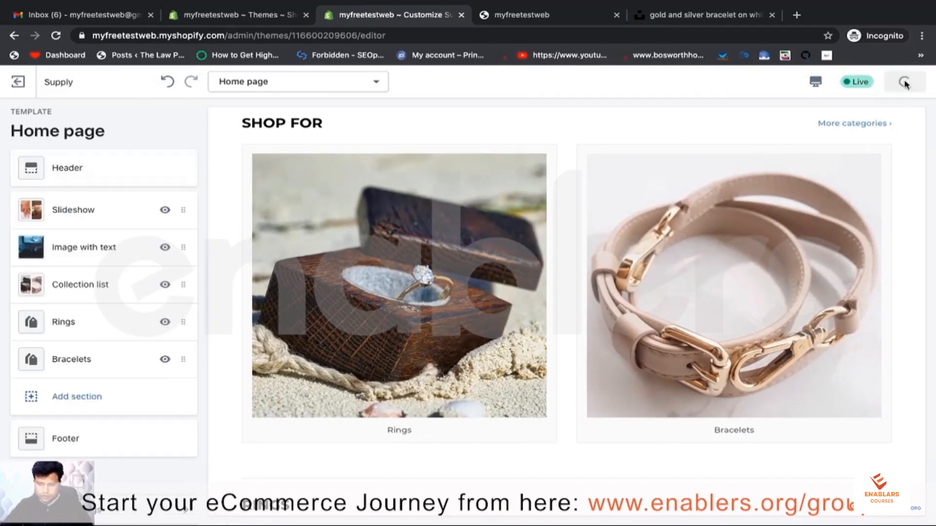
- Review the home page preview from the slideshow down to the Shop For collection images
{"action": "scroll", "coordinate": [616, 241], "scroll_direction": "up", "scroll_amount": 5}
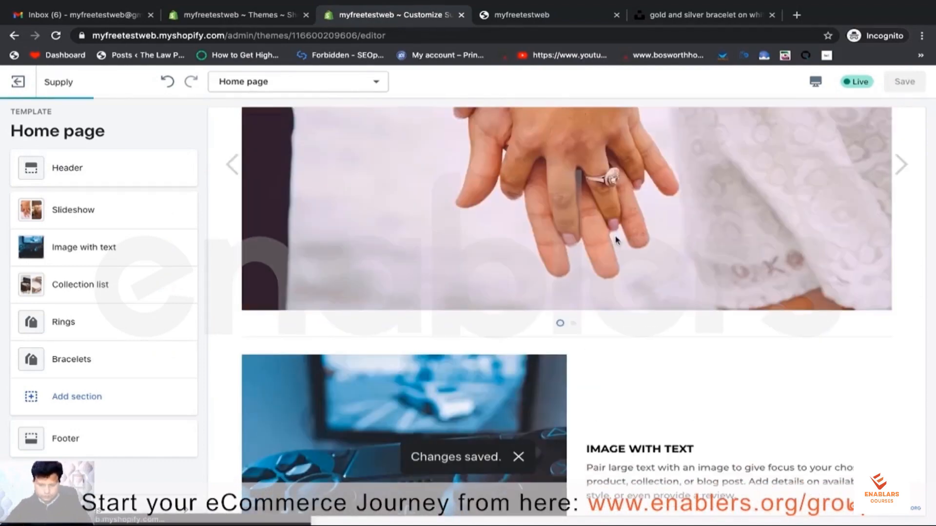
{"action": "scroll", "coordinate": [616, 240], "scroll_direction": "down", "scroll_amount": 8}
{"action": "scroll", "coordinate": [615, 240], "scroll_direction": "down", "scroll_amount": 2}
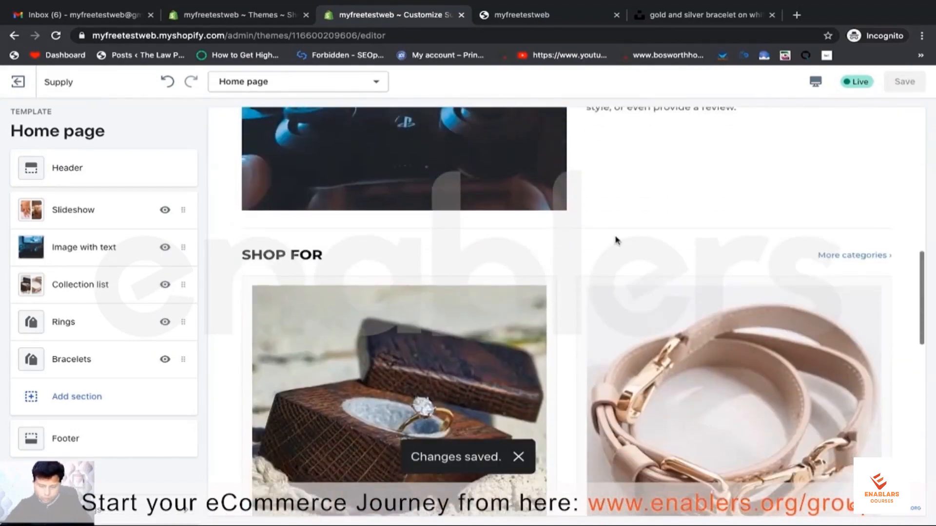
{"action": "scroll", "coordinate": [616, 240], "scroll_direction": "up", "scroll_amount": 9}
{"action": "scroll", "coordinate": [616, 240], "scroll_direction": "down", "scroll_amount": 5}
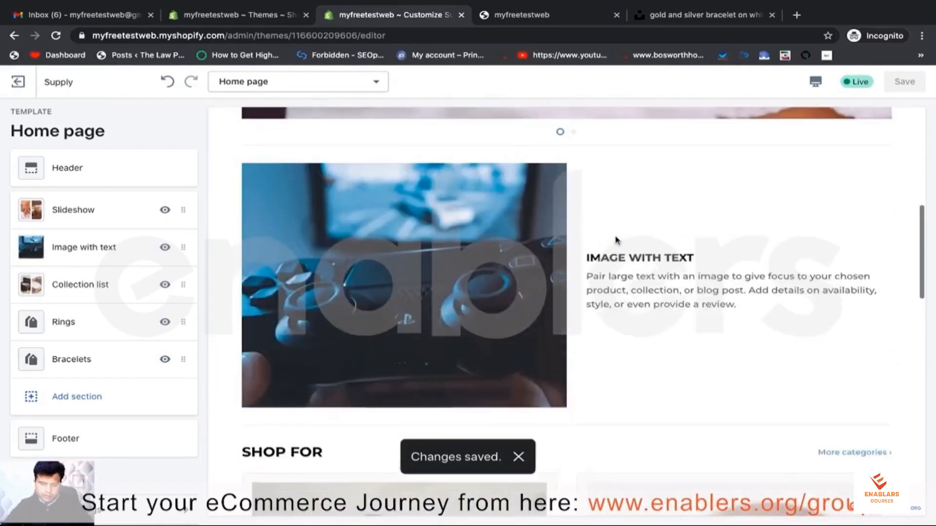
{"action": "scroll", "coordinate": [615, 240], "scroll_direction": "down", "scroll_amount": 7}
{"action": "scroll", "coordinate": [615, 241], "scroll_direction": "up", "scroll_amount": 1}
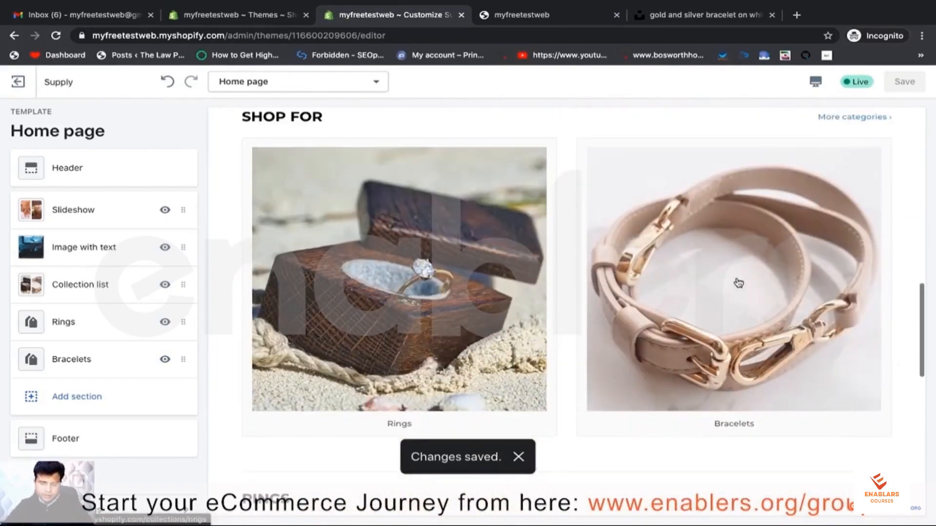
- Preview the Rings collection page from its Shop For image, and return to the home page
{"action": "left_click", "coordinate": [392, 315]}
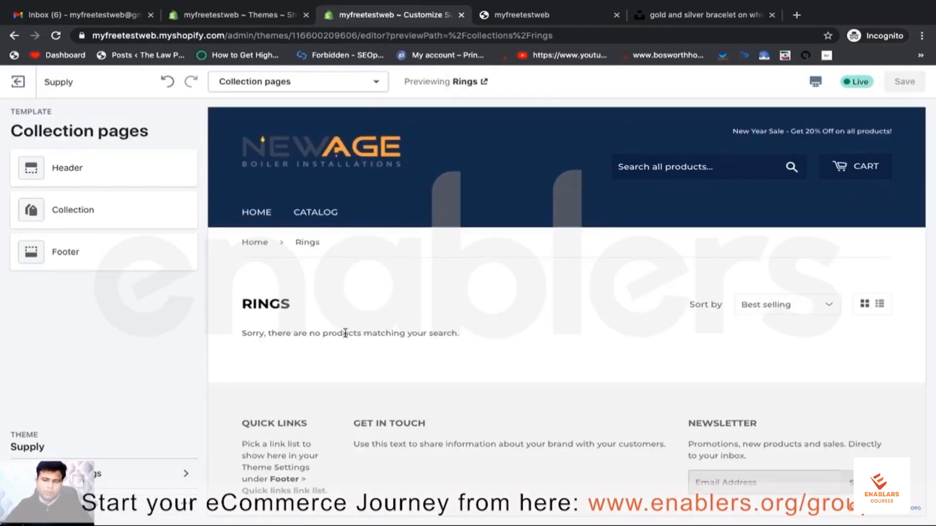
{"action": "left_click", "coordinate": [15, 36]}
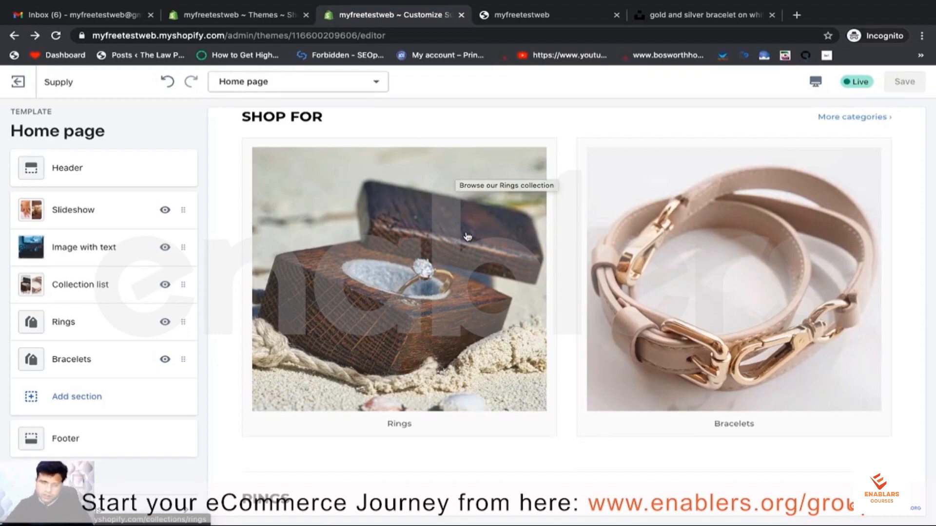
- Assign the Rings collection to the home page's Rings product section and return to the section overview
{"action": "scroll", "coordinate": [467, 245], "scroll_direction": "down", "scroll_amount": 8}
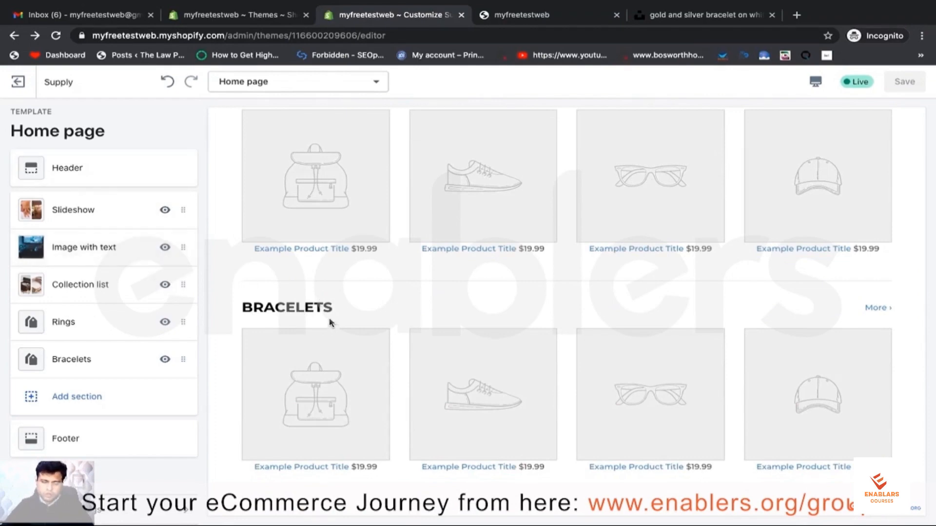
{"action": "scroll", "coordinate": [349, 306], "scroll_direction": "up", "scroll_amount": 2}
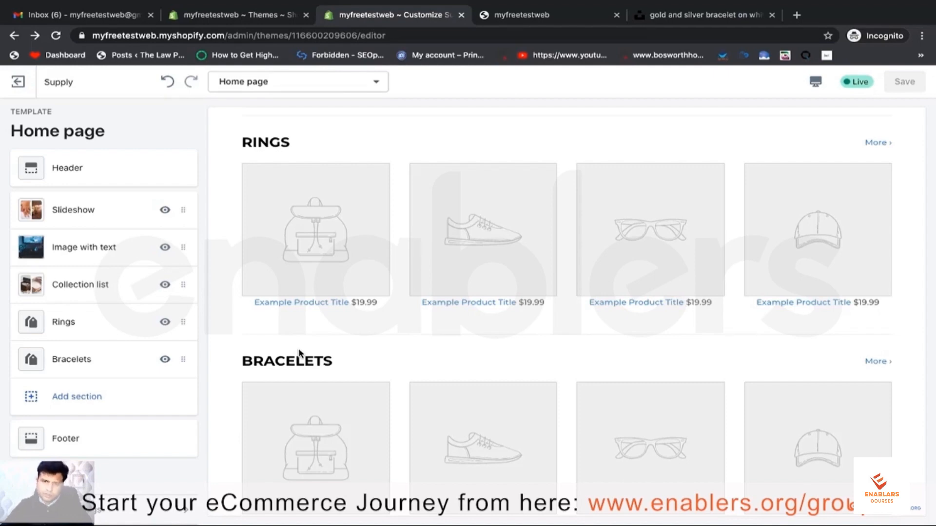
{"action": "left_click", "coordinate": [74, 324]}
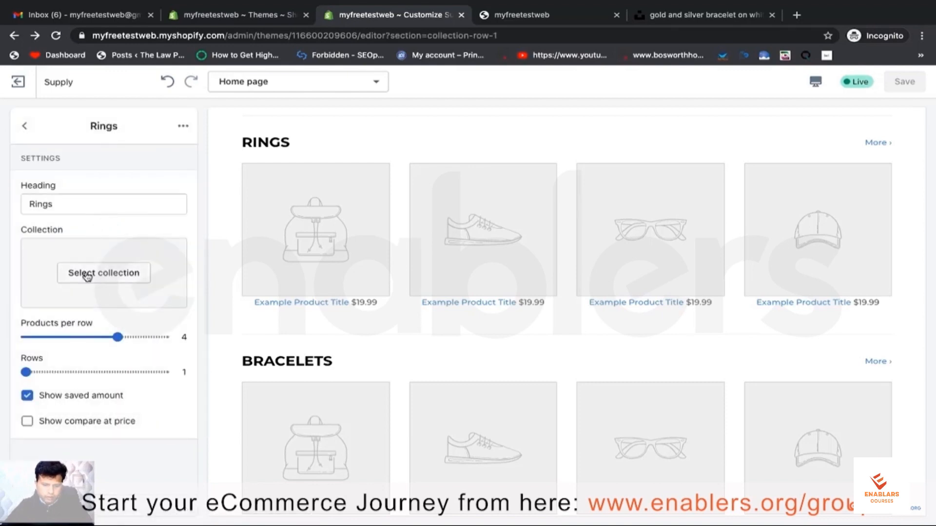
{"action": "left_click", "coordinate": [87, 276]}
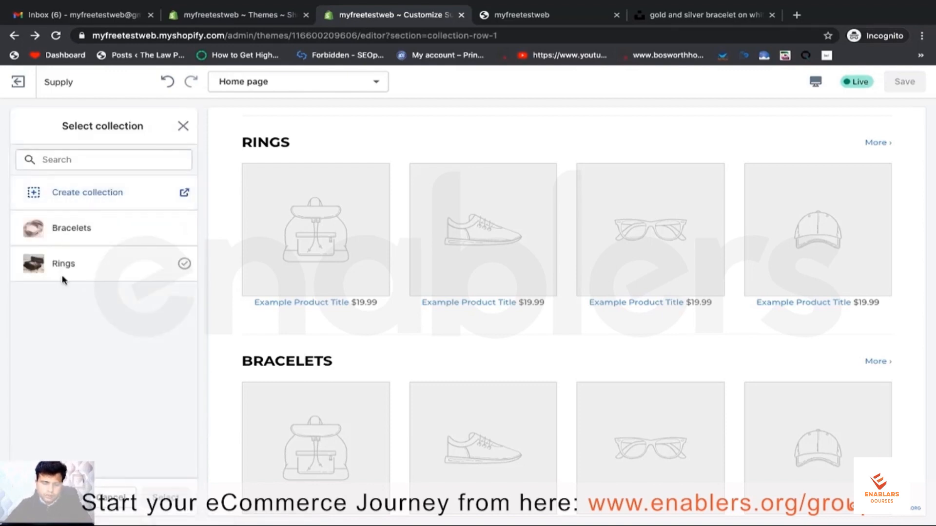
{"action": "left_click", "coordinate": [86, 269]}
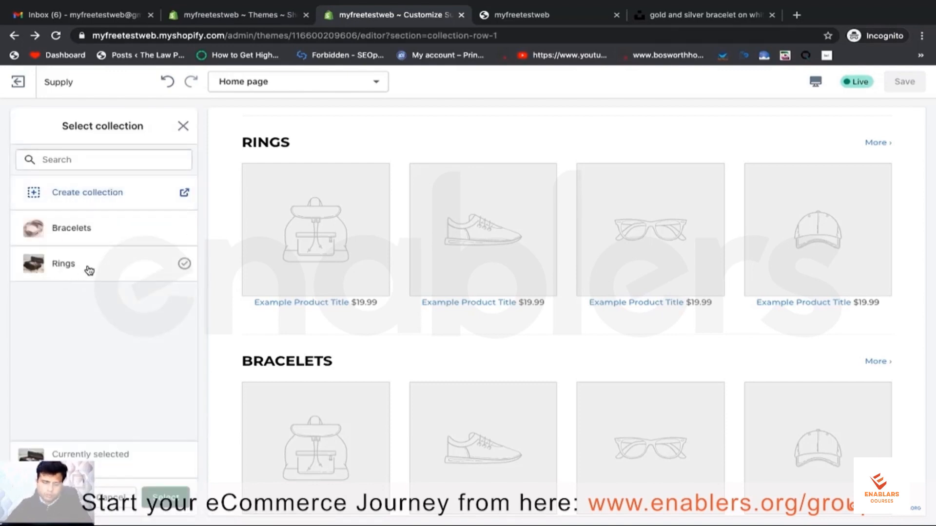
{"action": "left_click", "coordinate": [164, 500]}
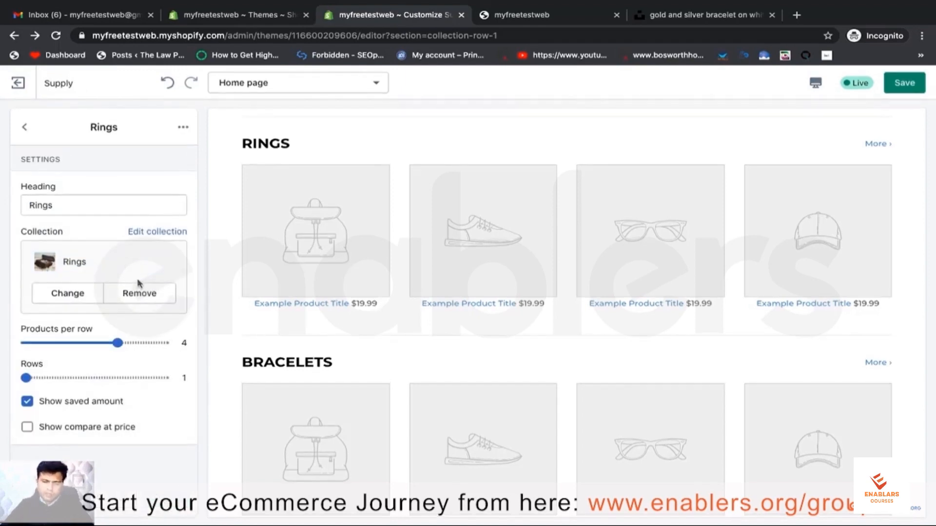
{"action": "left_click", "coordinate": [26, 127]}
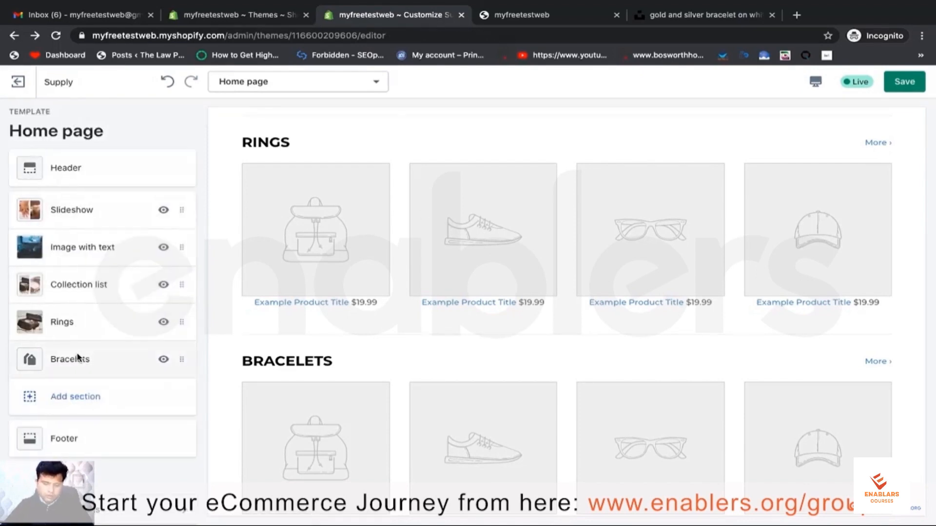
- Assign the Bracelets collection to the home page's Bracelets product section and save the theme changes
{"action": "left_click", "coordinate": [77, 357]}
{"action": "left_click", "coordinate": [103, 279]}
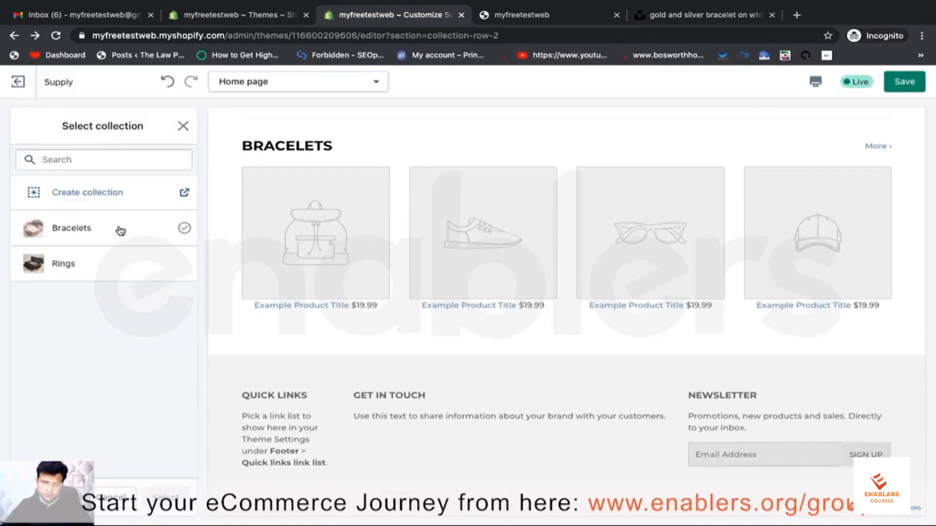
{"action": "left_click", "coordinate": [120, 230]}
{"action": "left_click", "coordinate": [171, 502]}
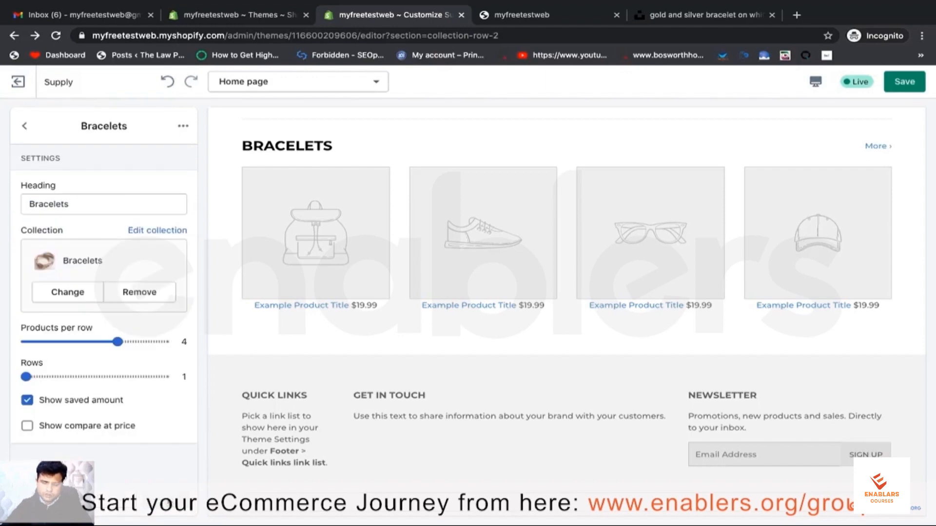
{"action": "left_click", "coordinate": [913, 84]}
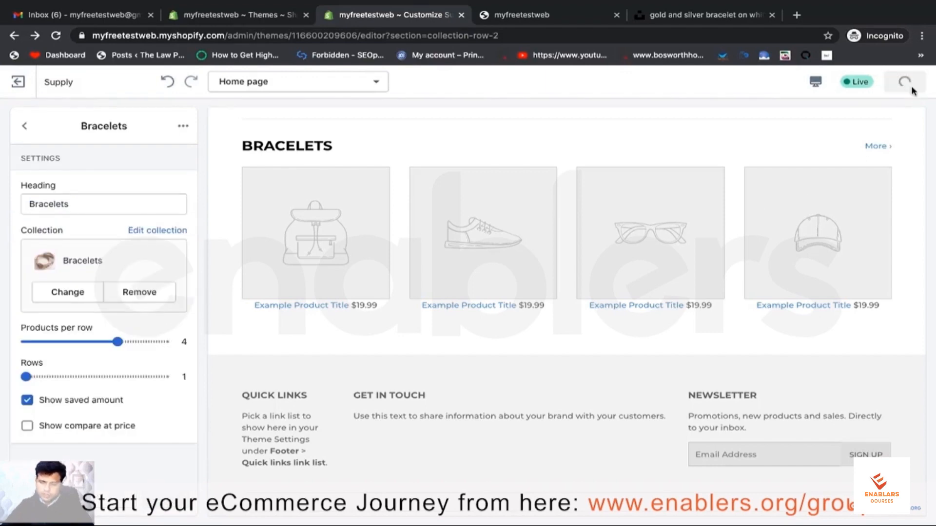
- Open the full Rings collection from the home page's Rings product row and check its page for listed products
{"action": "scroll", "coordinate": [429, 272], "scroll_direction": "up", "scroll_amount": 3}
{"action": "scroll", "coordinate": [312, 181], "scroll_direction": "up", "scroll_amount": 2}
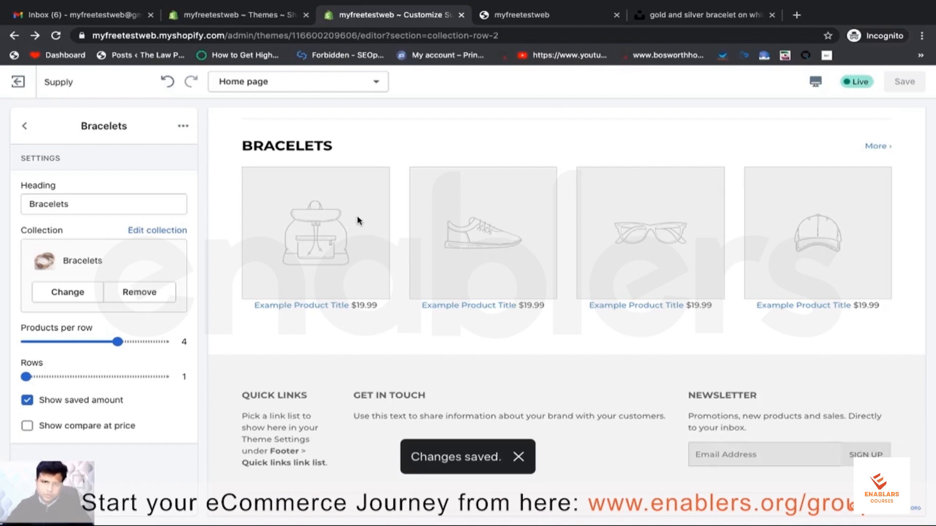
{"action": "scroll", "coordinate": [331, 217], "scroll_direction": "up", "scroll_amount": 3}
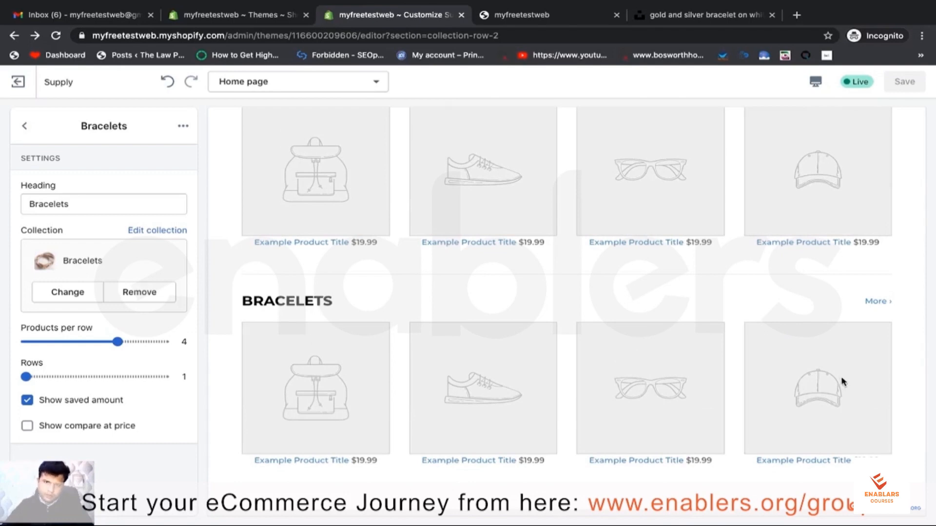
{"action": "scroll", "coordinate": [867, 194], "scroll_direction": "up", "scroll_amount": 2}
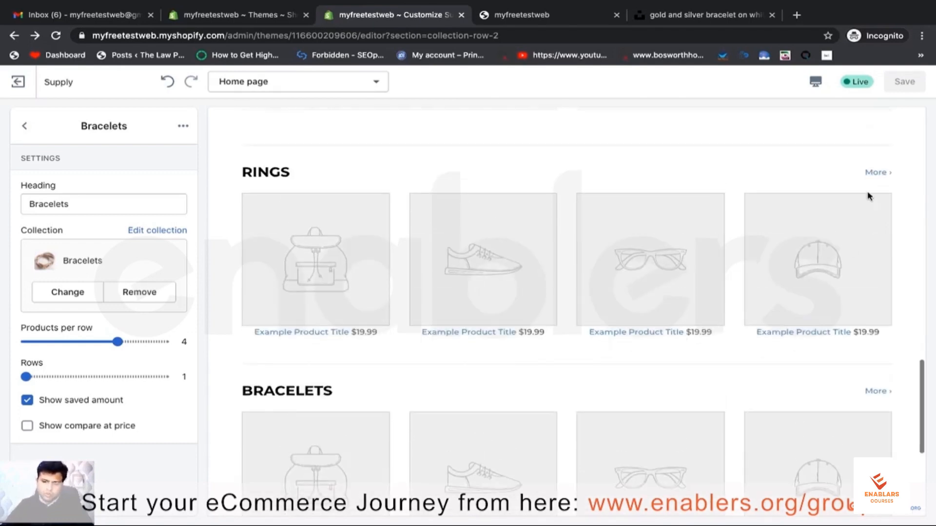
{"action": "left_click", "coordinate": [876, 186]}
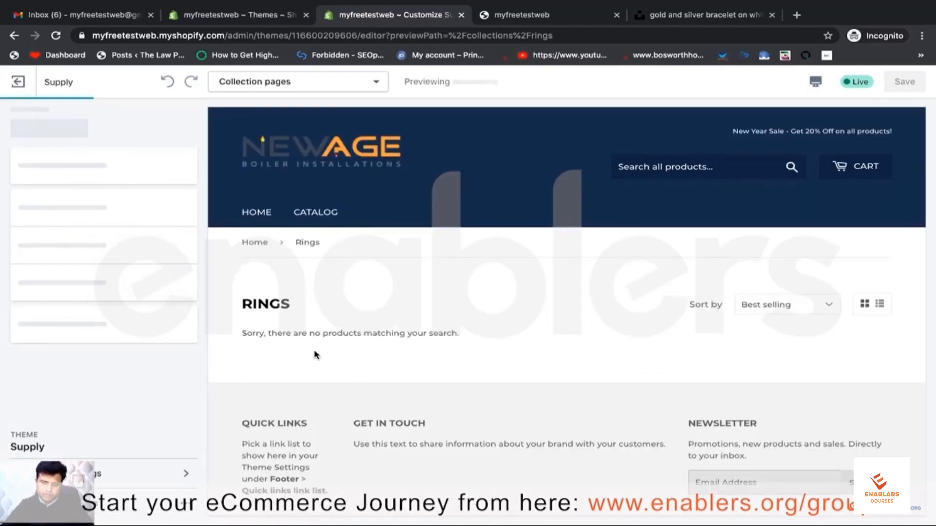
{"action": "triple_click", "coordinate": [297, 334]}
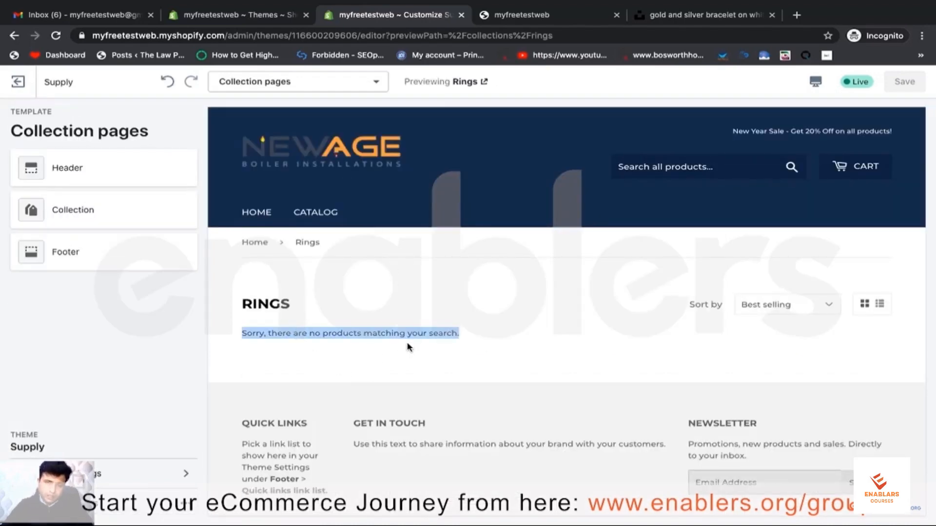
{"action": "left_click", "coordinate": [455, 336]}
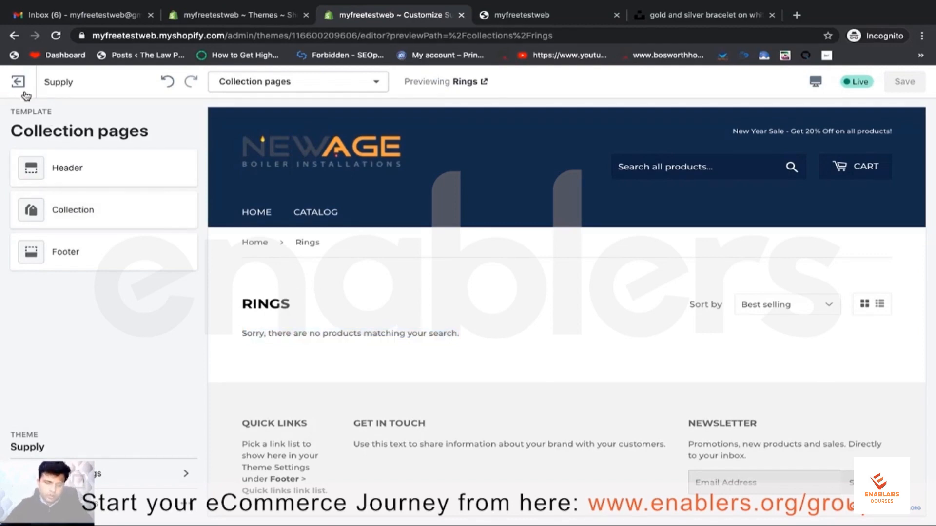